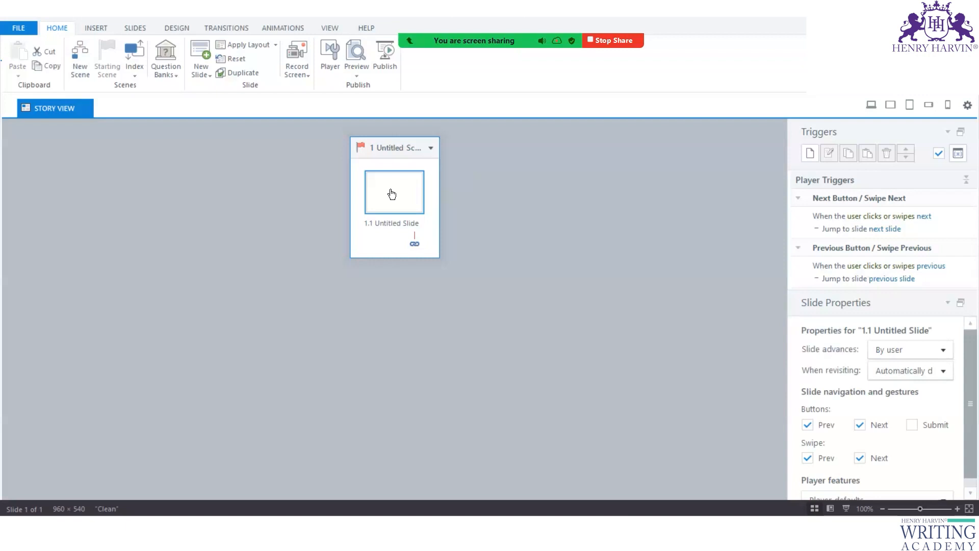
double_click(393, 192)
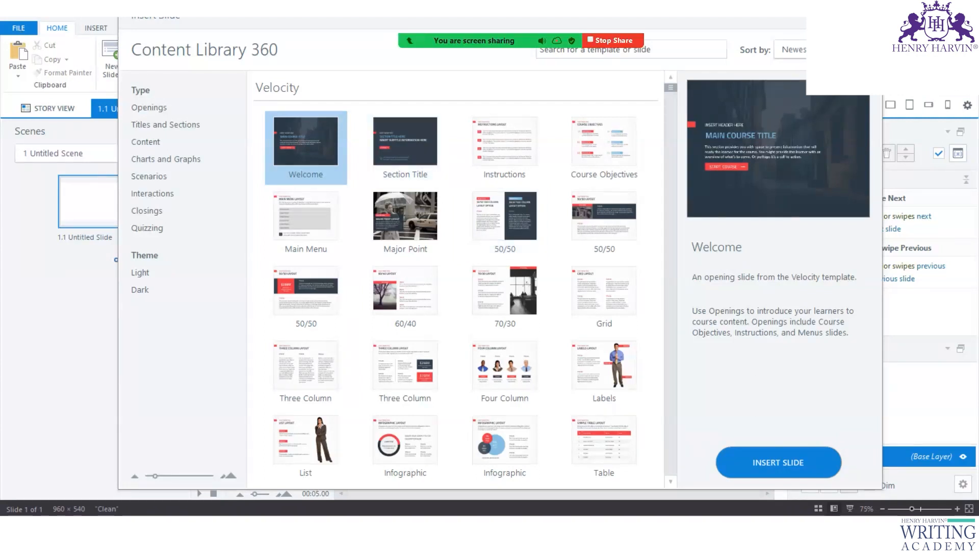
key("Escape")
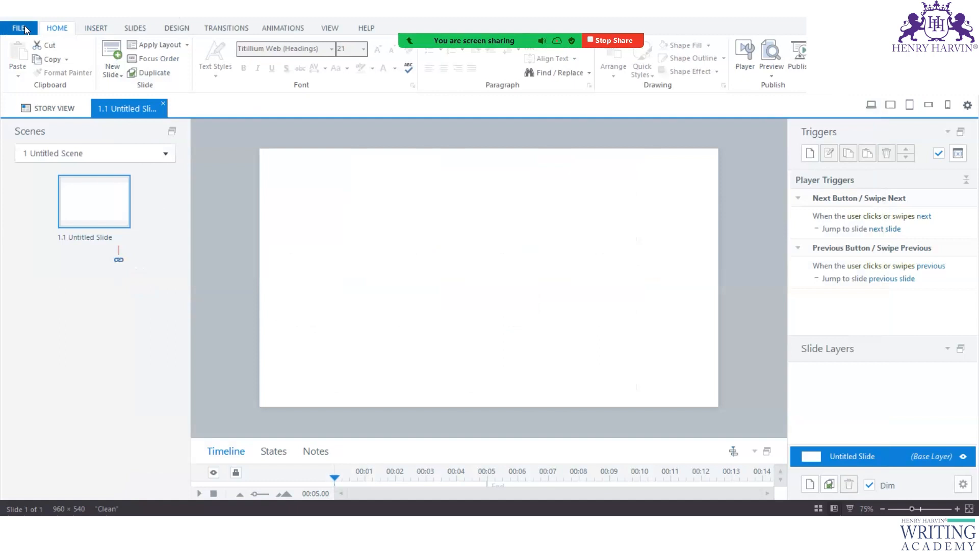
left_click(25, 25)
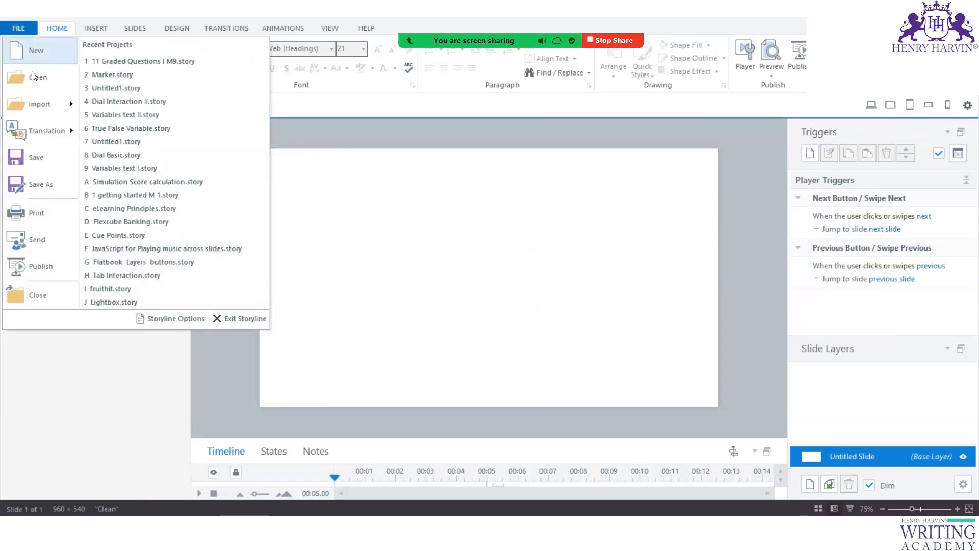
left_click(34, 53)
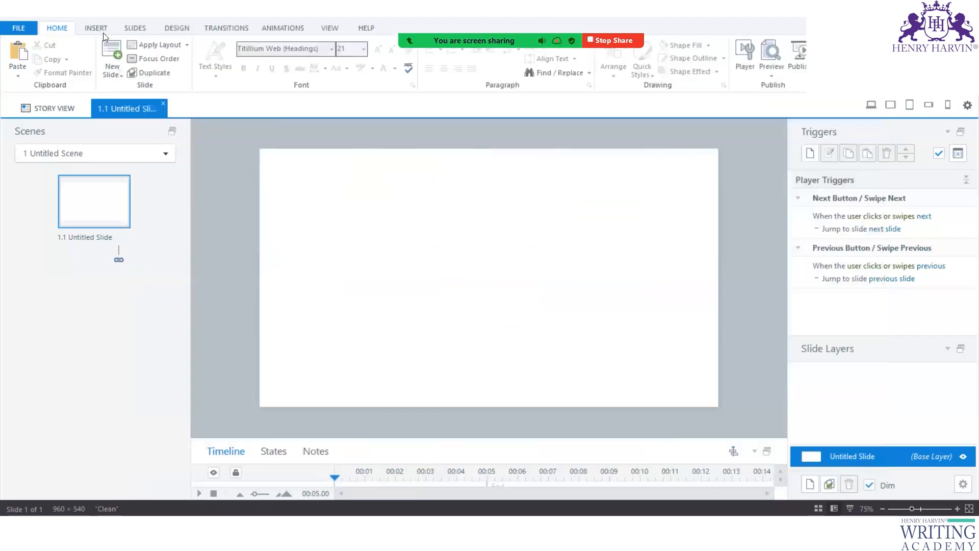
key("Escape")
left_click(21, 31)
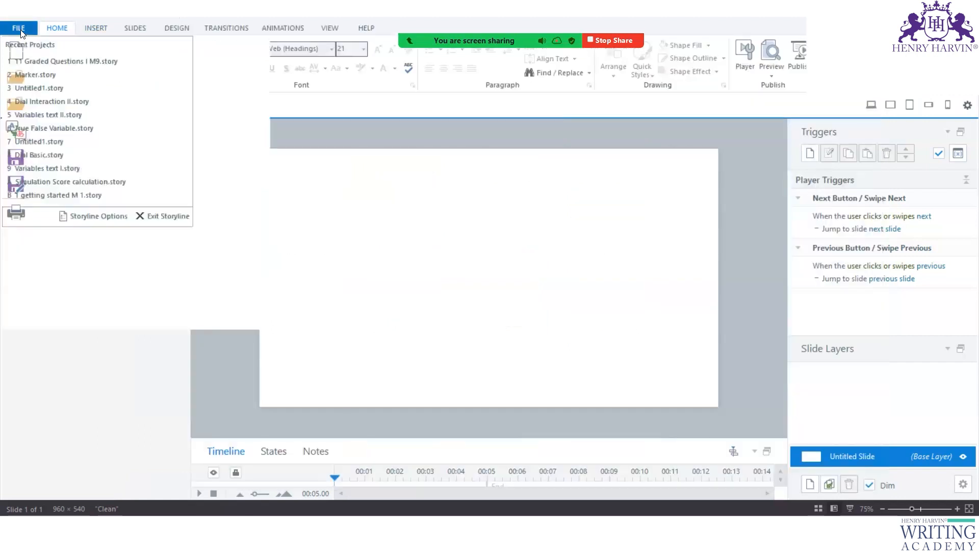
left_click(135, 408)
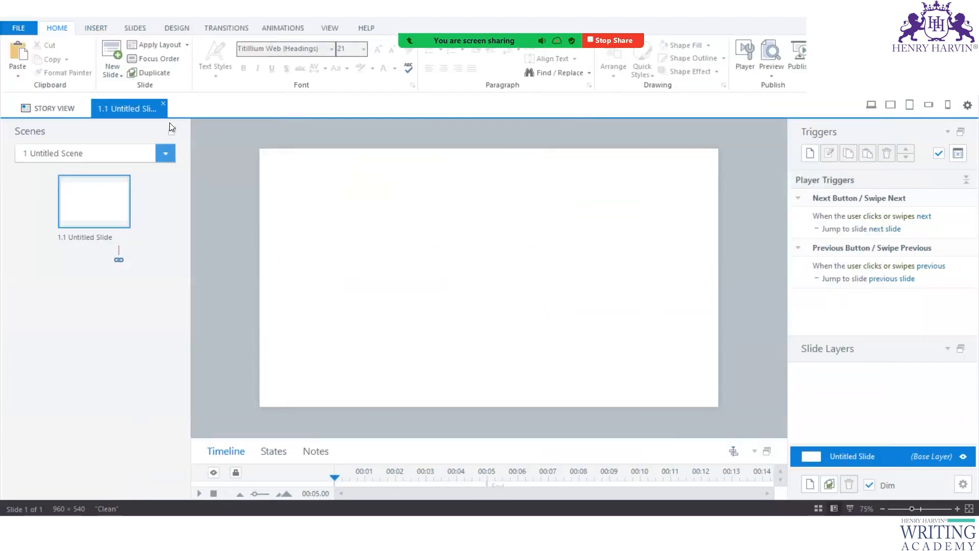
left_click(21, 25)
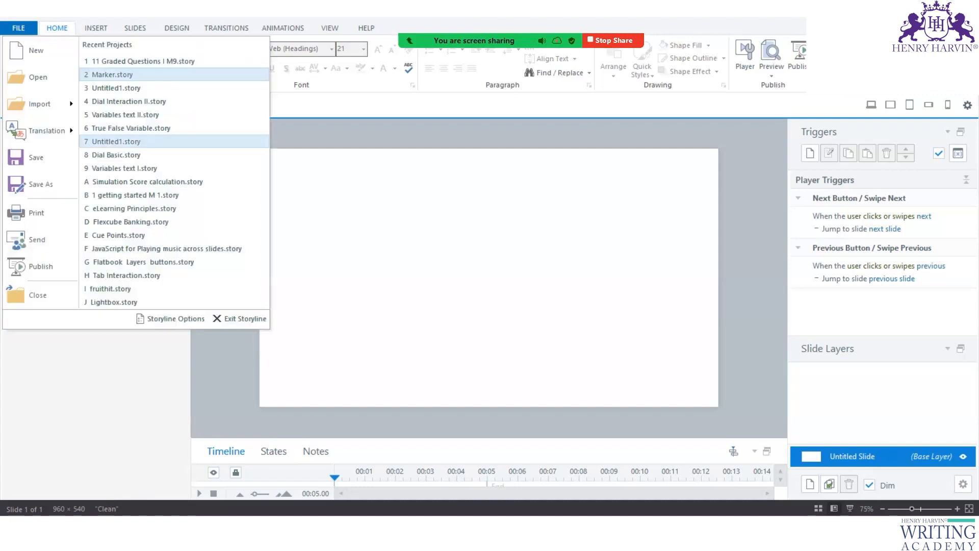
left_click(116, 141)
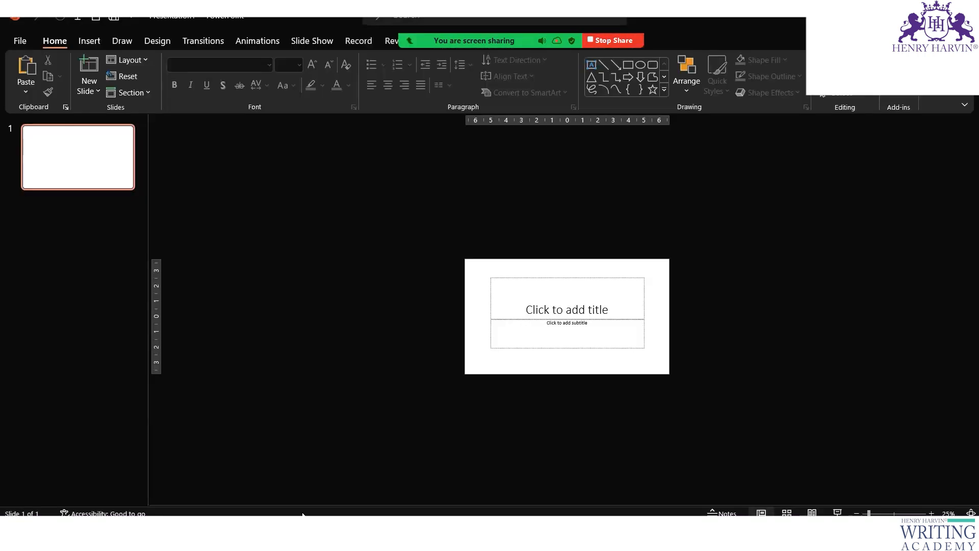
- Launch Articulate Storyline 360 from the recent Windows search entries
key("super")
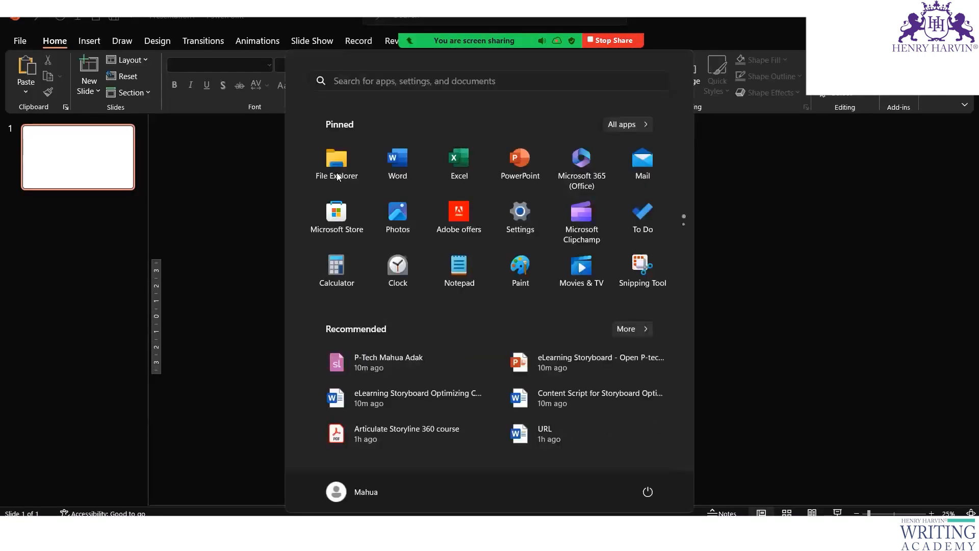
left_click(357, 79)
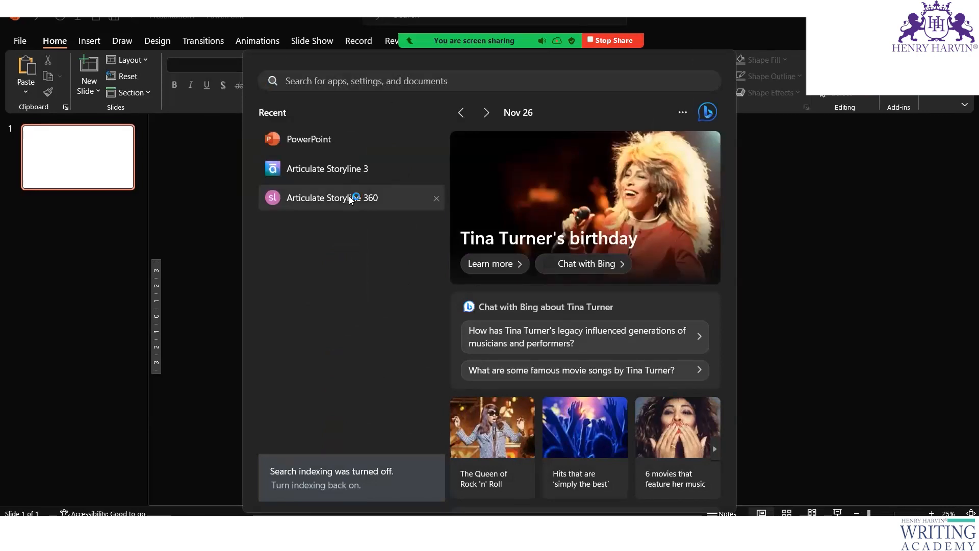
left_click(350, 198)
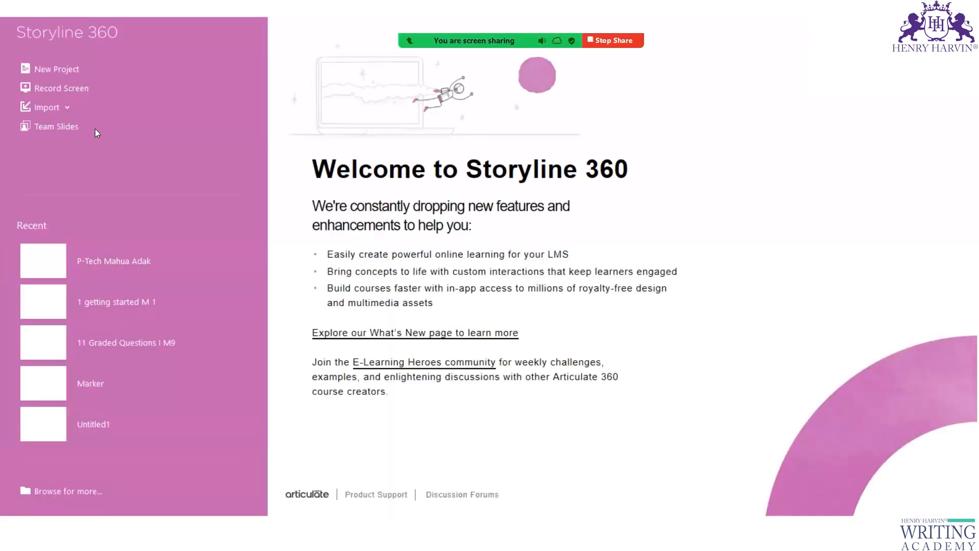
- Create a new blank project from the Storyline 360 welcome screen
left_click(62, 109)
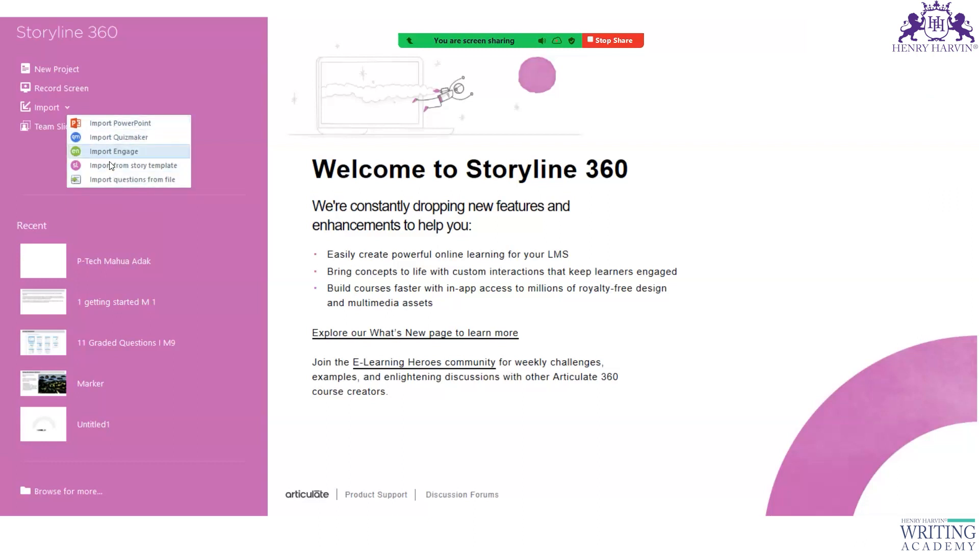
left_click(63, 68)
left_click(62, 69)
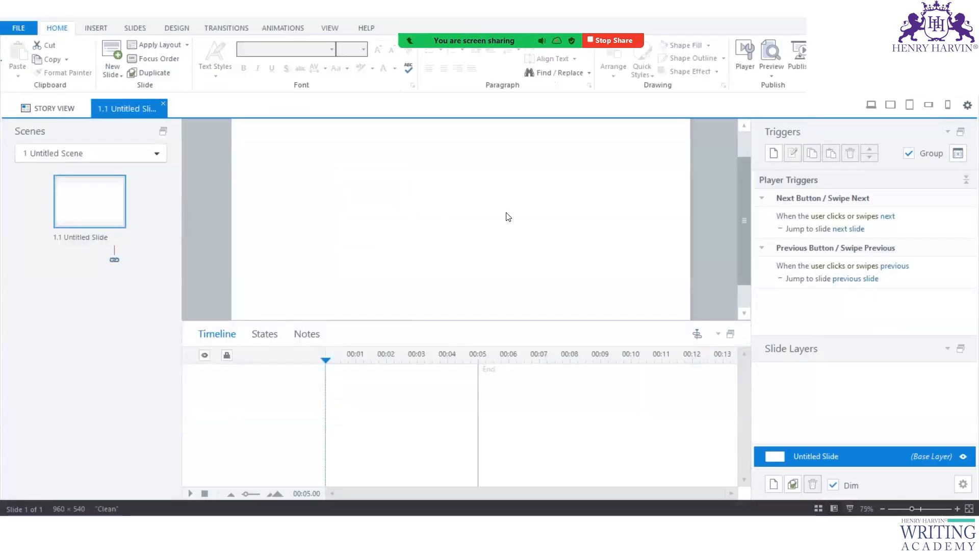
- Insert all Velocity template slides, from Welcome through Exit, from Content Library 360 into the project
key("ctrl+m")
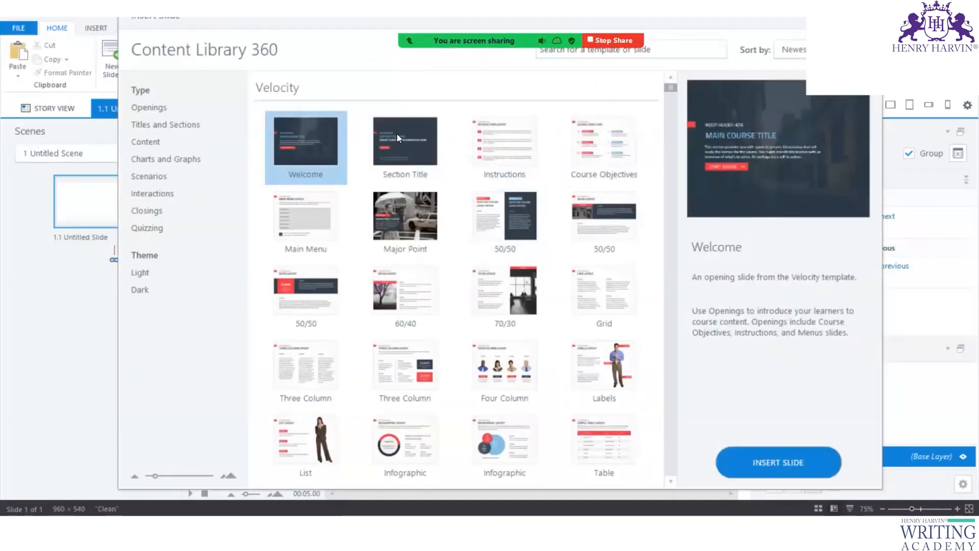
left_click_drag(669, 87, 669, 99)
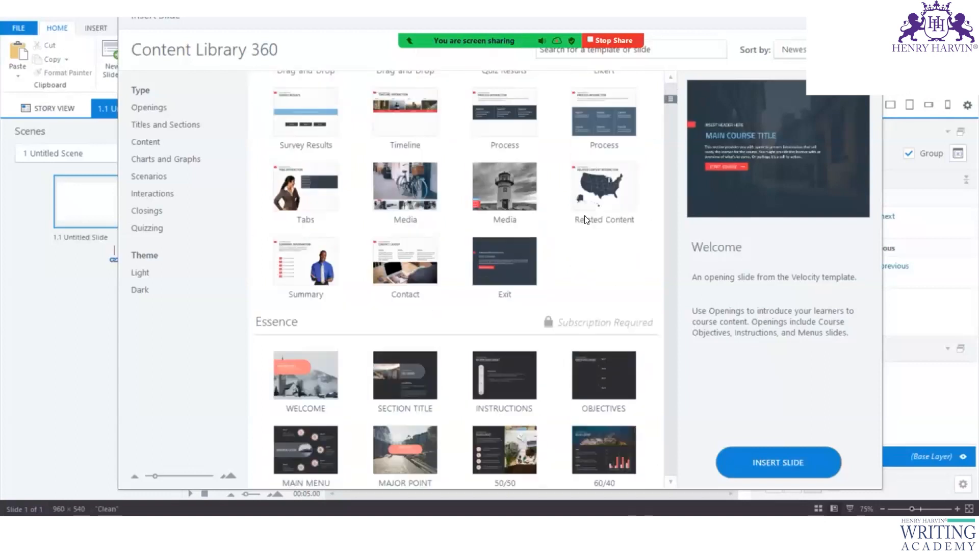
left_click(533, 252, "shift")
left_click(779, 467)
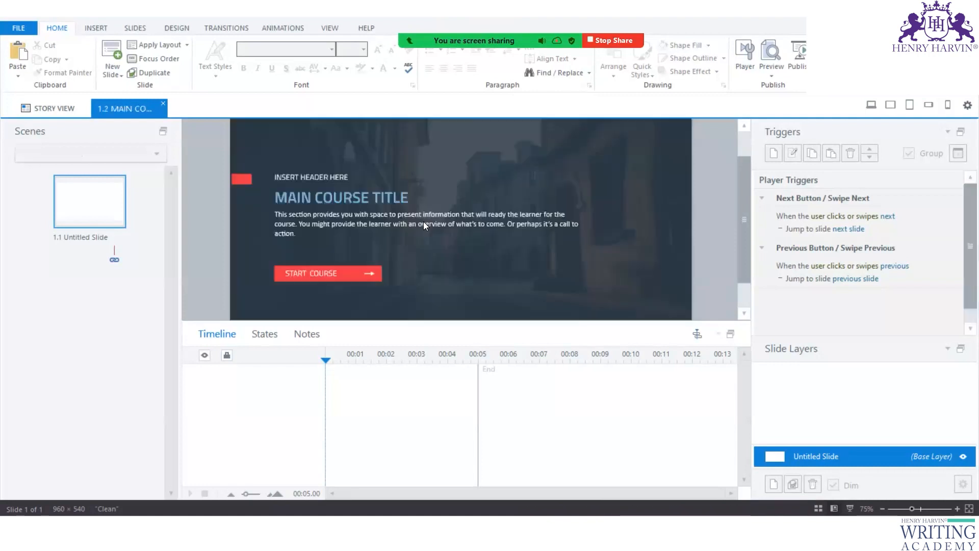
- Add a second scene in Story View and open its untitled slide for editing
left_click(52, 108)
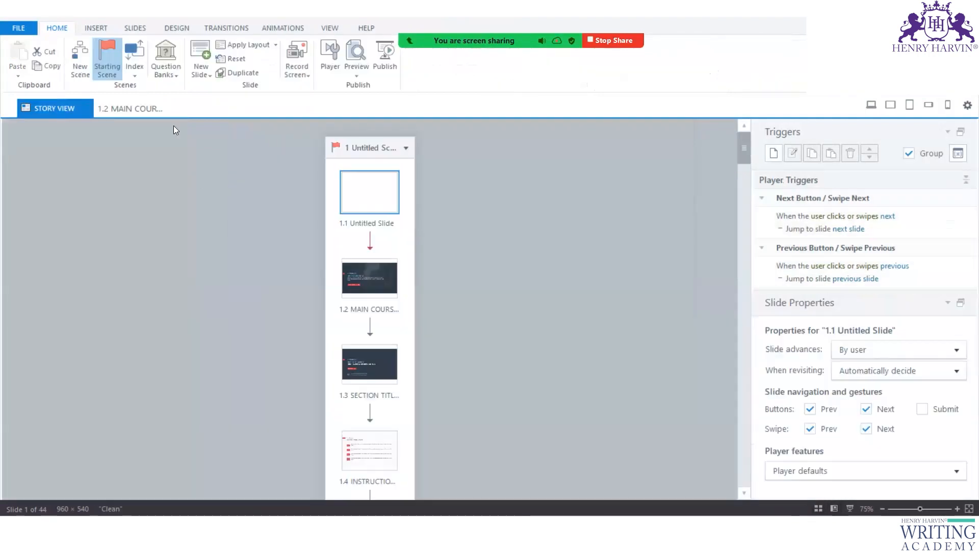
right_click(481, 153)
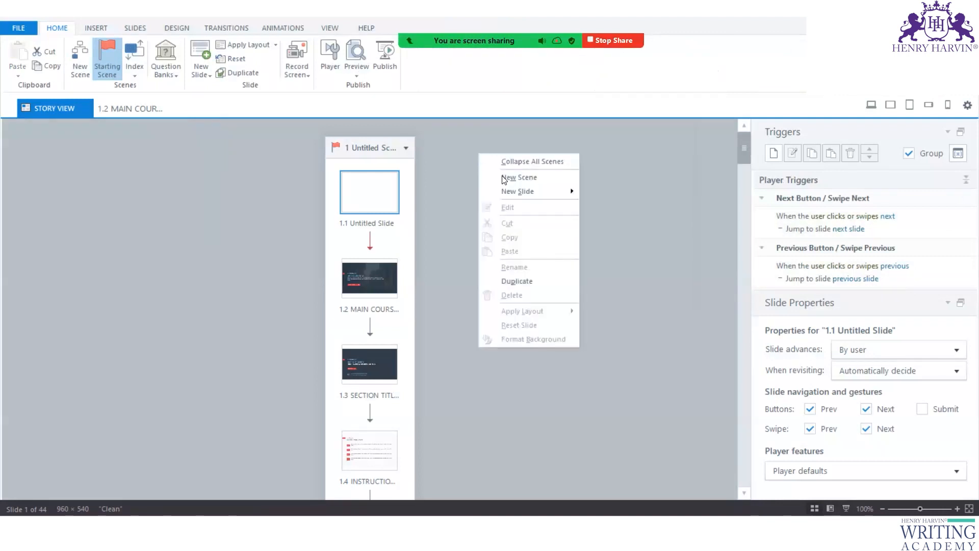
left_click(622, 181)
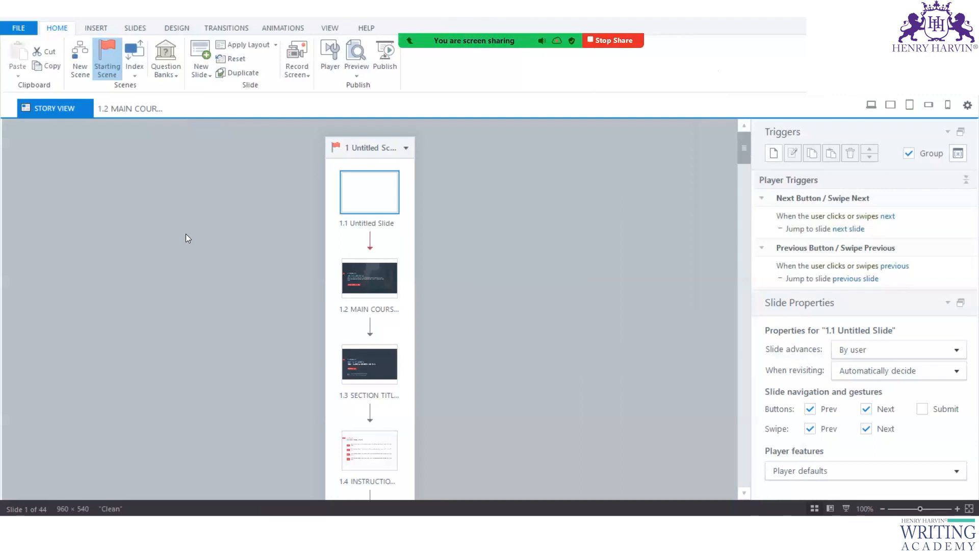
right_click(504, 147)
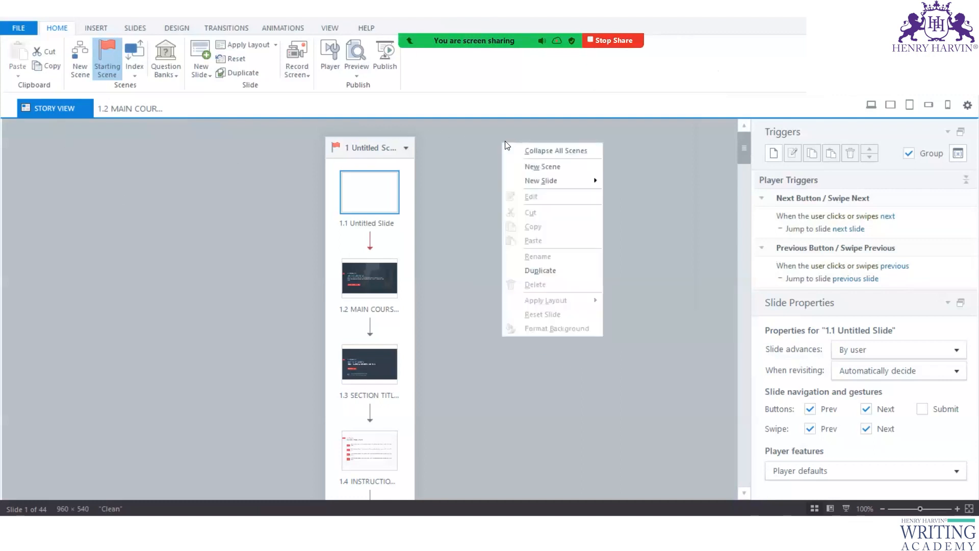
left_click(535, 167)
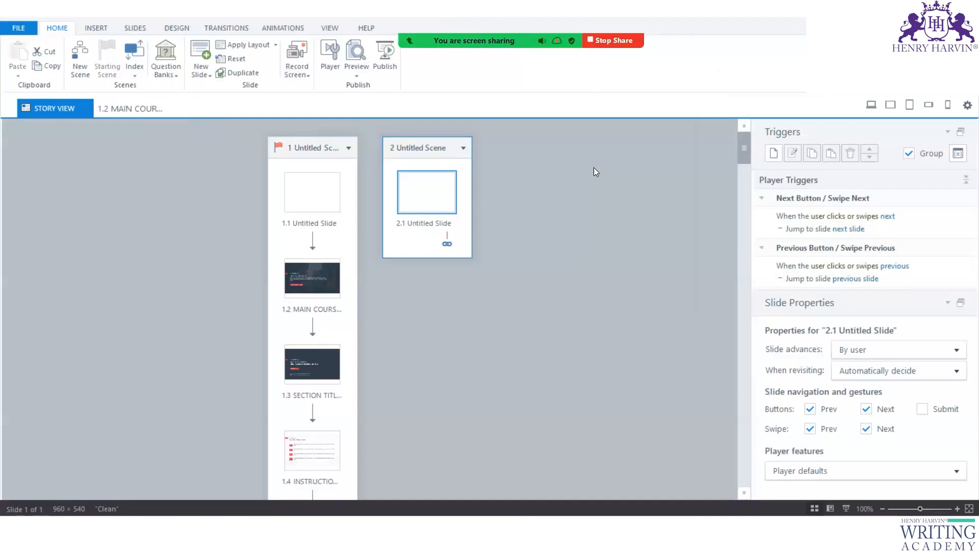
double_click(432, 195)
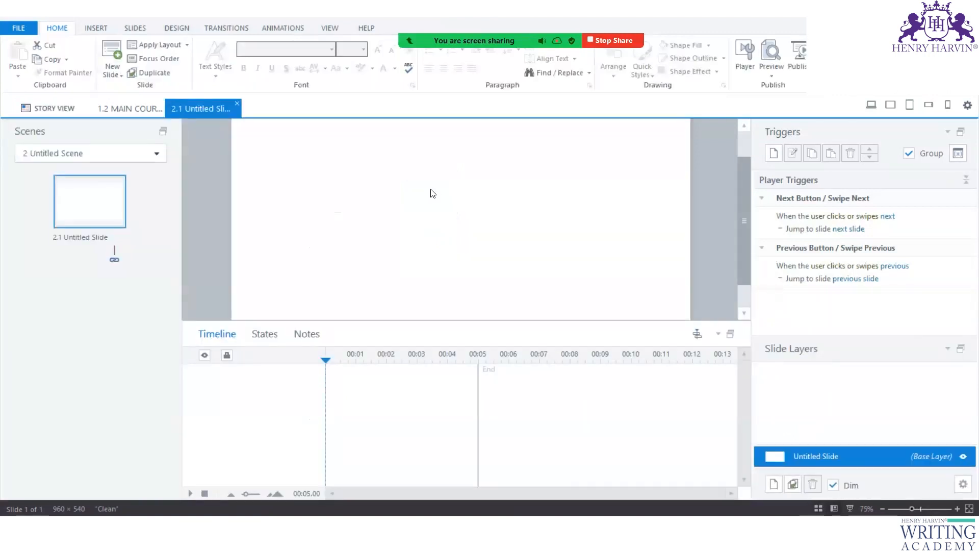
left_click(104, 33)
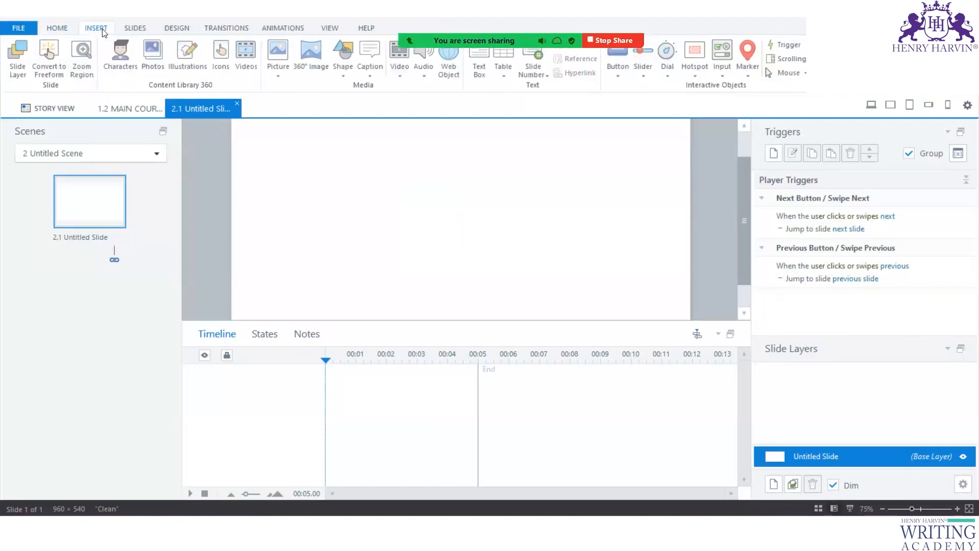
- Start a PowerPoint import and browse through Articulate Storyline 360, 1 Demo Files & Slides and M1 Intro to Articulate Storyline to the introduction folder
left_click(17, 30)
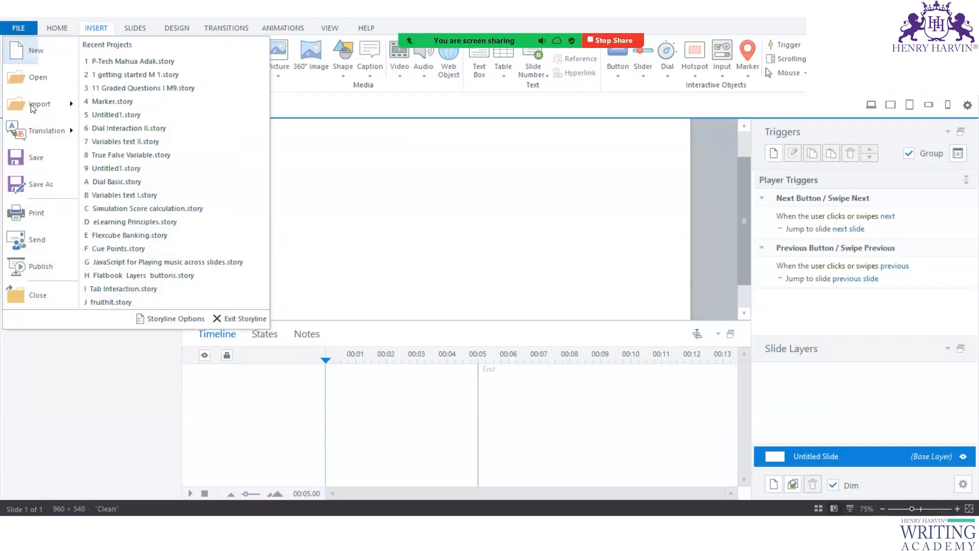
mouse_move(31, 104)
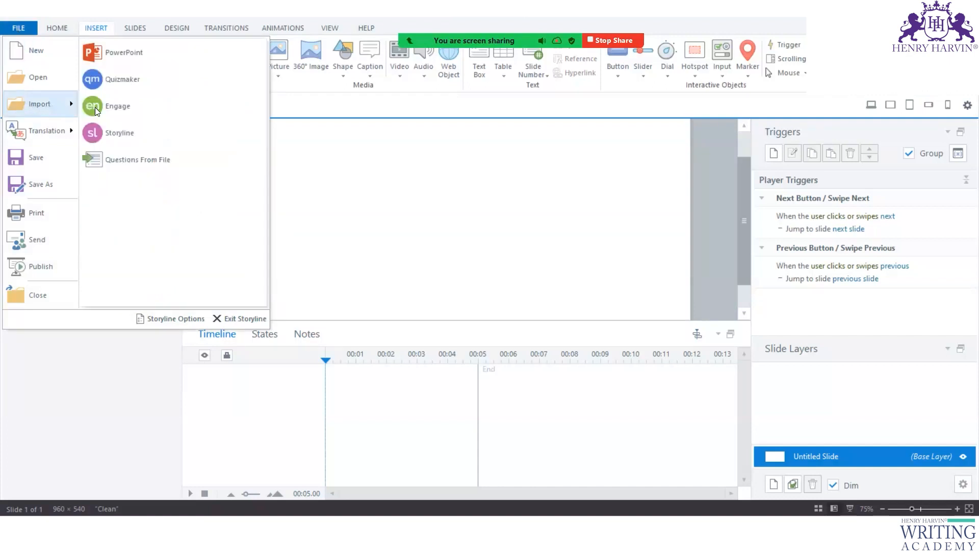
left_click(129, 53)
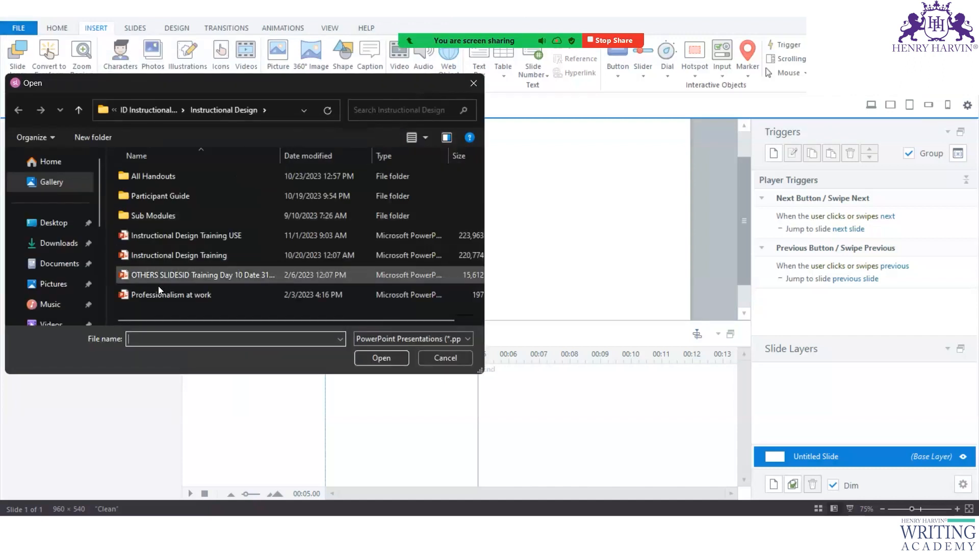
left_click(153, 111)
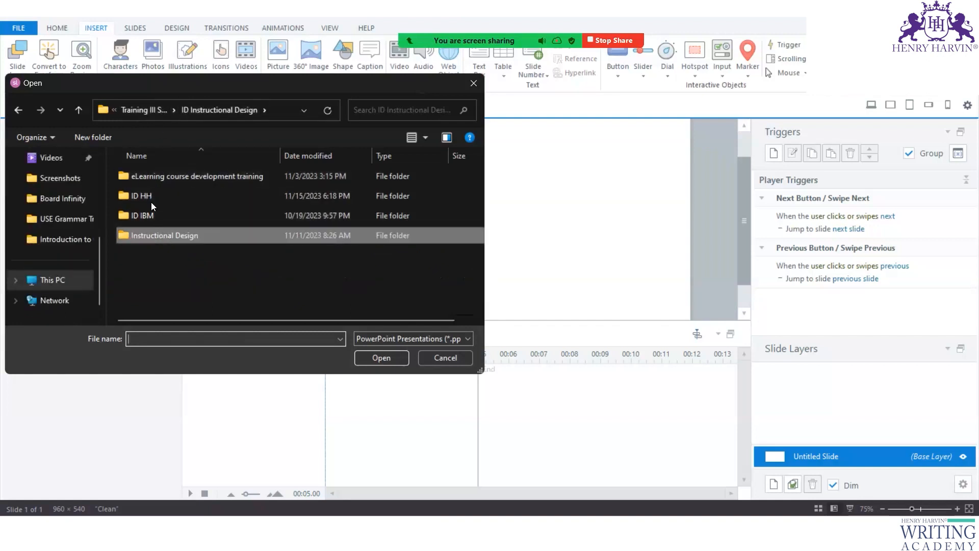
left_click(148, 110)
left_click(166, 195)
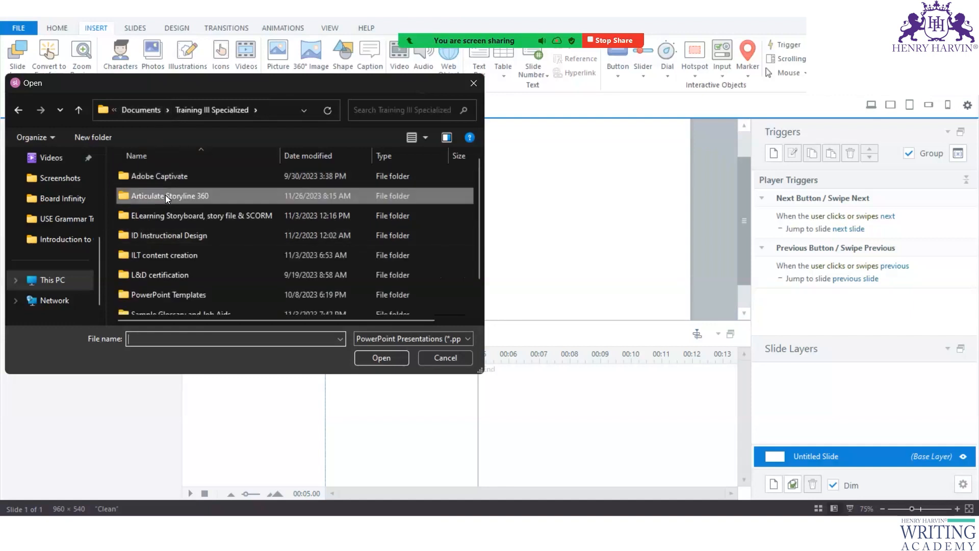
double_click(166, 194)
double_click(168, 176)
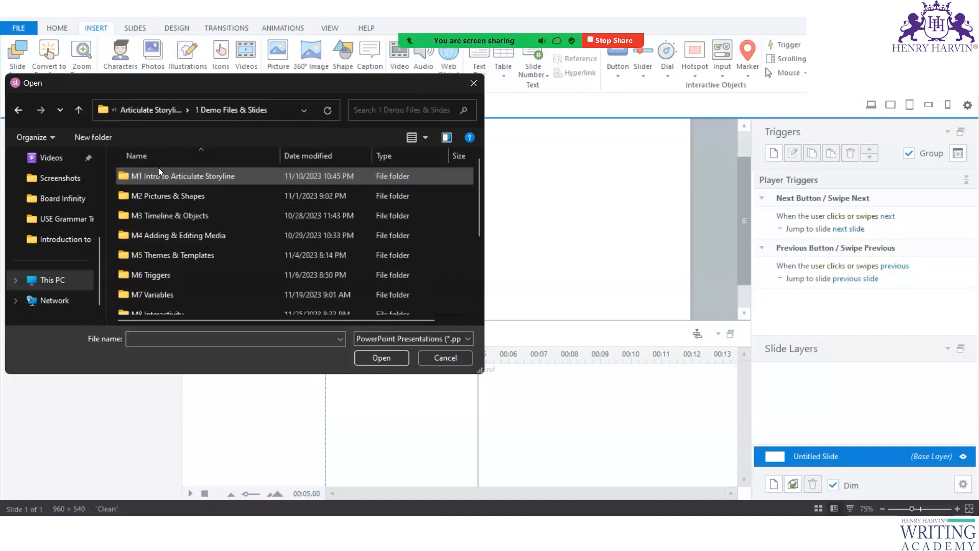
double_click(158, 178)
double_click(175, 176)
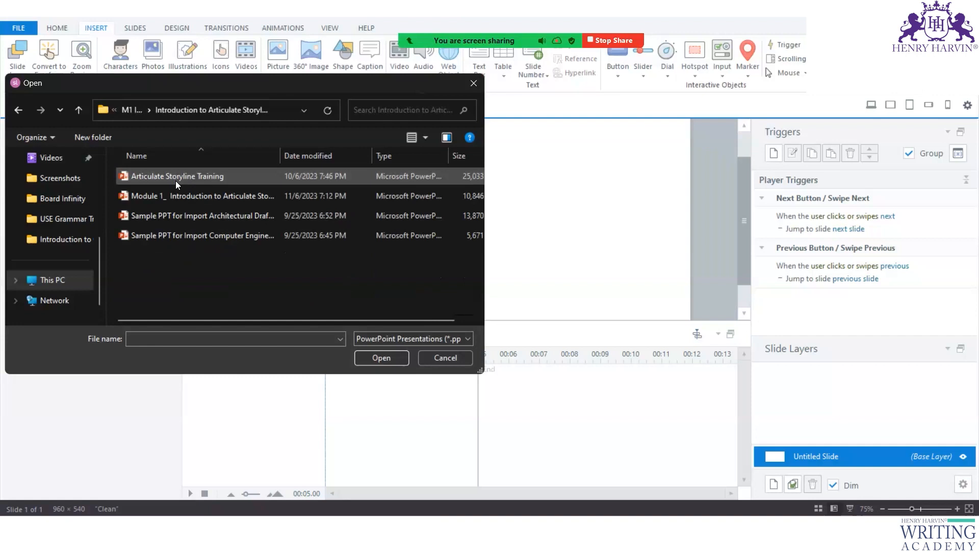
- Load the presentation Sample PPT for Import Architectural Drafting for import
left_click(216, 216)
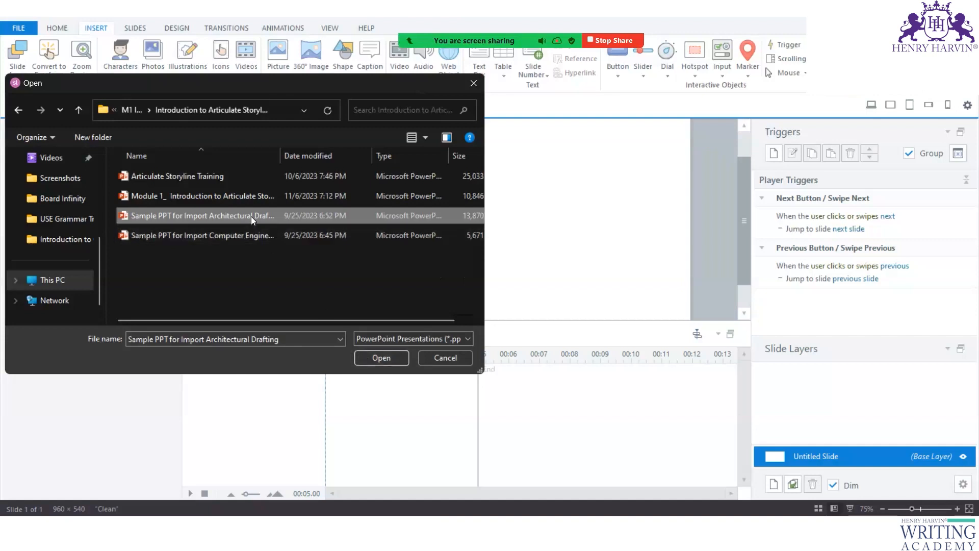
left_click(241, 234)
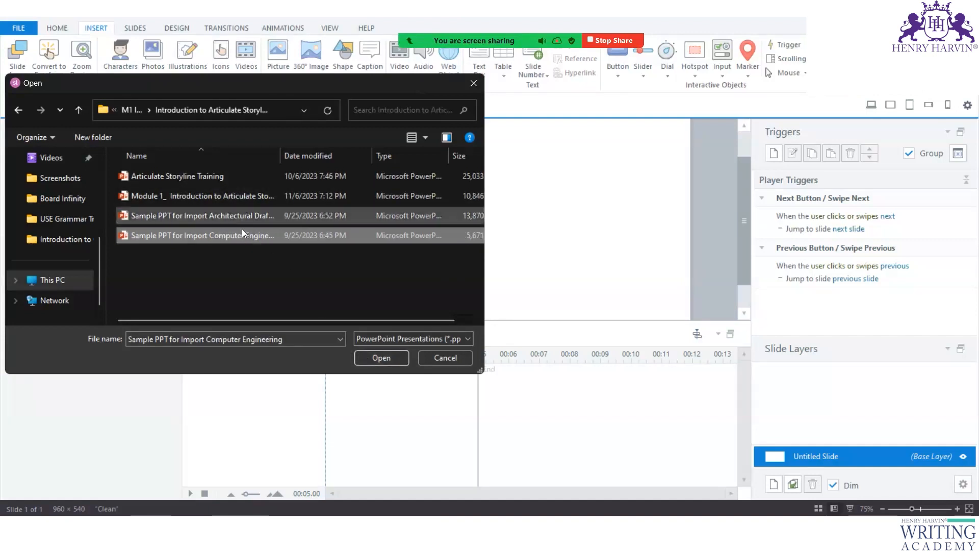
left_click(246, 216)
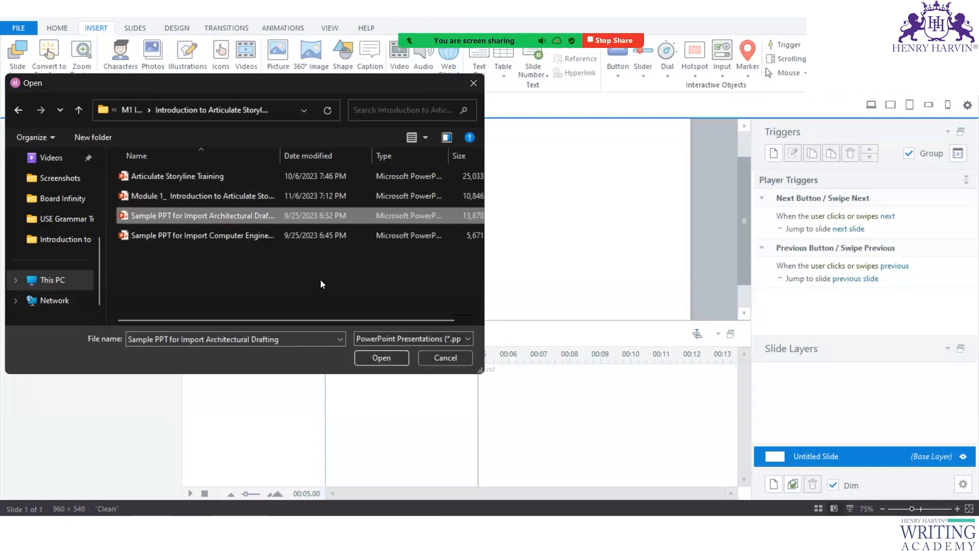
left_click(380, 357)
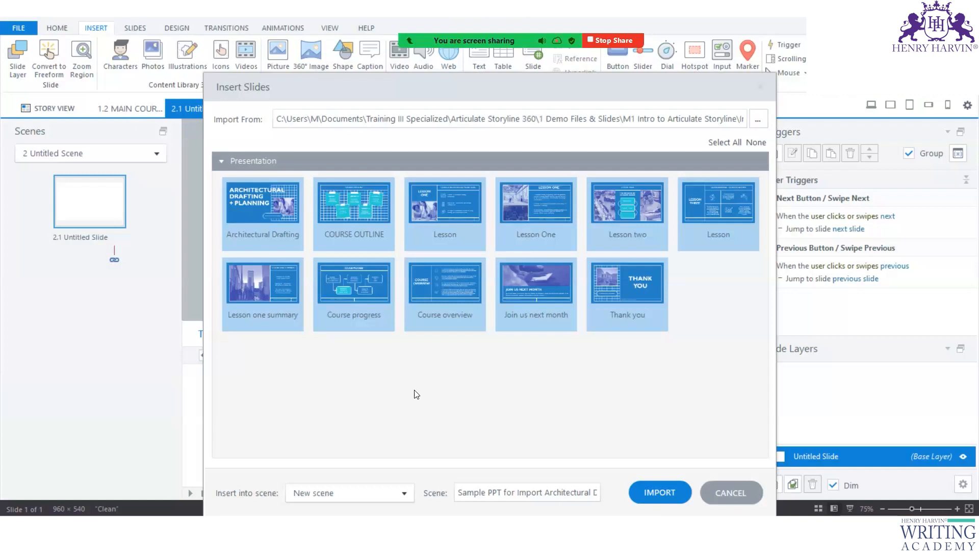
- Exclude the first six slides, from Architectural Drafting through the second Lesson slide, from the import selection
left_click(290, 229)
left_click(369, 220)
left_click(453, 218)
left_click(559, 216)
left_click(615, 215)
left_click(718, 176)
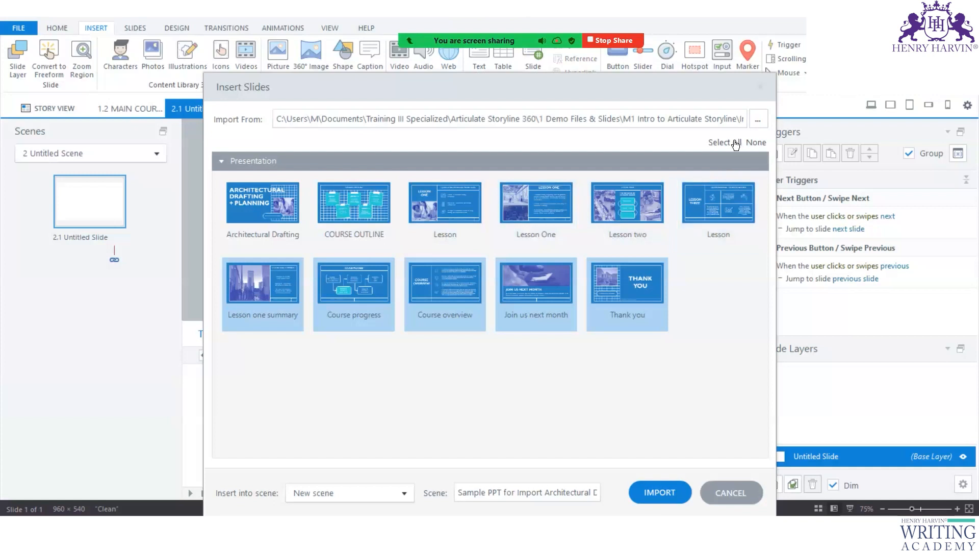
- Clear the import selection and select only the Architectural Drafting, COURSE OUTLINE and first Lesson slides
left_click(740, 150)
left_click(289, 225)
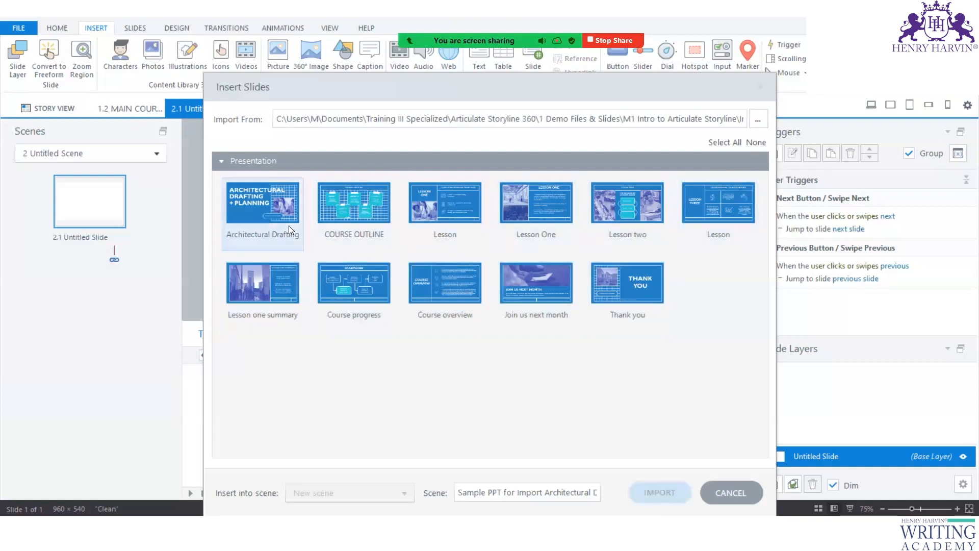
left_click(366, 222)
left_click(467, 212)
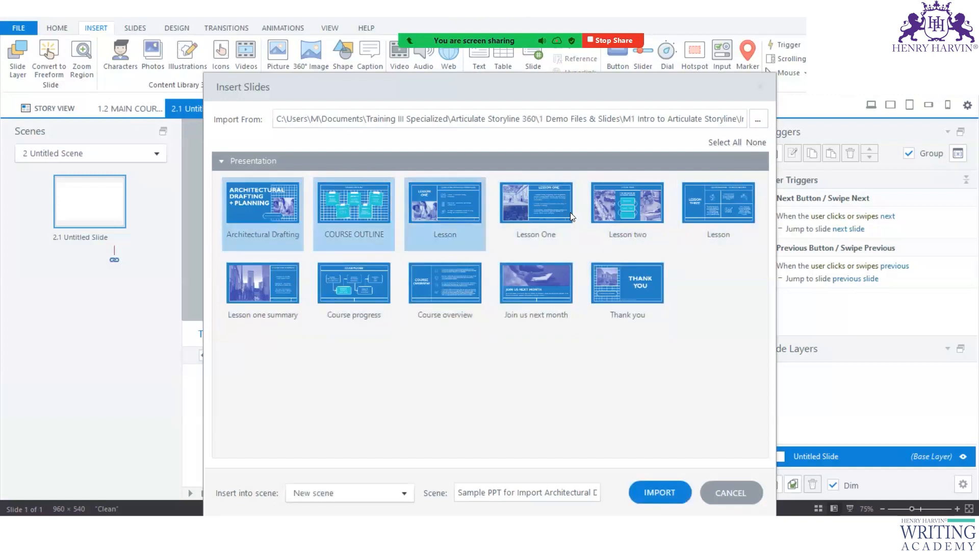
- Select all slides of the sample presentation and import them into a new scene
left_click(731, 149)
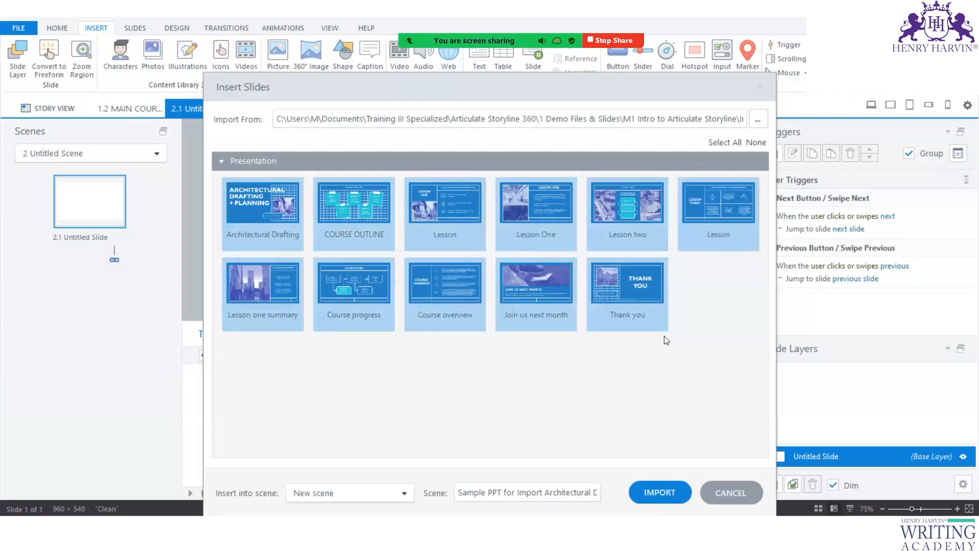
left_click(659, 492)
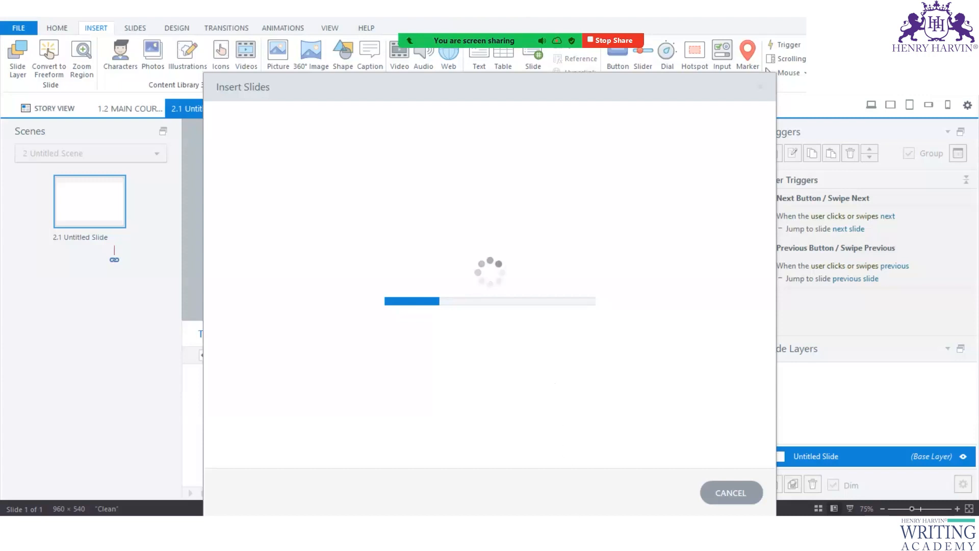
- Launch PowerPoint from the Windows app search while the slide import runs
left_click(645, 477)
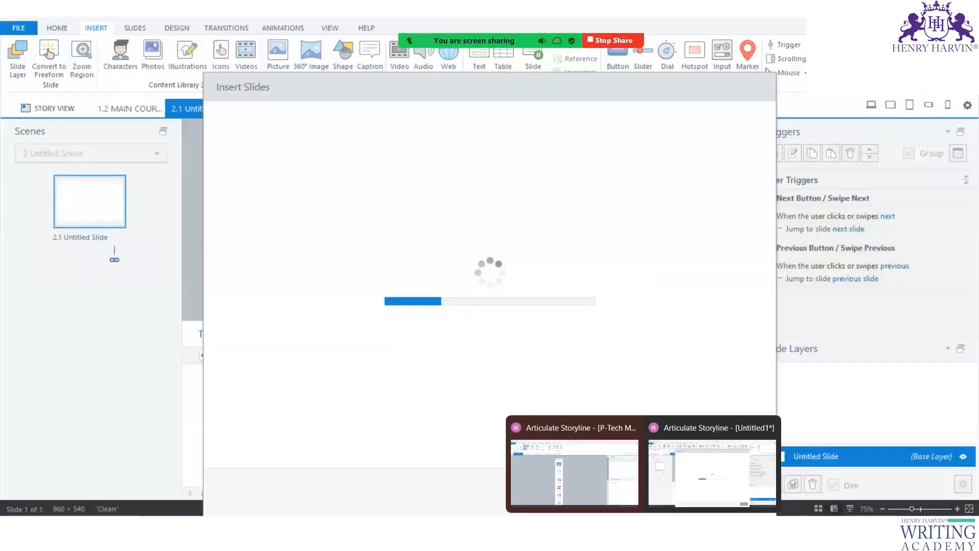
left_click(678, 475)
key("super")
left_click(361, 77)
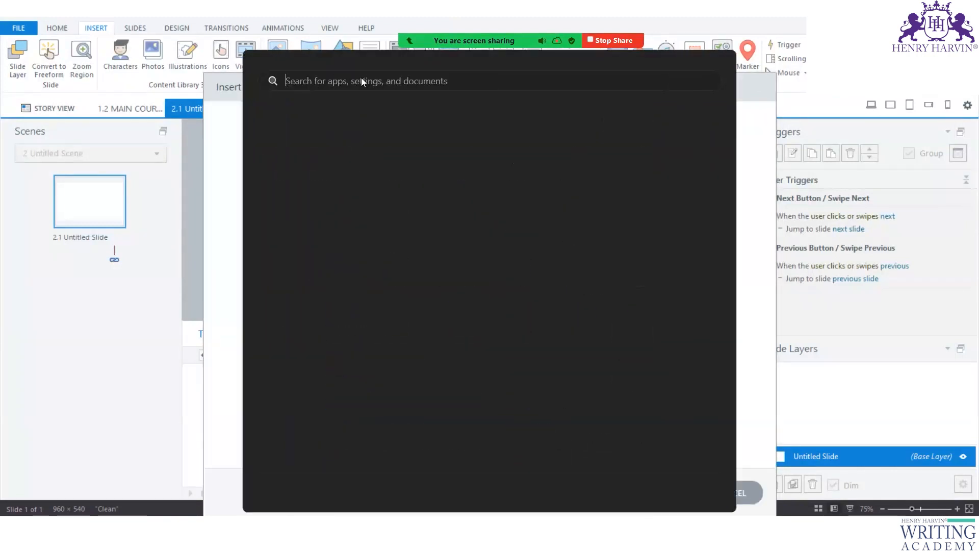
left_click(328, 143)
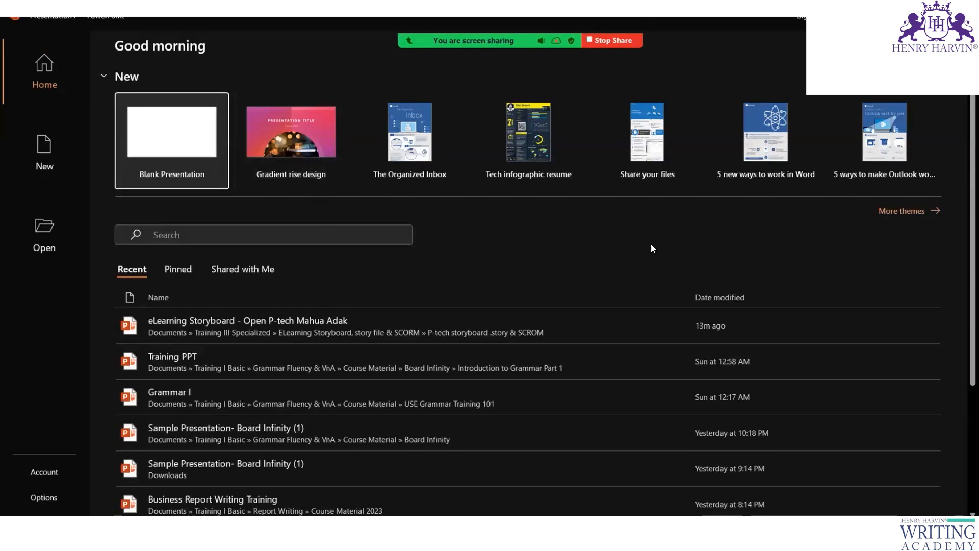
- Create a presentation from the Geometric presentation template in the Business themes
left_click(902, 211)
left_click(426, 330)
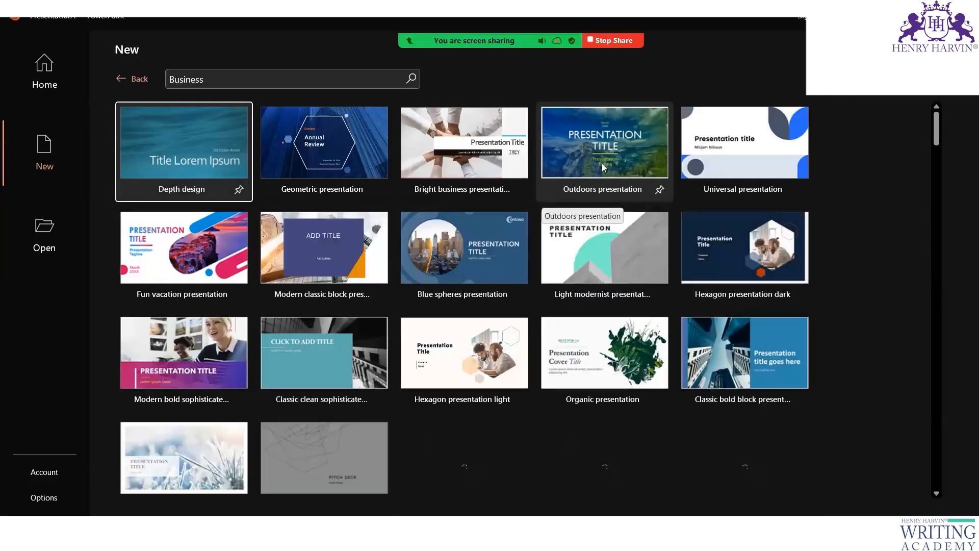
left_click(314, 138)
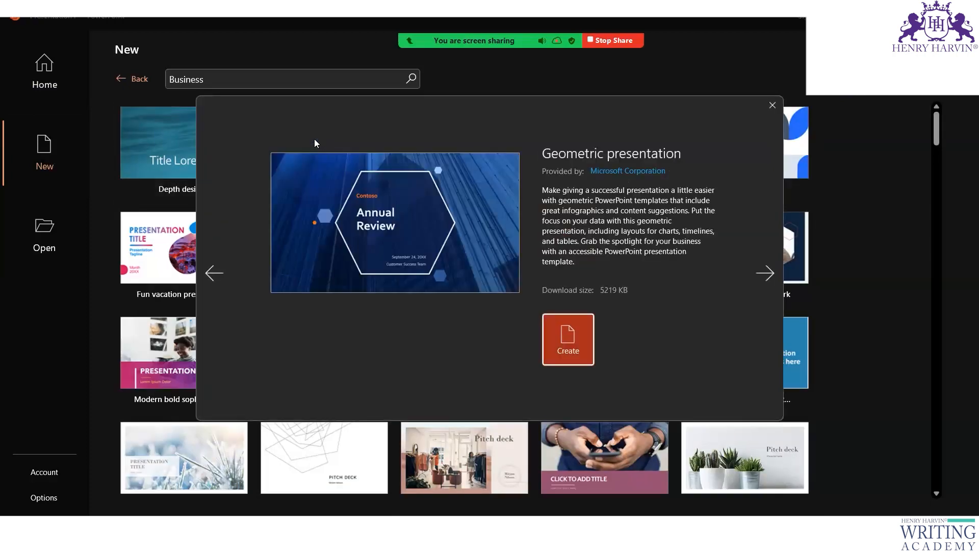
left_click(567, 349)
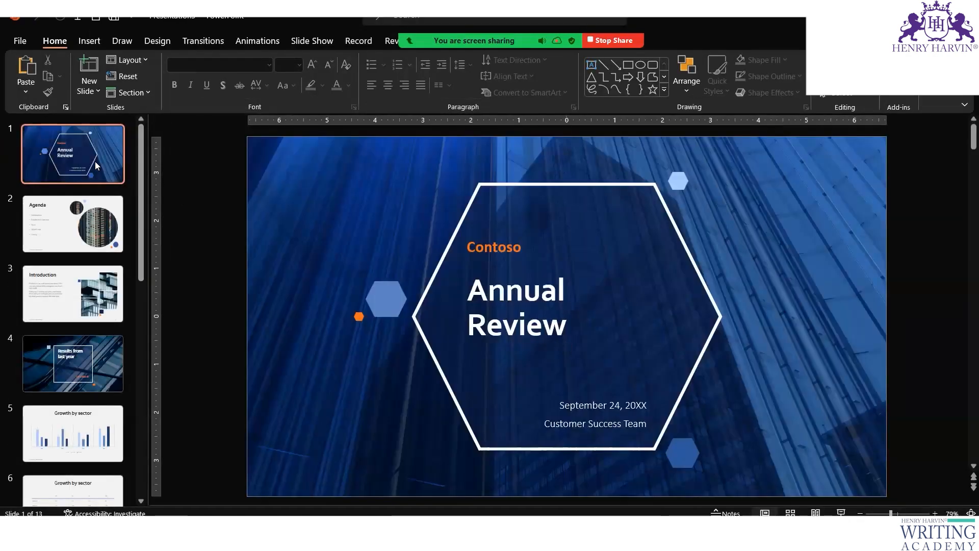
- Look through the template's slides and save the presentation as Annual Review in the Documents folder
scroll(113, 373, "down", 4)
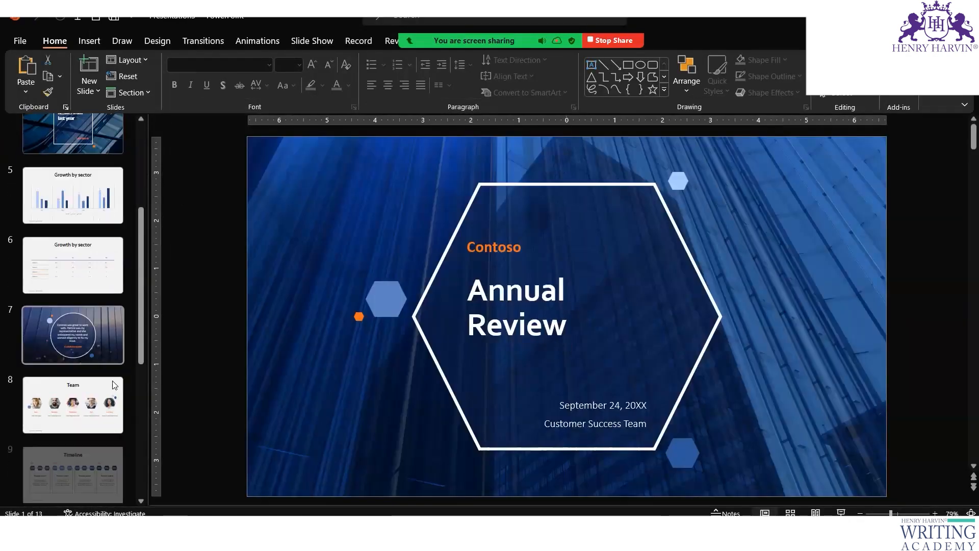
left_click(17, 42)
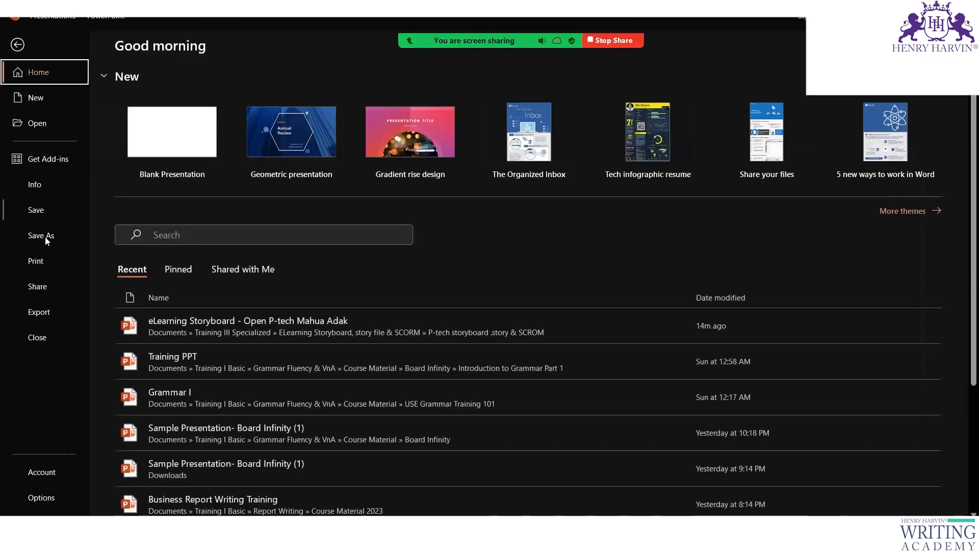
left_click(45, 236)
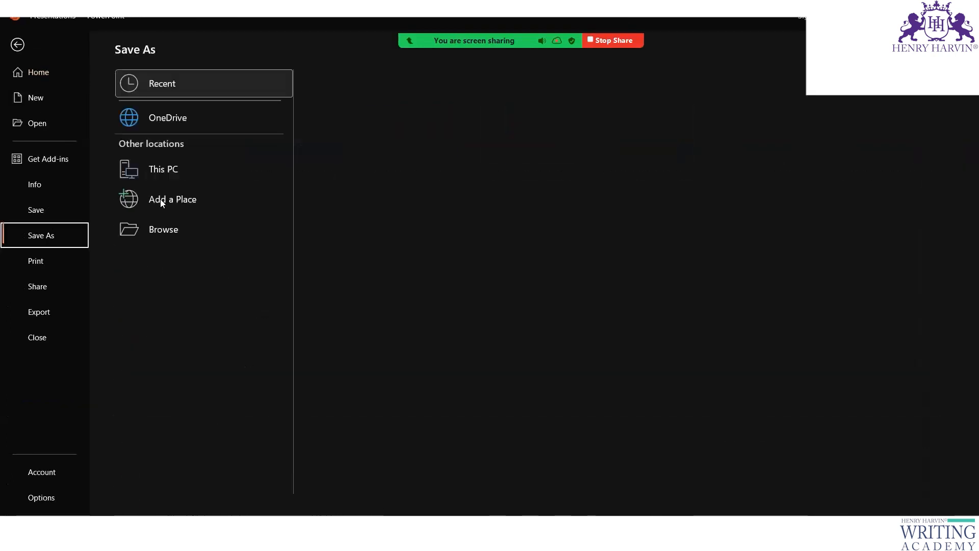
double_click(182, 172)
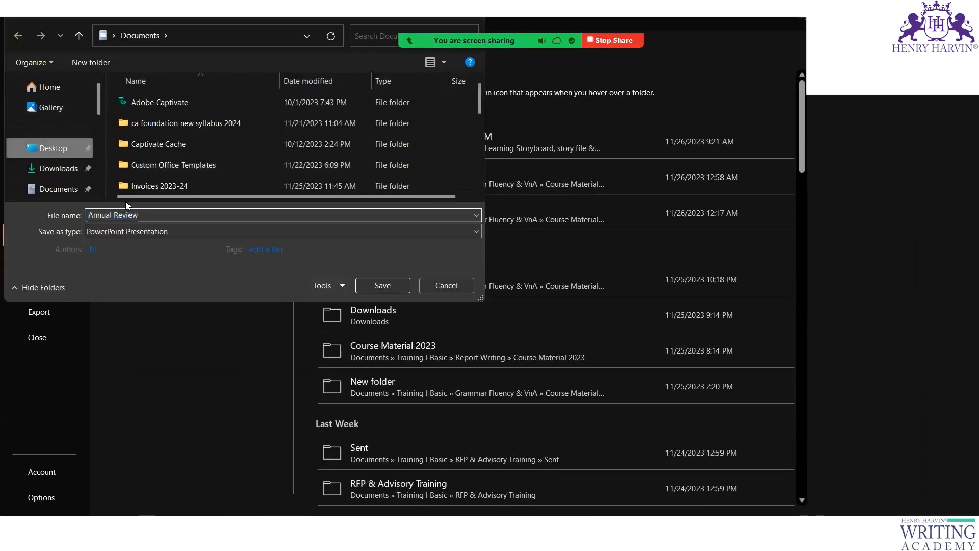
left_click(378, 283)
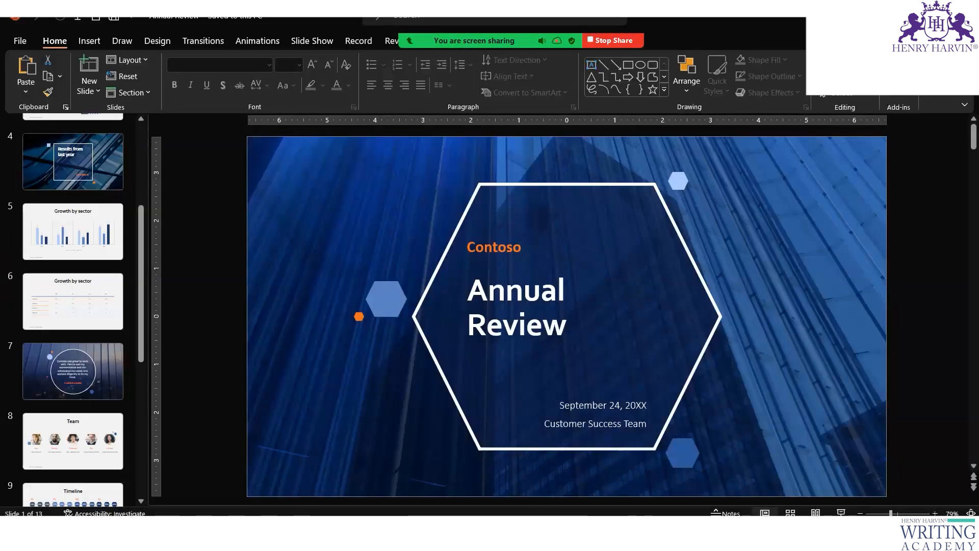
- Switch back to the Articulate Storyline window of the Untitled1 project
mouse_move(643, 530)
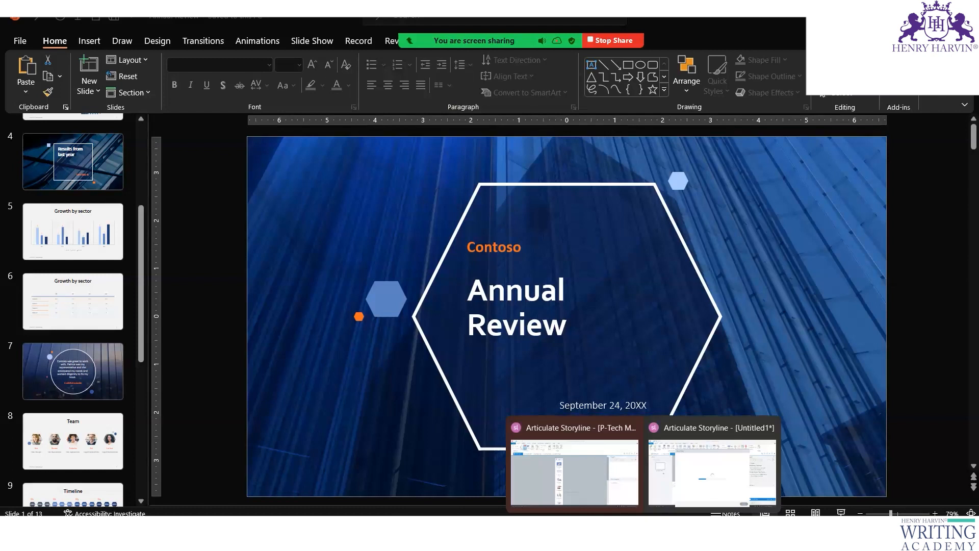
left_click(669, 484)
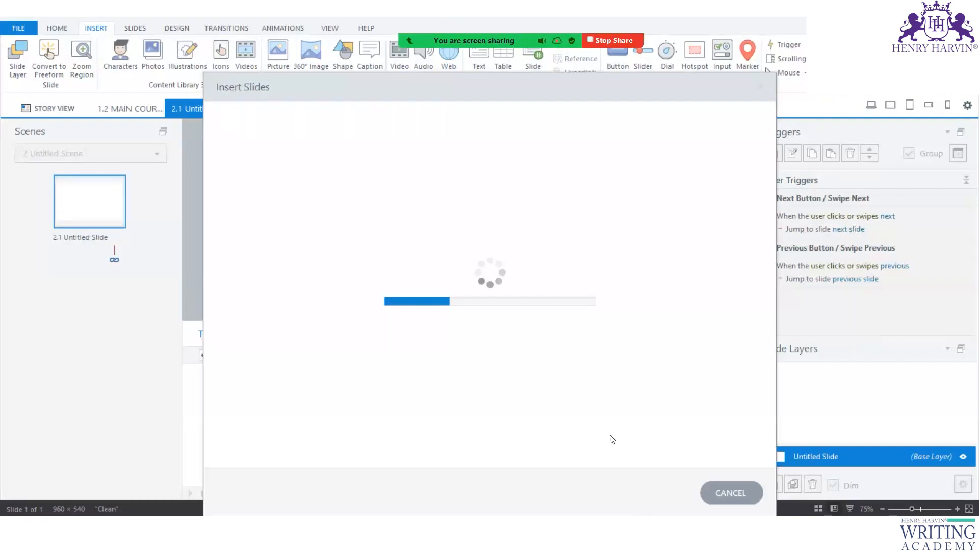
mouse_move(643, 529)
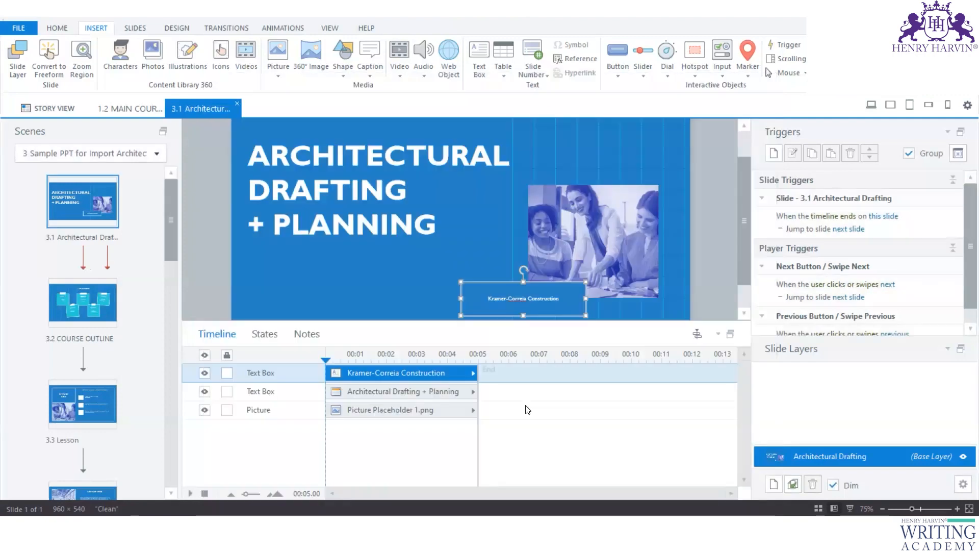
- Select the title text of the imported Architectural Drafting slide and reduce the Timeline's height to show more of the slide
left_click(369, 197)
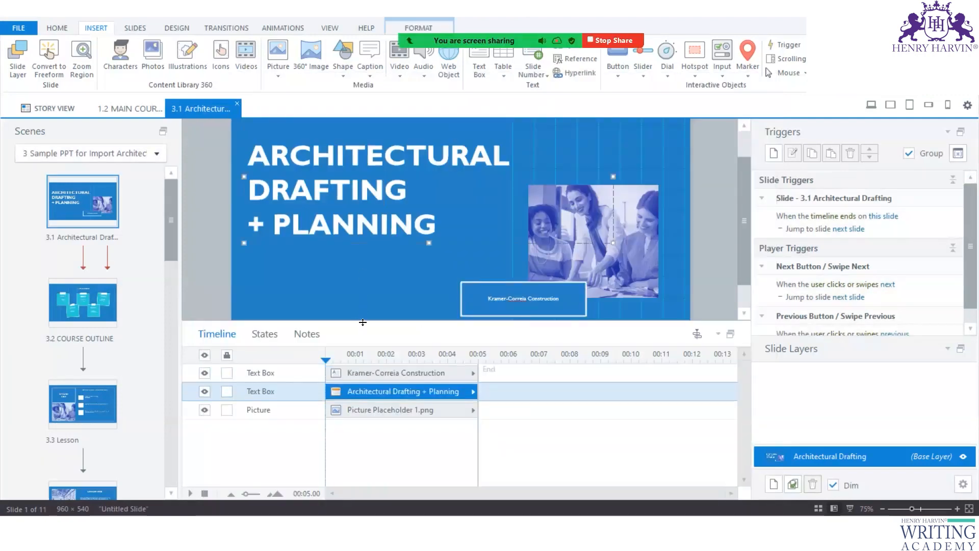
left_click_drag(364, 321, 363, 383)
left_click_drag(171, 241, 190, 211)
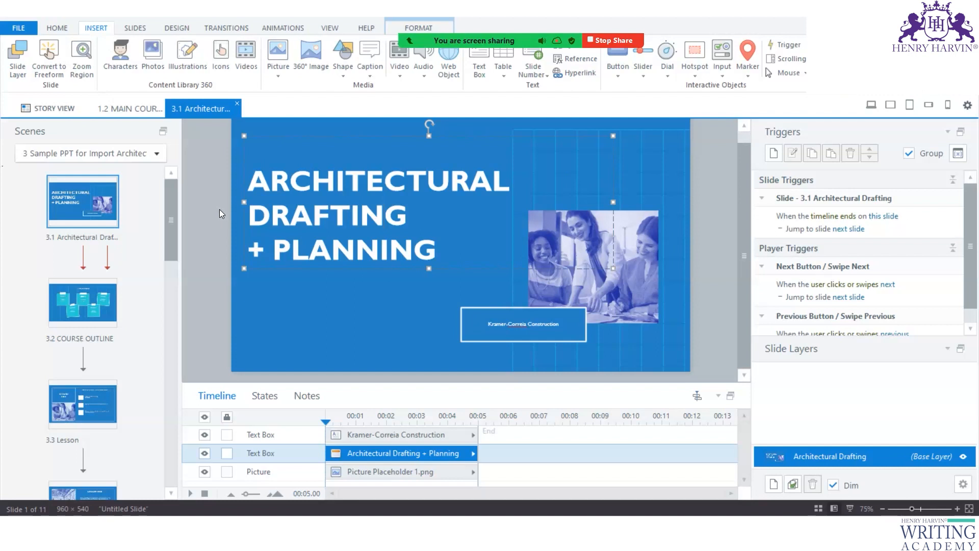
- Delete the second scene, Untitled Scene with its single blank slide, in Story View
left_click(137, 107)
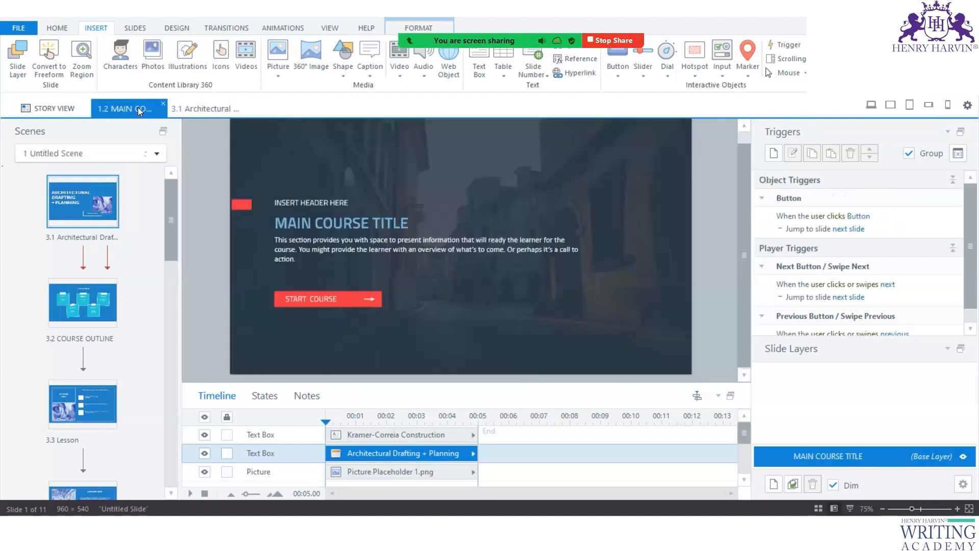
left_click(201, 108)
left_click(51, 108)
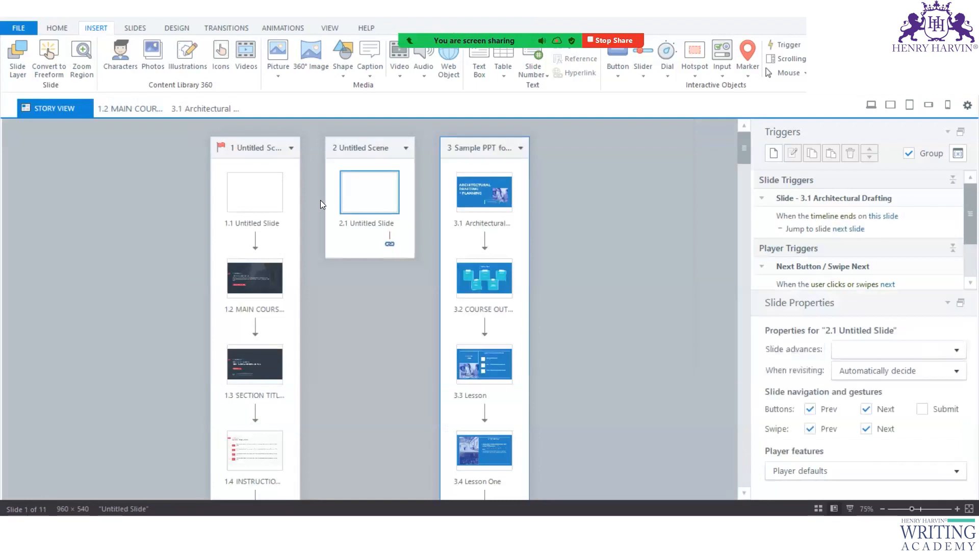
left_click(368, 149)
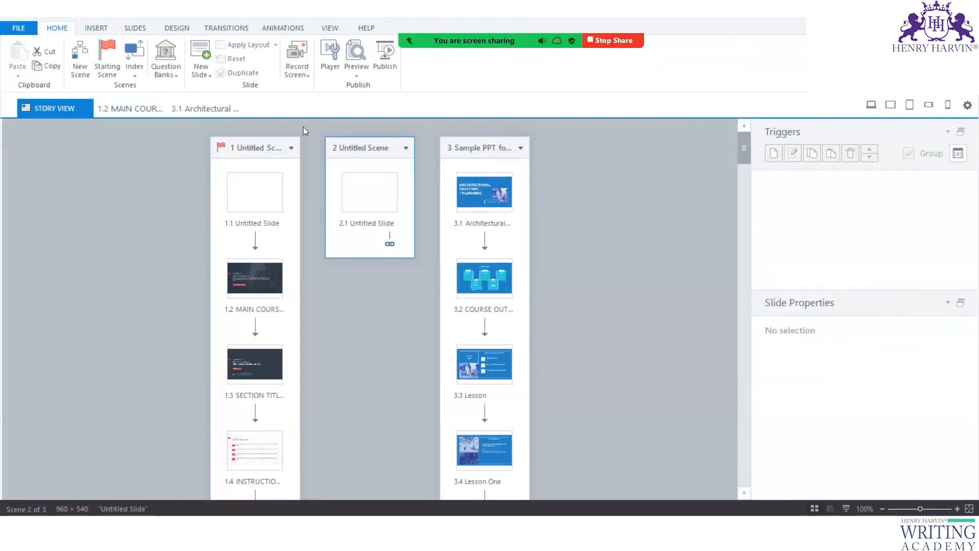
right_click(359, 147)
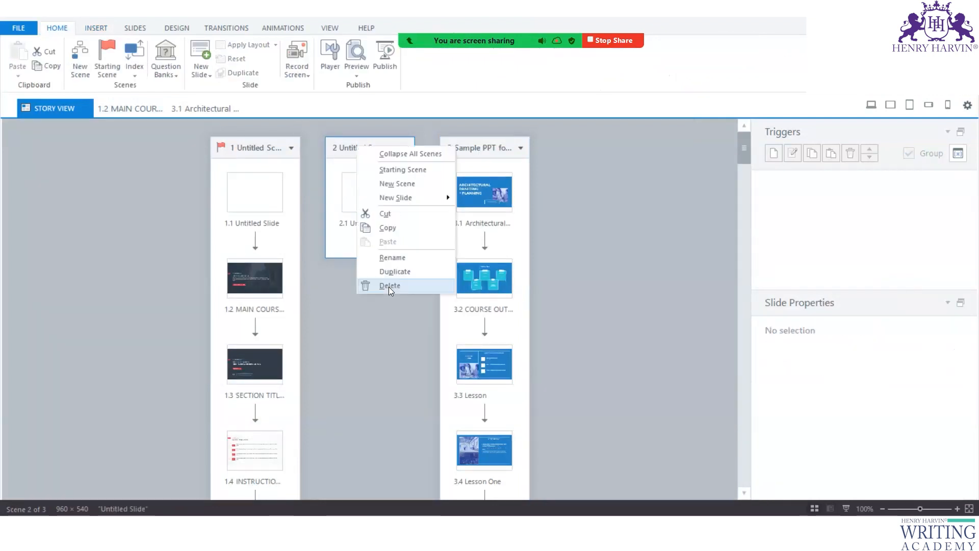
left_click(388, 286)
key("Return")
- Open the blank slide 1.1 Untitled Slide and delete it from the first scene
left_click(313, 193)
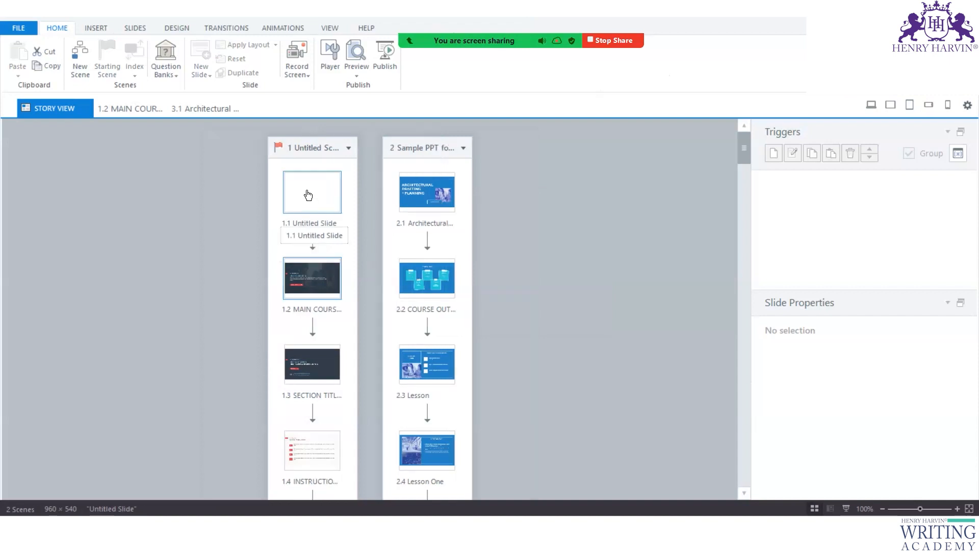
double_click(305, 193)
right_click(101, 204)
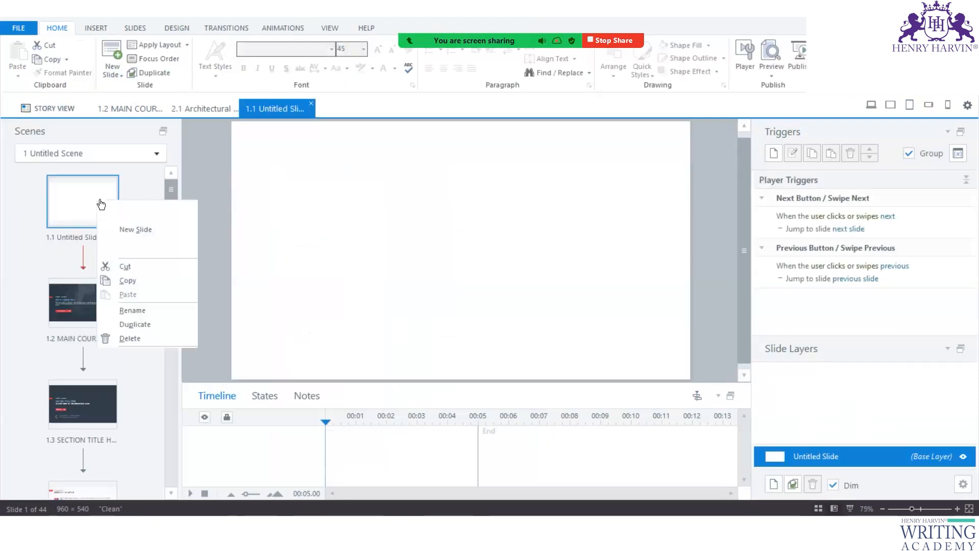
left_click(139, 300)
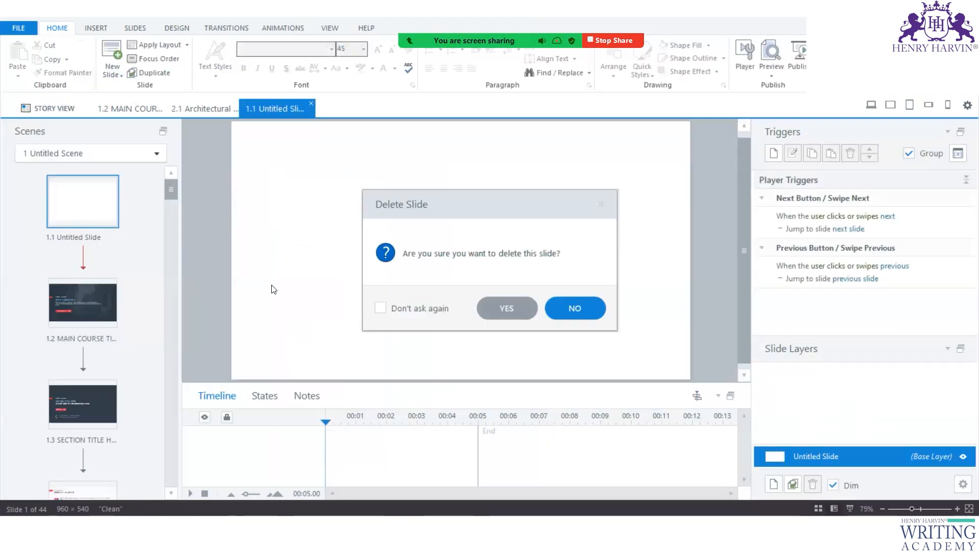
left_click(506, 308)
- Open slide 2.1 Architectural Drafting from Story View and inspect its company name and title text boxes
left_click(56, 109)
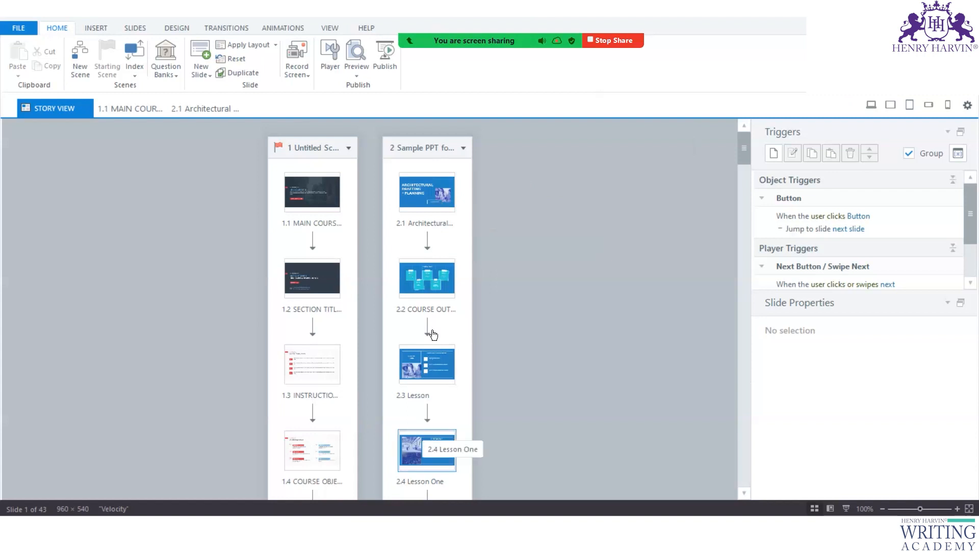
left_click(445, 190)
double_click(445, 190)
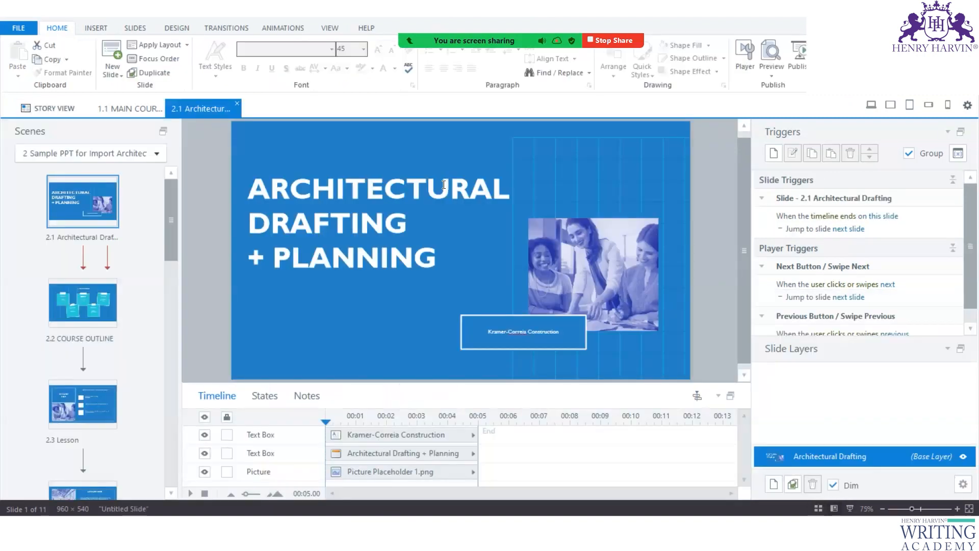
left_click(501, 329)
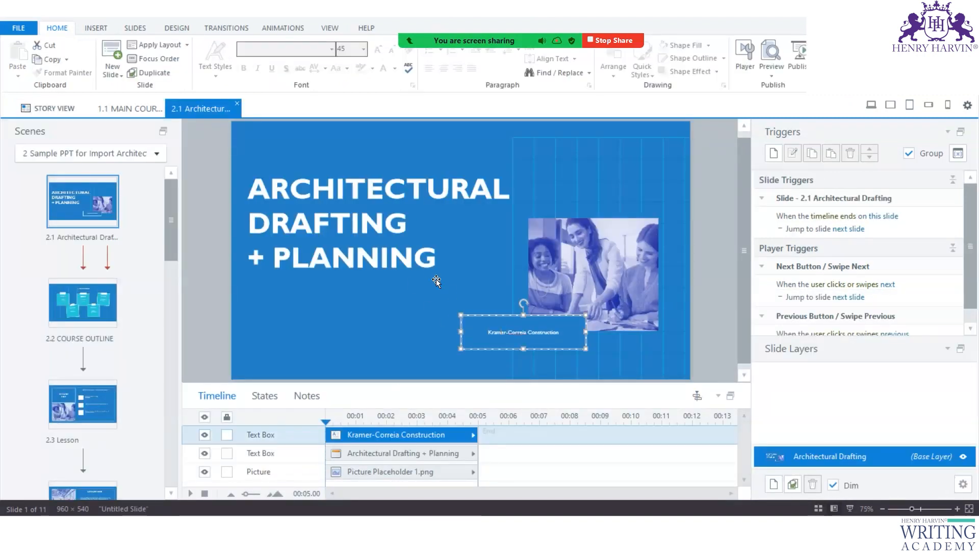
left_click(384, 232)
- Open slide 2.2 COURSE OUTLINE and inspect the description text boxes of Lesson 1 and Lesson 3
left_click(106, 312)
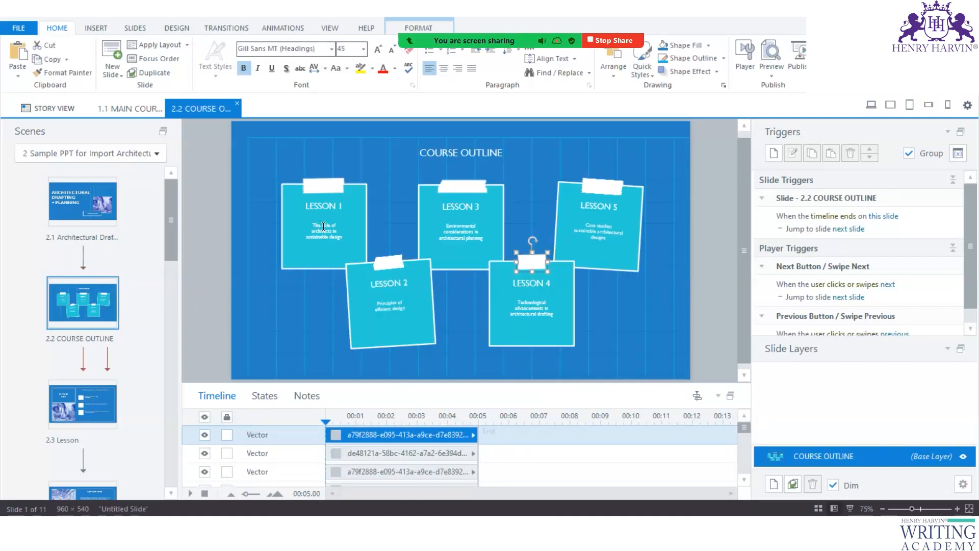
left_click(321, 228)
left_click(433, 227)
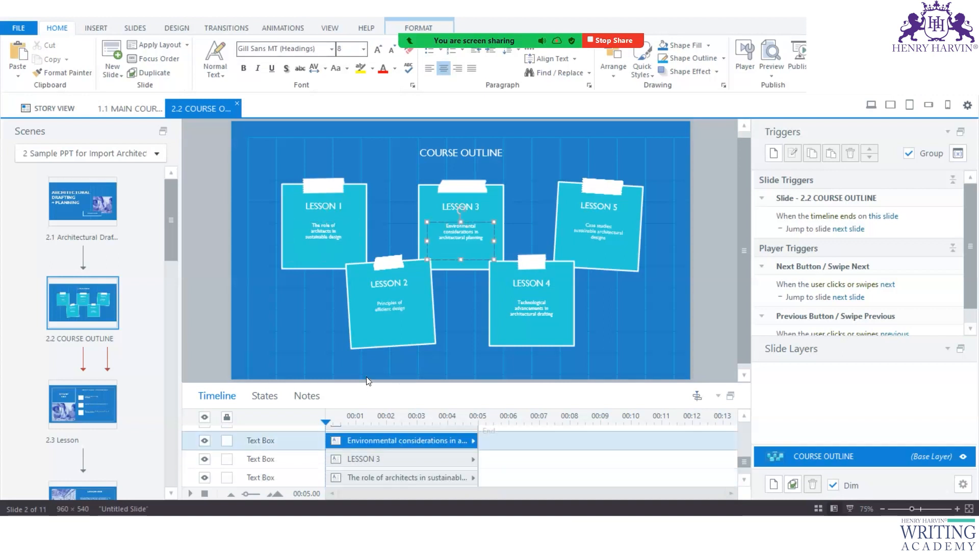
- Increase the Timeline's height on the COURSE OUTLINE slide to show more of its object rows
left_click(373, 385)
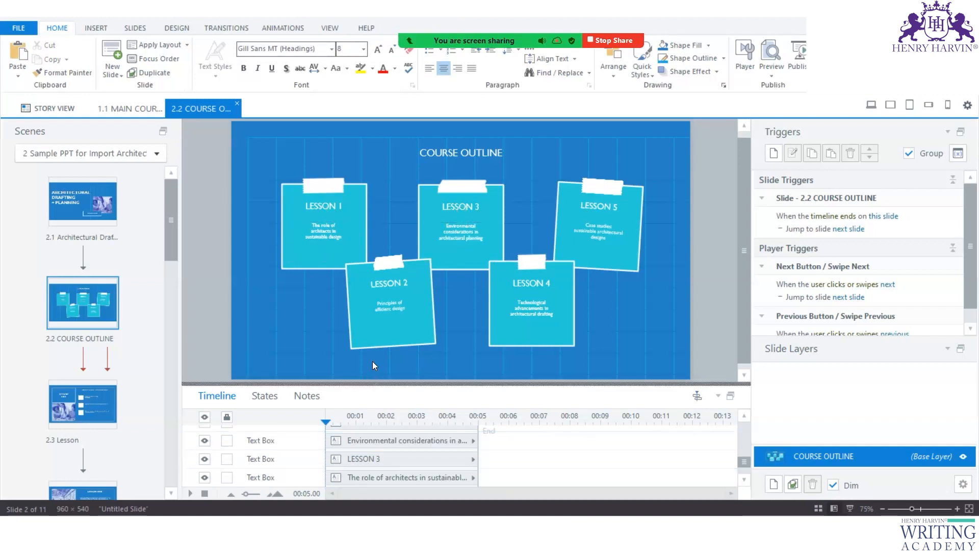
left_click_drag(374, 382, 390, 302)
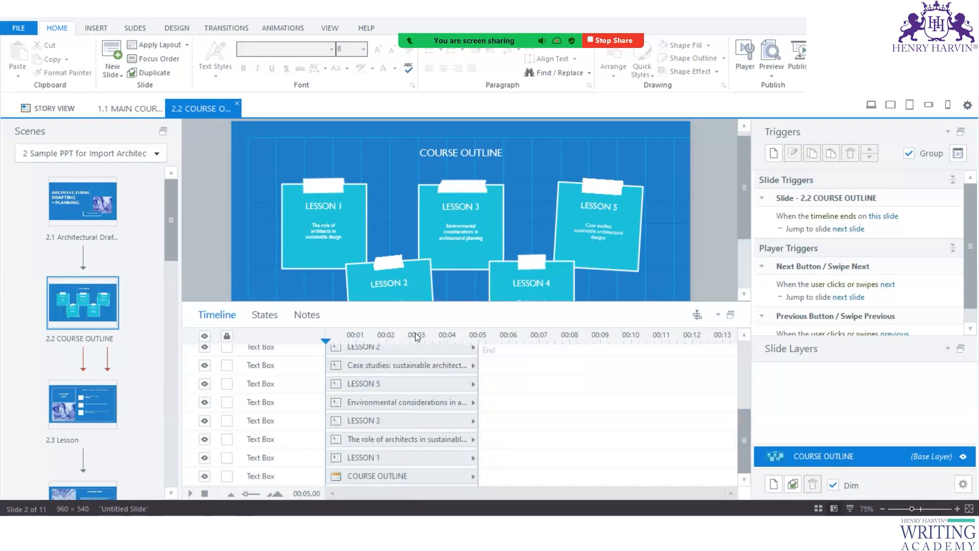
left_click_drag(419, 303, 433, 245)
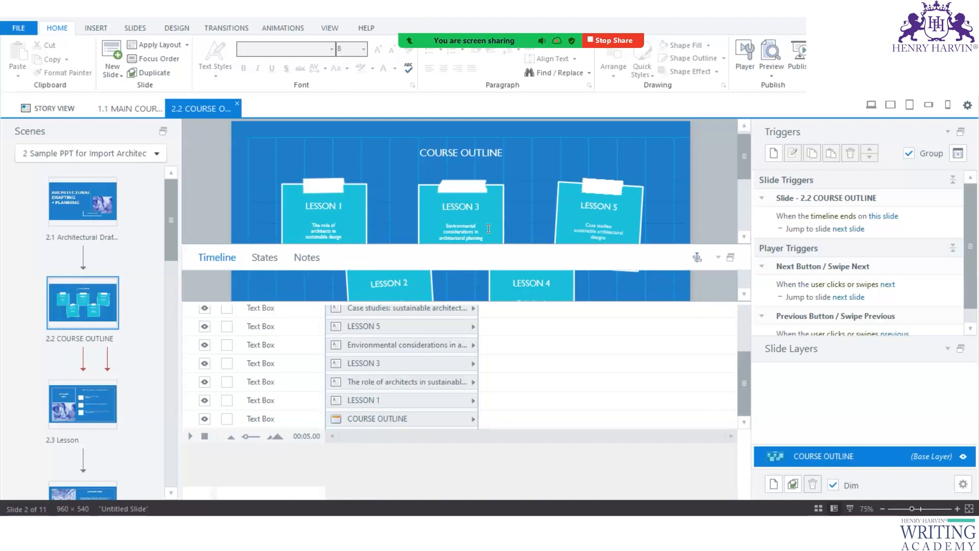
- Examine the vector shapes and the Lesson 4 and Lesson 2 text boxes in the COURSE OUTLINE slide's Timeline
scroll(540, 203, "down", 5)
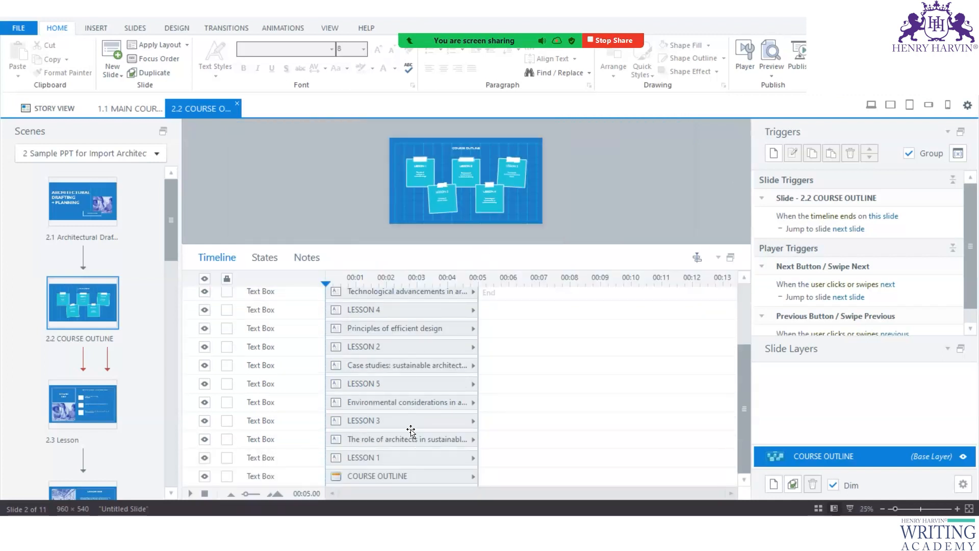
scroll(411, 431, "up", 2)
scroll(411, 430, "up", 2)
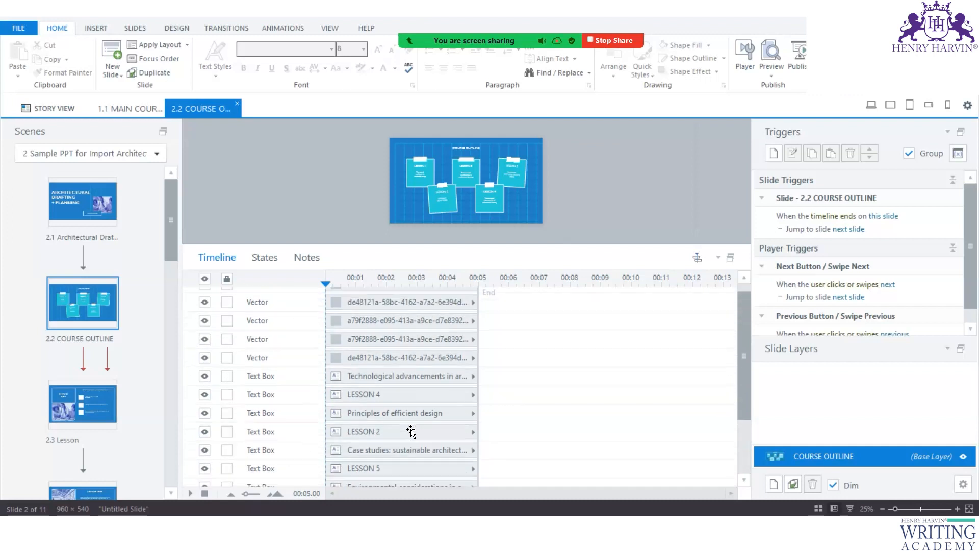
left_click(401, 297)
left_click(402, 312)
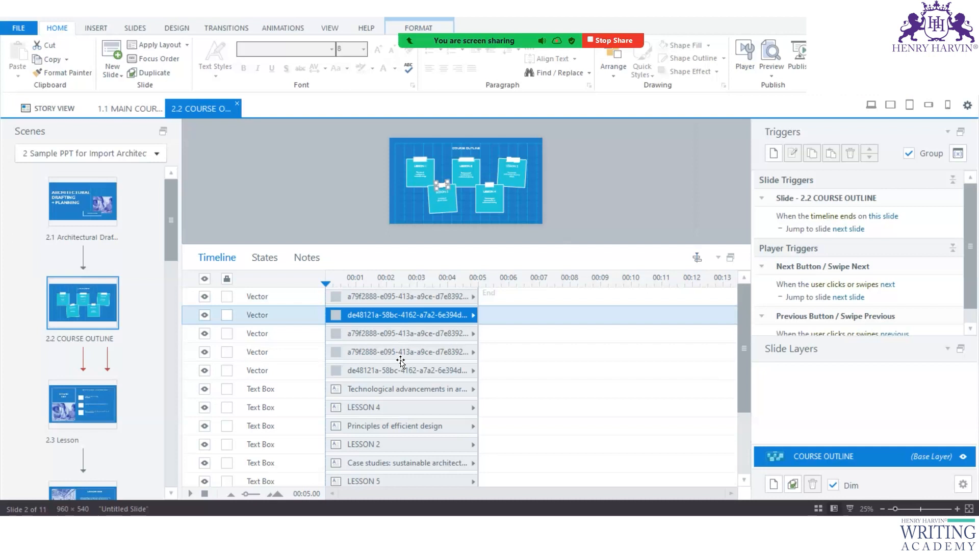
left_click(400, 334)
left_click(395, 393)
left_click(387, 407)
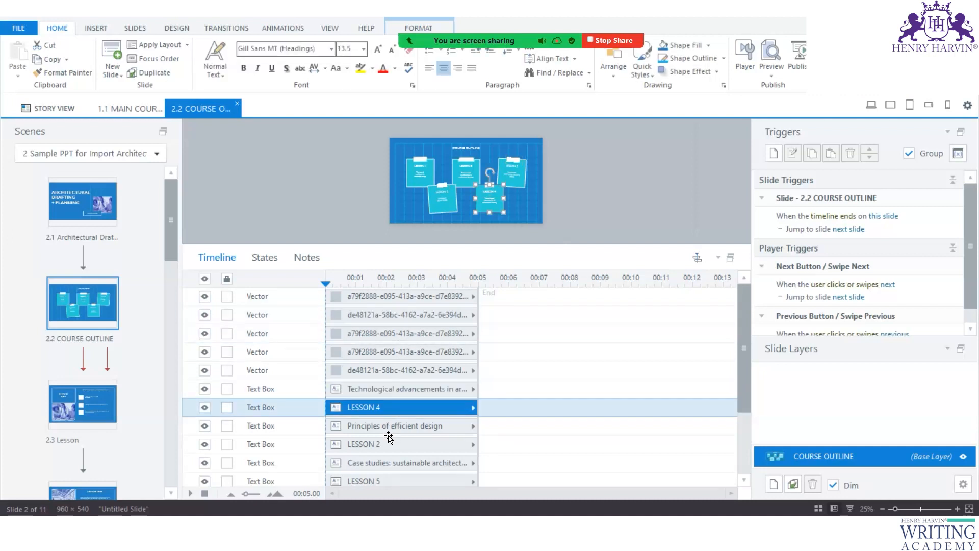
left_click(388, 426)
left_click(388, 444)
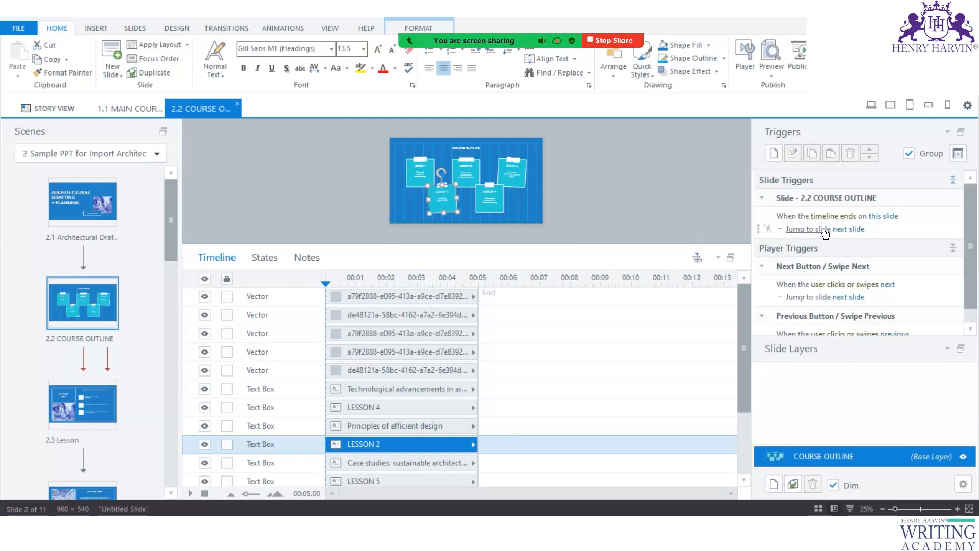
- Open slide 2.3 Lesson and examine its picture placeholders, title and description text boxes in the Timeline
left_click(93, 414)
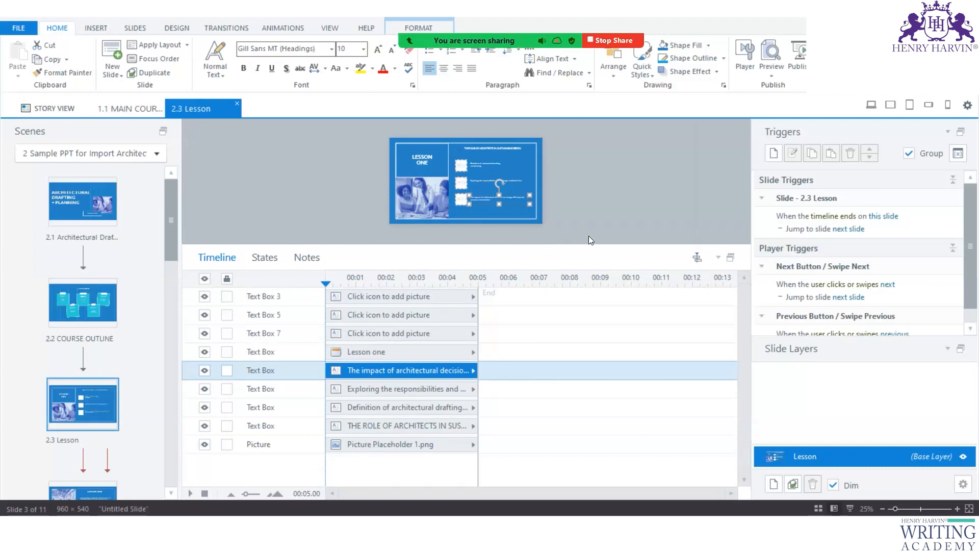
left_click(390, 300)
left_click(390, 315)
left_click(389, 335)
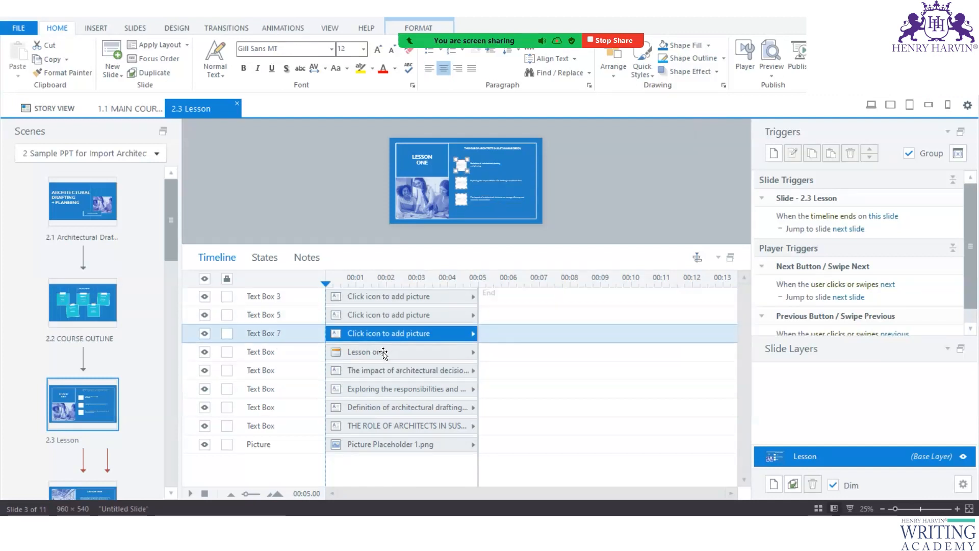
left_click(387, 351)
left_click(414, 374)
left_click(413, 392)
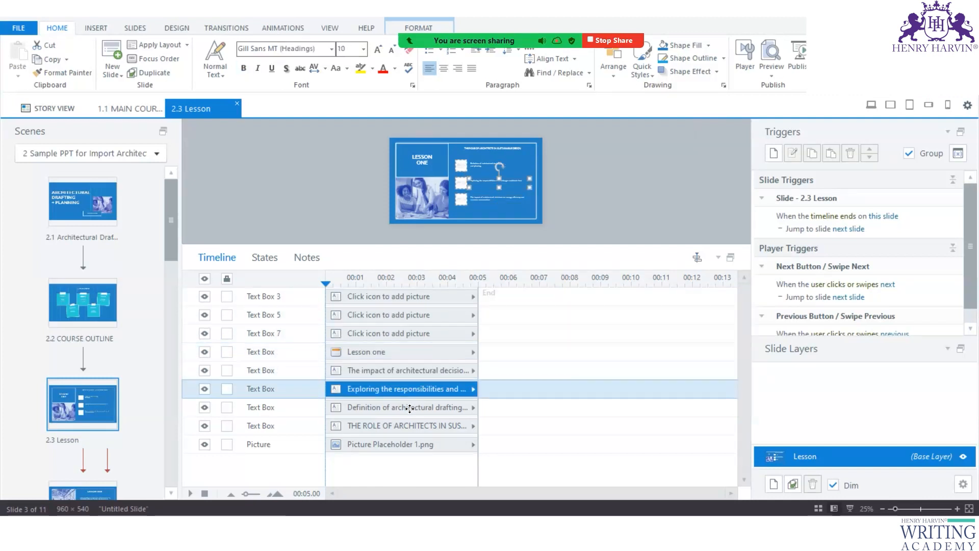
left_click(411, 411)
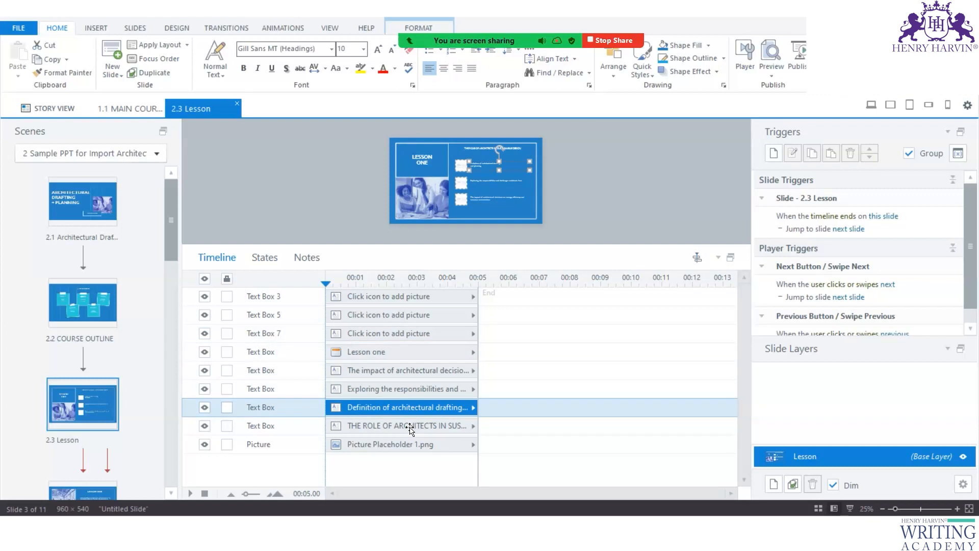
- Reduce the Timeline's height on slide 2.3 and inspect the lesson picture and a picture placeholder's photo search without inserting anything
left_click_drag(478, 305, 479, 334)
scroll(495, 238, "up", 3)
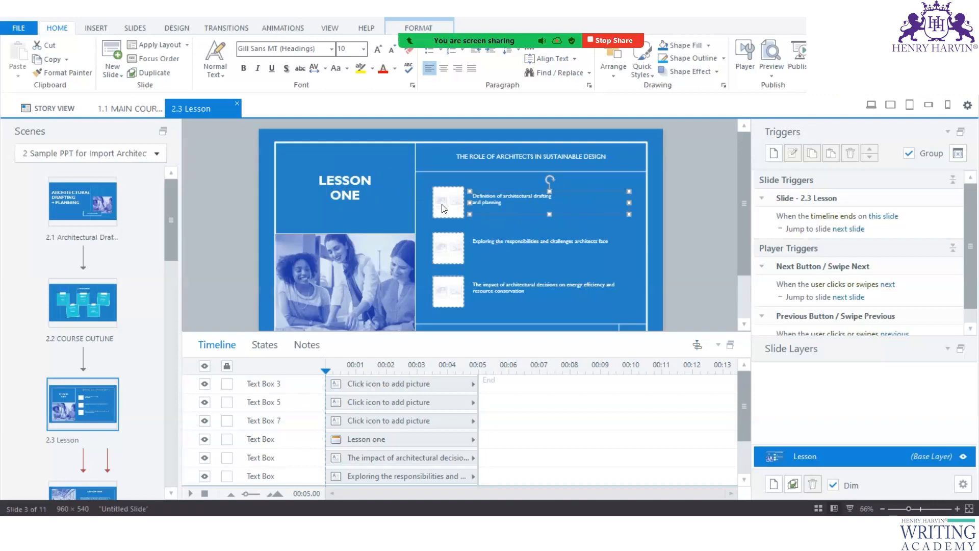
scroll(442, 208, "up", 1)
left_click(366, 266)
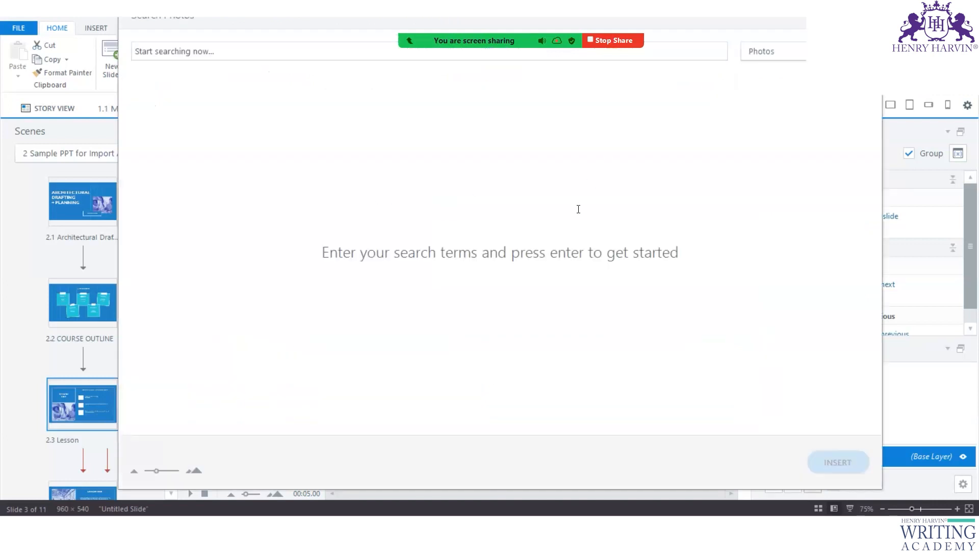
key("Escape")
- Open slide 2.4 Lesson One and inspect its bulleted text box
scroll(85, 310, "down", 3)
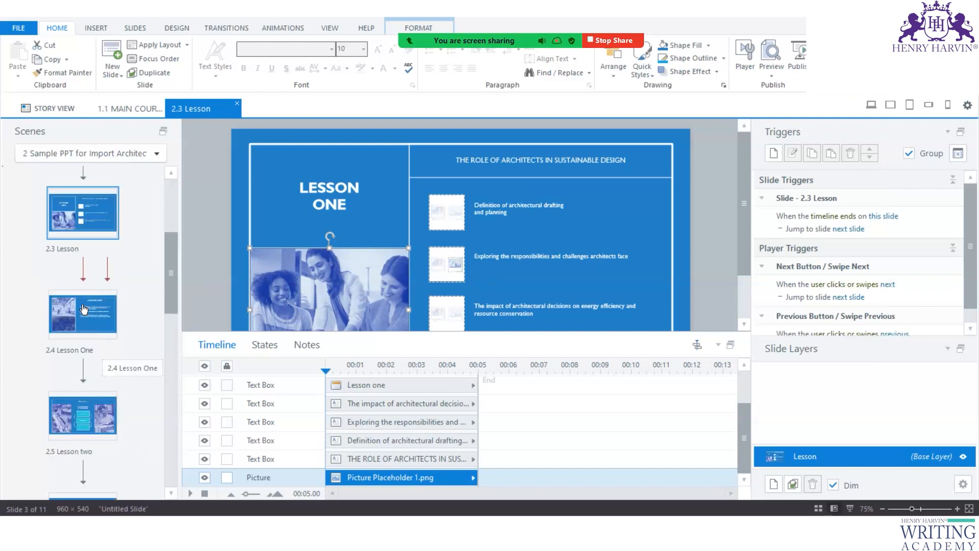
left_click(85, 309)
left_click(464, 214)
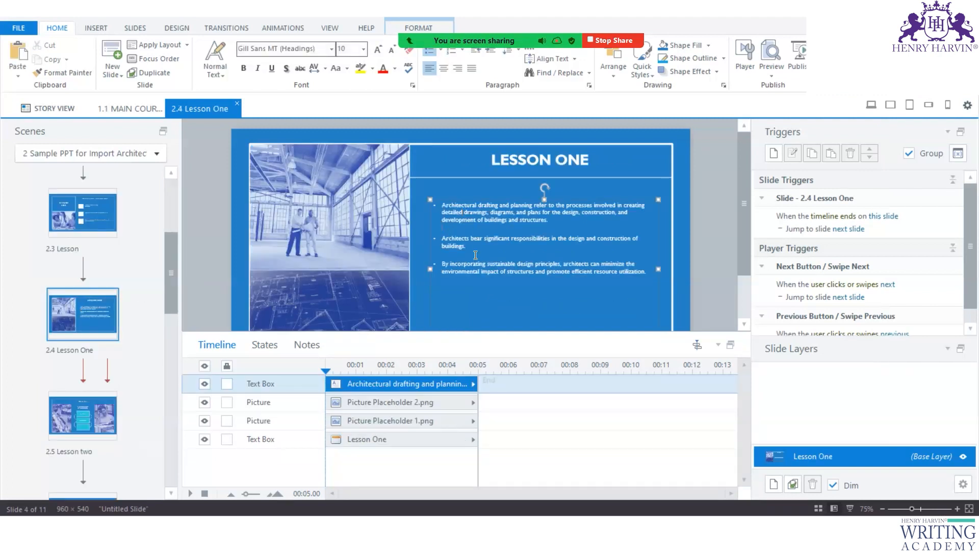
- Delete the upper picture on slide 2.4 Lesson One and look at the options for inserting media
left_click(388, 260)
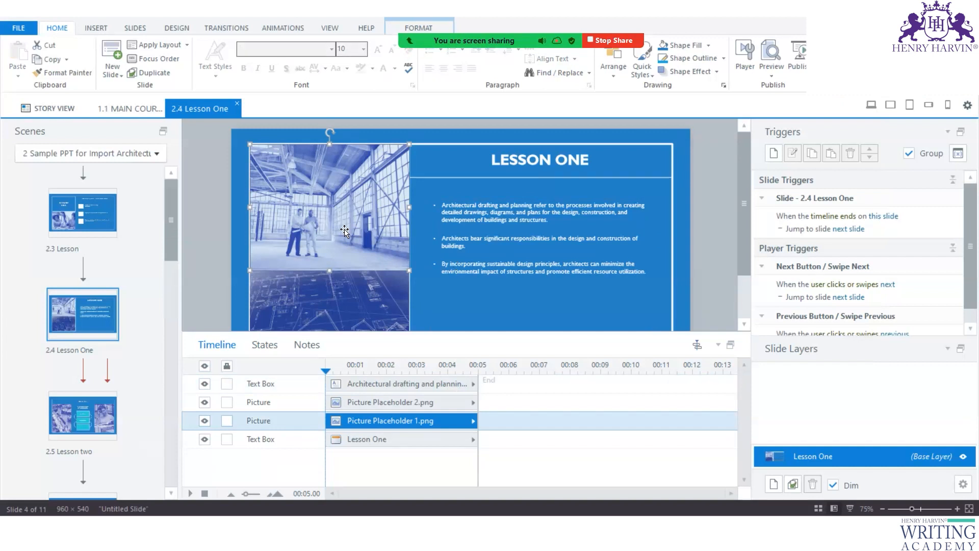
key("Delete")
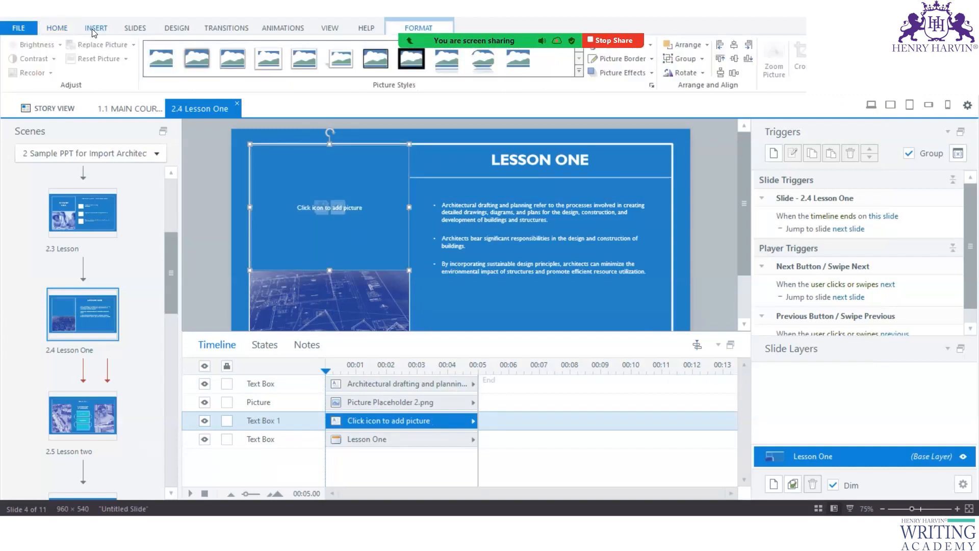
left_click(95, 28)
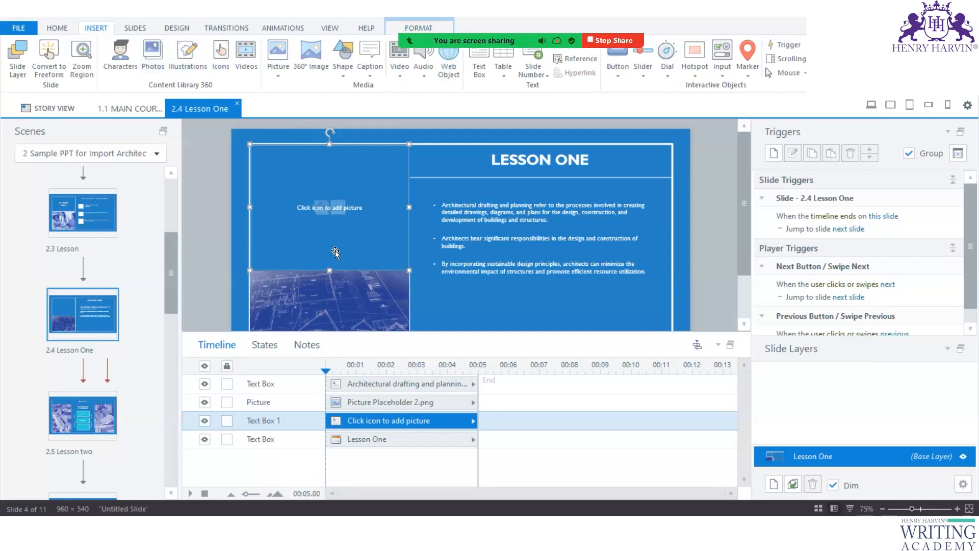
- Open slide 2.5 Lesson two, inspect the Space planning and Functional layouts boxes, and enlarge the slide area by shrinking the Timeline
scroll(102, 326, "down", 2)
left_click(83, 319)
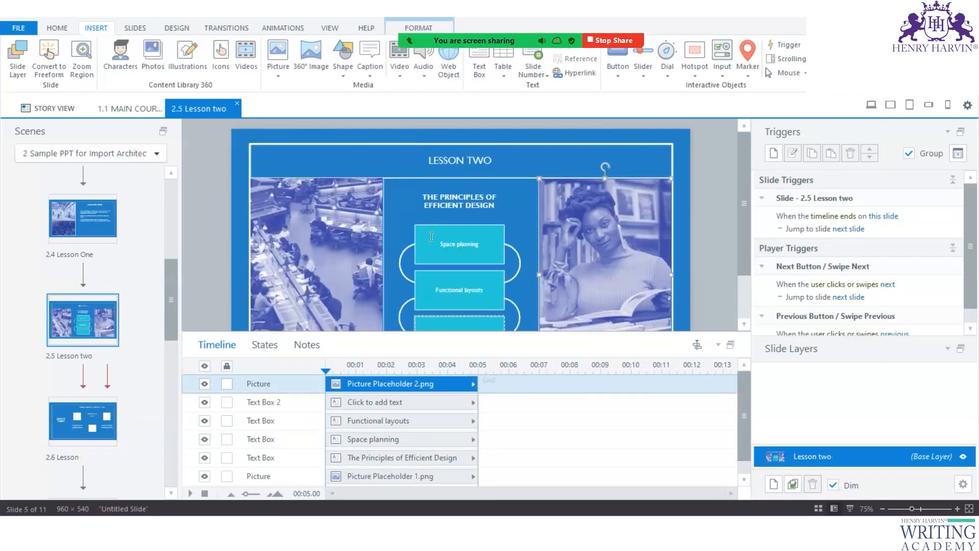
left_click(464, 252)
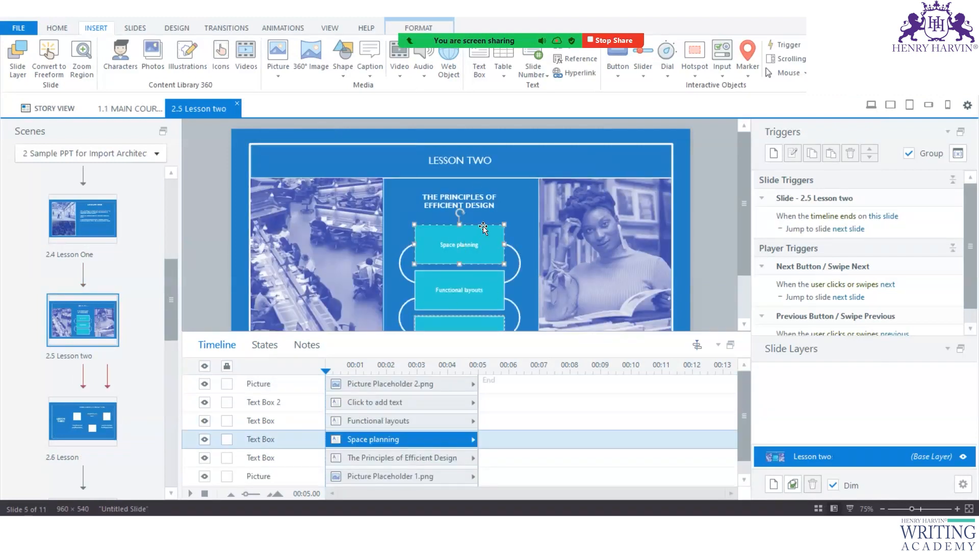
left_click(478, 289)
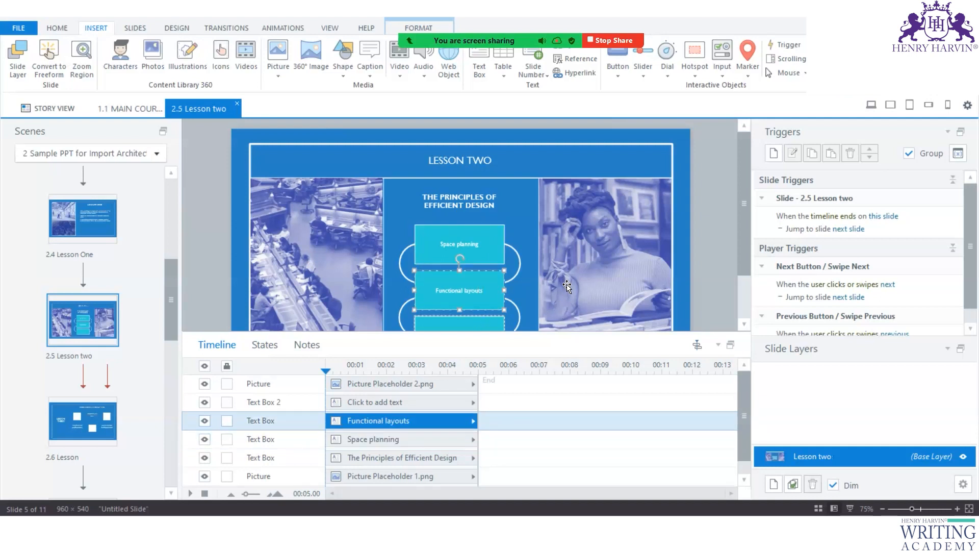
left_click_drag(349, 333, 351, 374)
- Open slide 2.1 Architectural Drafting and shrink the Timeline so the whole slide is visible
left_click_drag(168, 299, 165, 195)
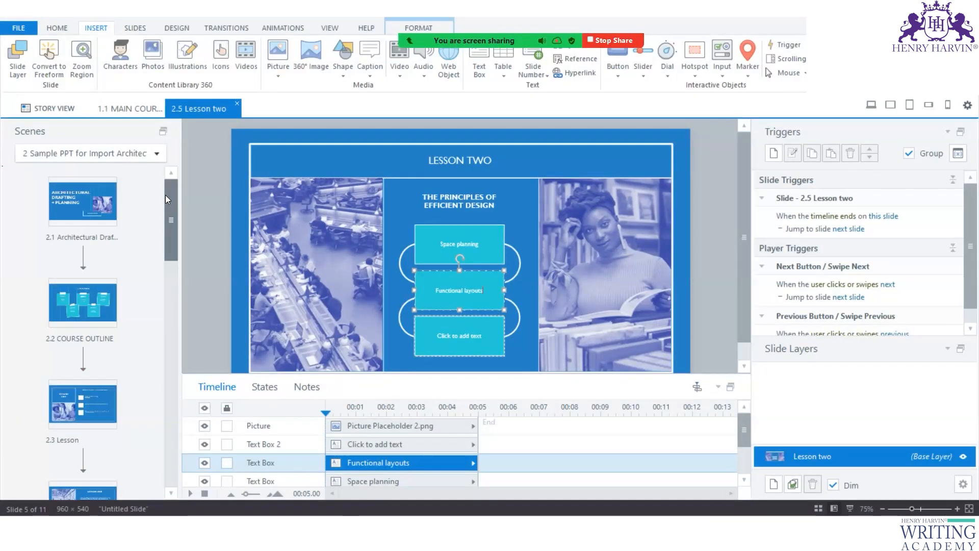
left_click(90, 213)
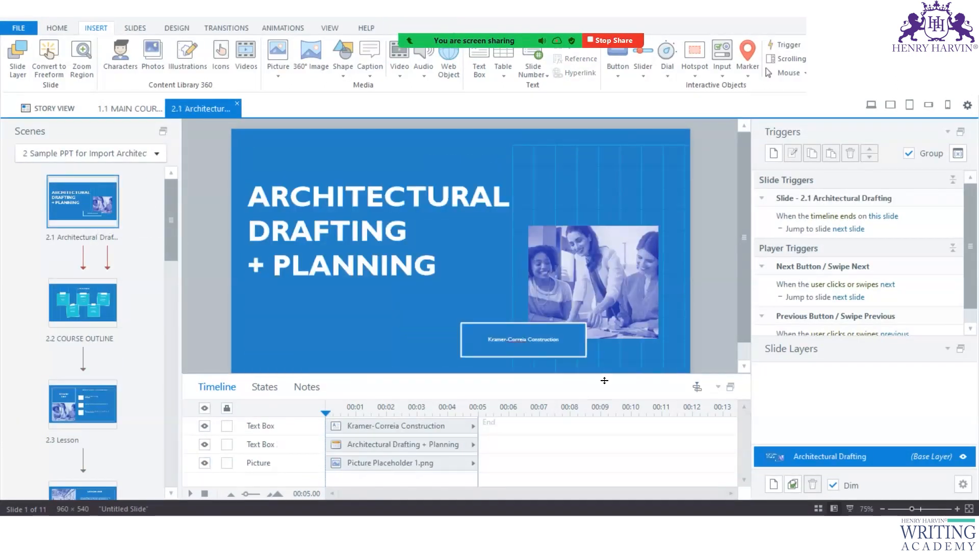
left_click_drag(604, 443, 705, 494)
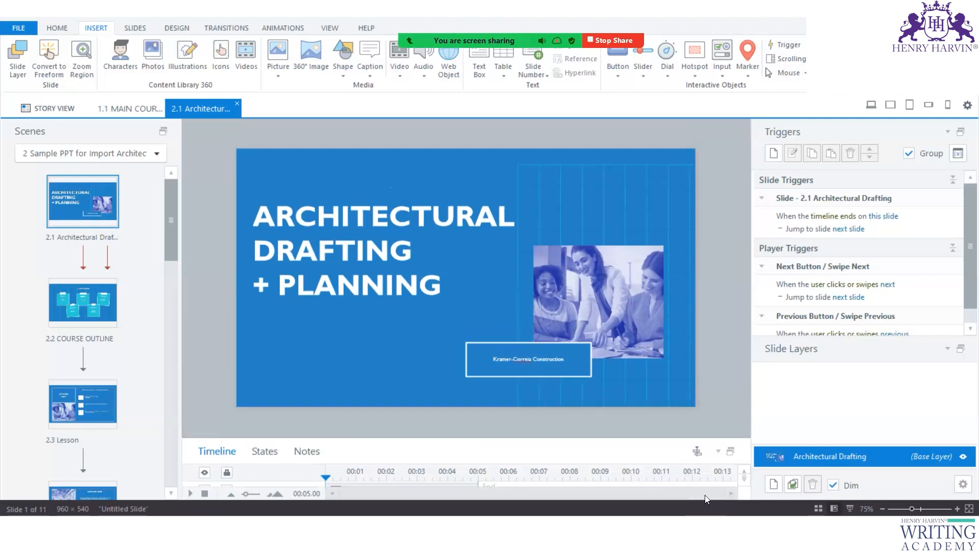
- Review the slides of the template scene and the imported PowerPoint scene side by side in Story View
left_click(54, 108)
scroll(408, 323, "down", 3)
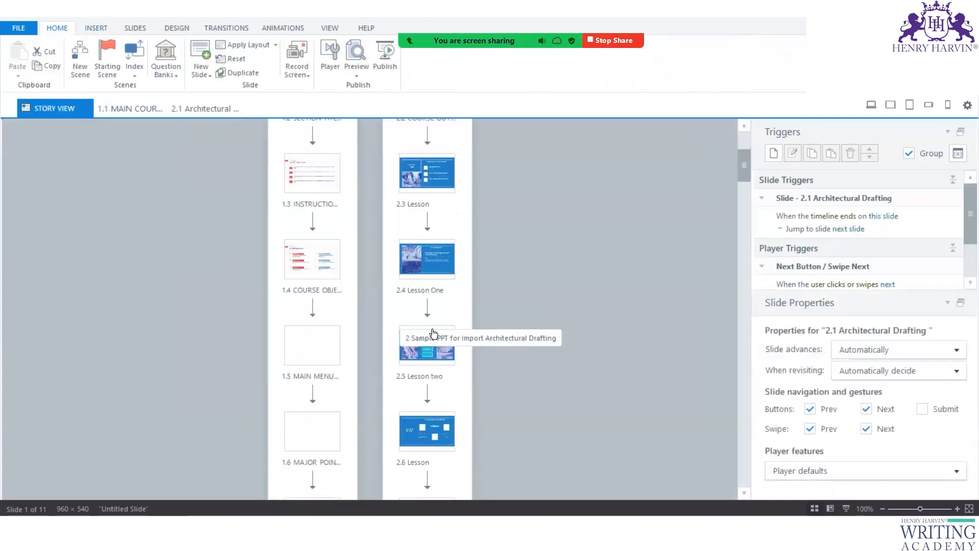
scroll(434, 367, "down", 2)
scroll(458, 327, "down", 5)
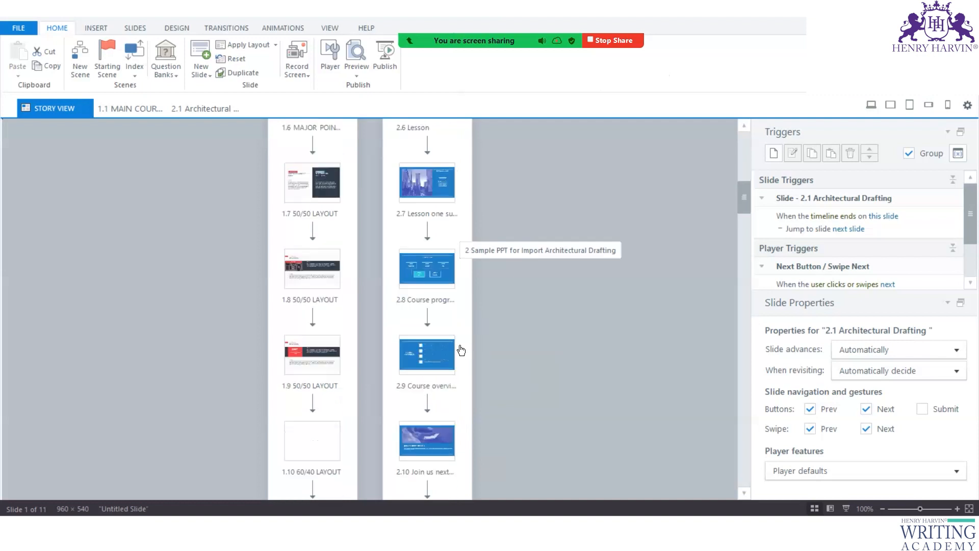
scroll(451, 322, "up", 10)
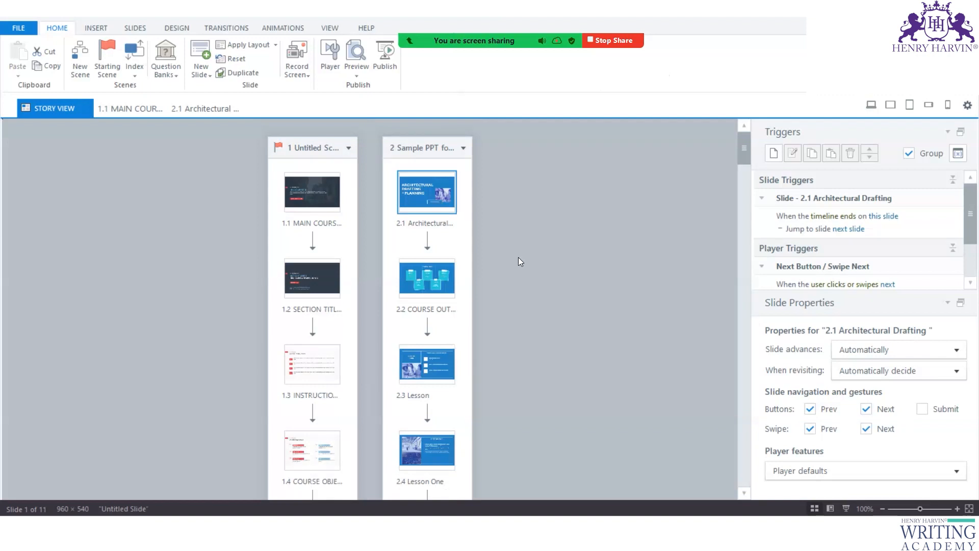
- Open template slide 1.3 INSTRUCTIONS LAYOUT, inspect its body texts and number boxes 01 and 02, and adjust the Timeline's height
left_click(328, 198)
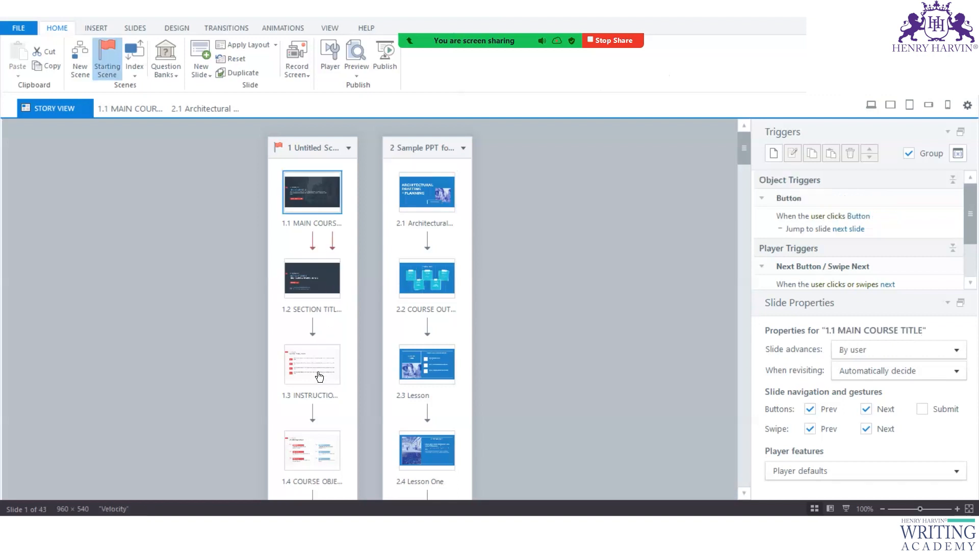
double_click(302, 363)
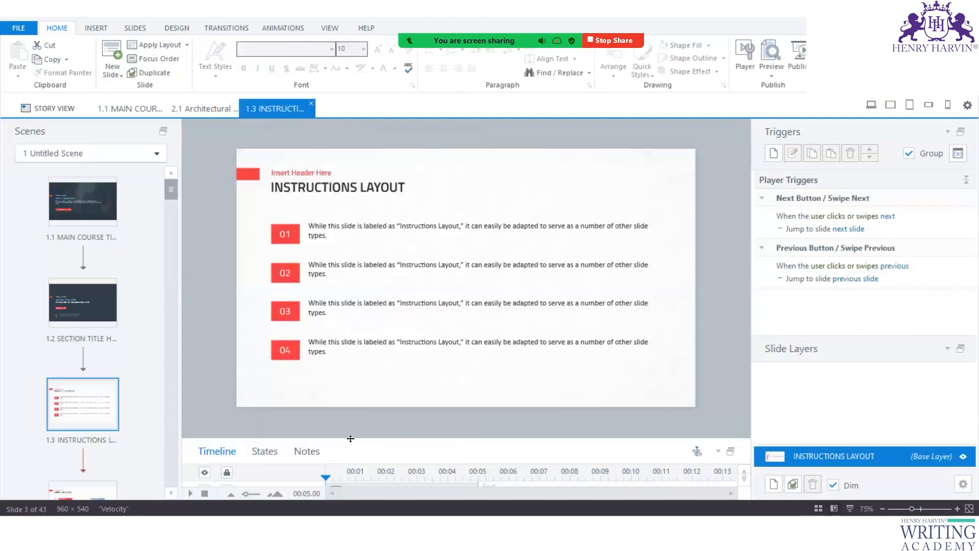
left_click_drag(365, 289, 365, 271)
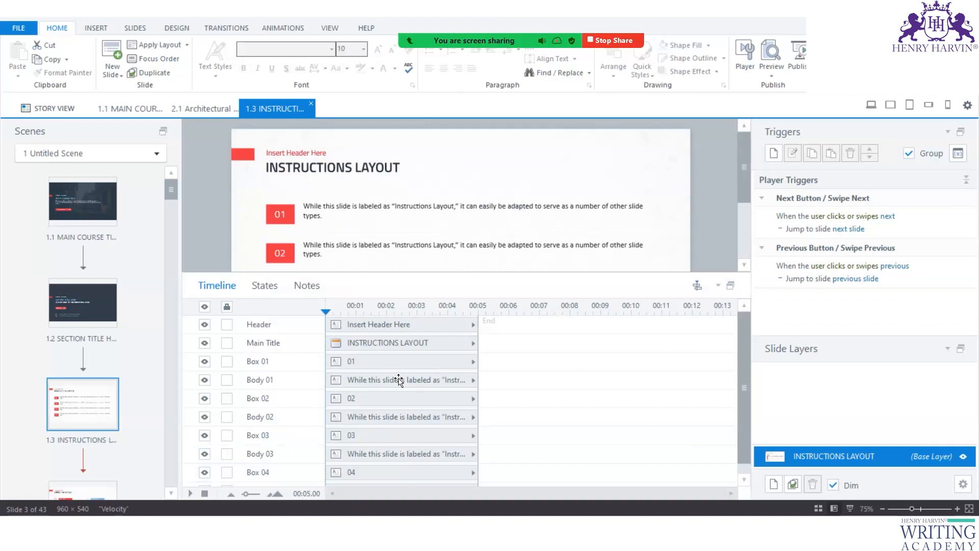
left_click(319, 204)
left_click(308, 250)
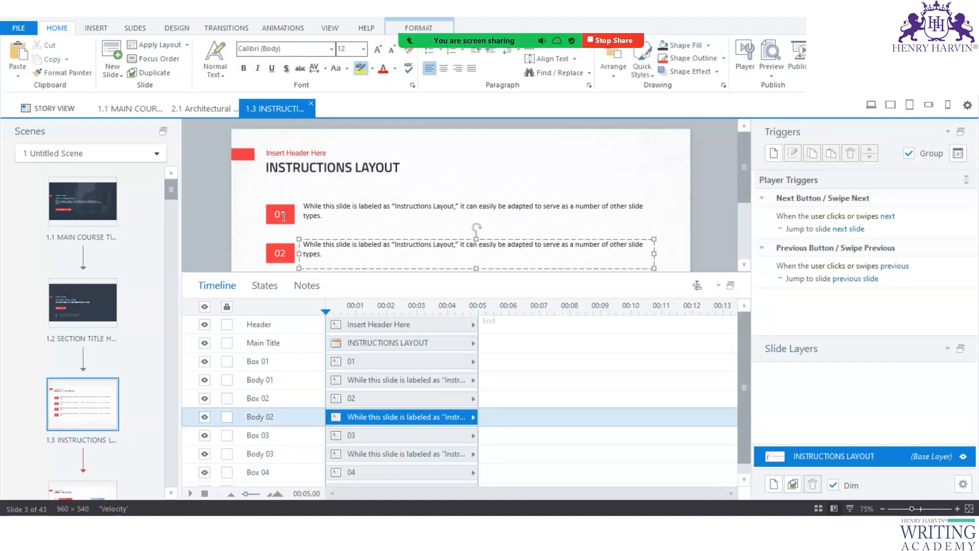
left_click(285, 217)
left_click(288, 253)
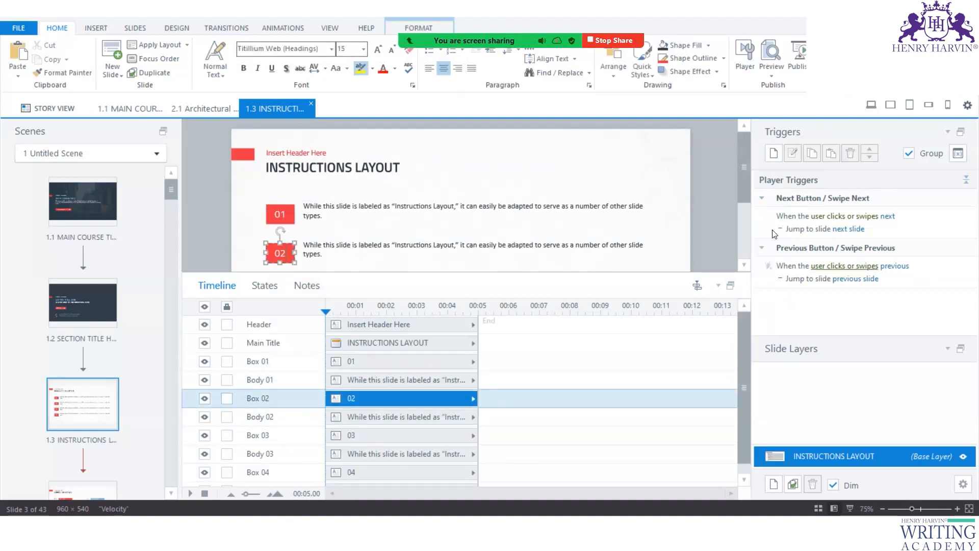
left_click_drag(601, 273, 601, 365)
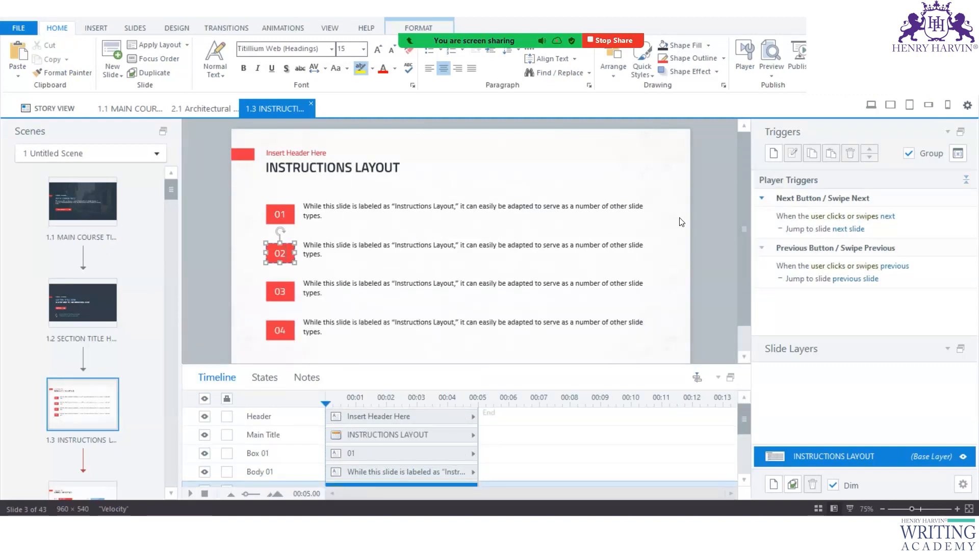
- Return to the imported COURSE OUTLINE slide, select the LESSON 1 text box, and enlarge the Timeline to locate its row
left_click(200, 109)
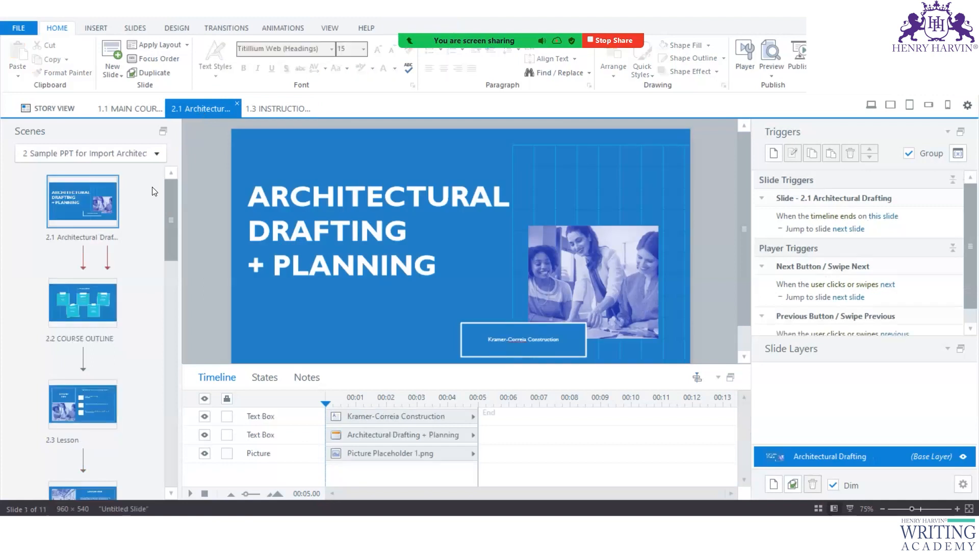
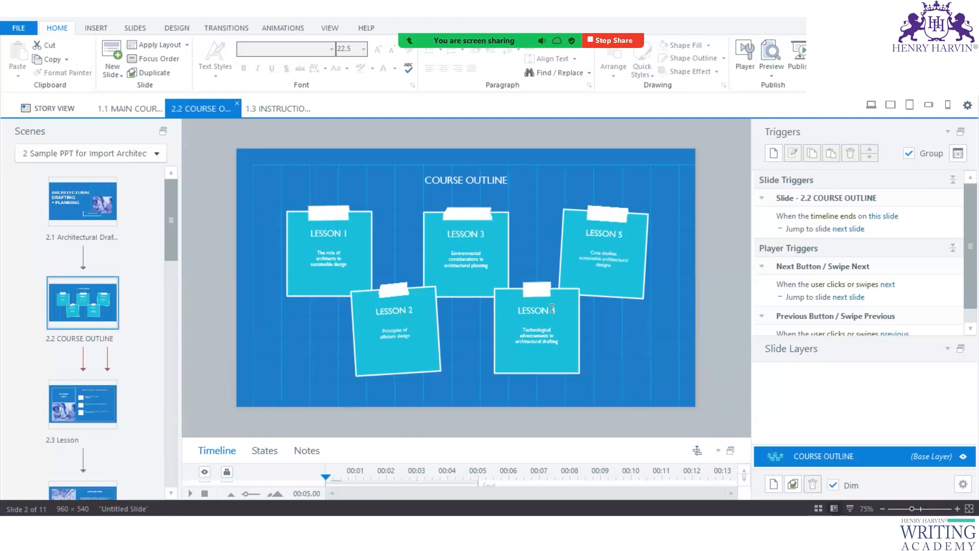
left_click(355, 230)
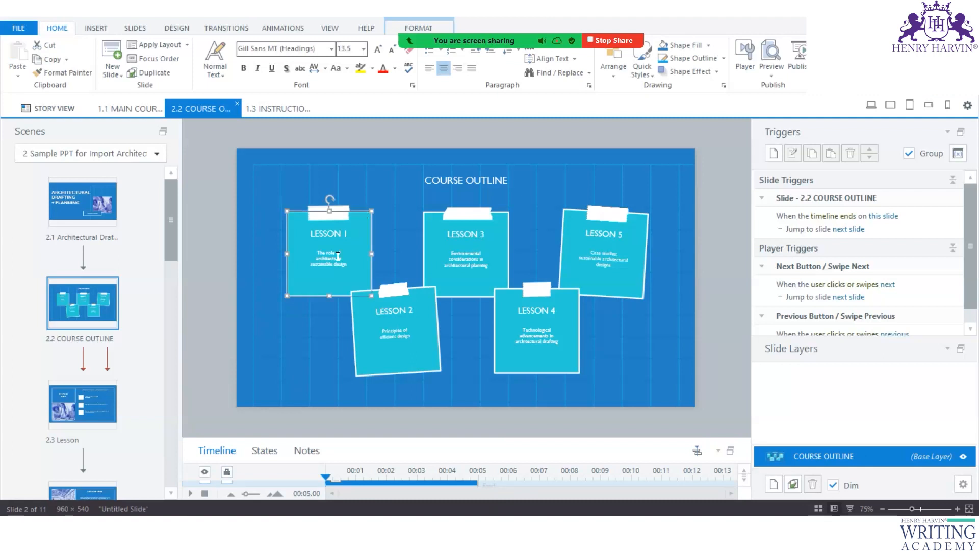
left_click_drag(355, 438, 371, 283)
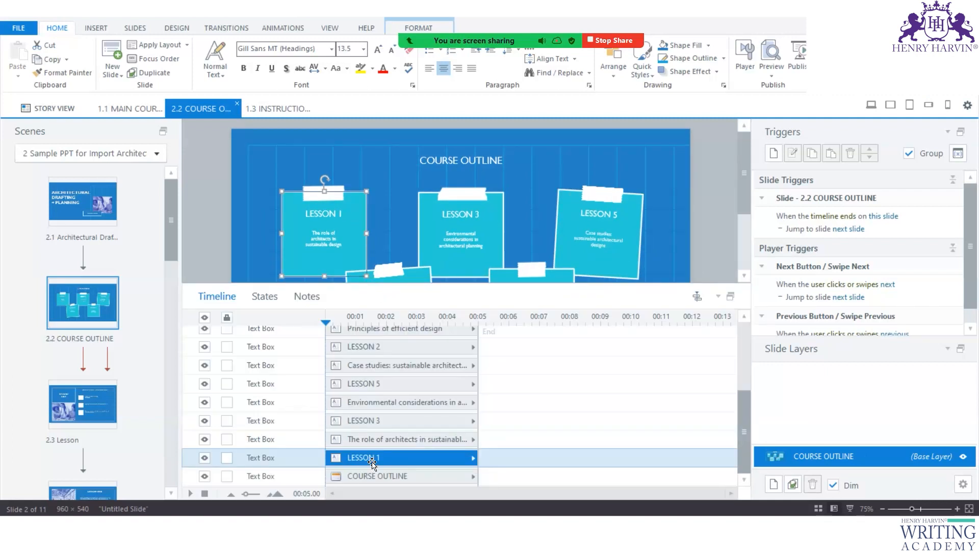
- Rename the LESSON 1 text box on the Timeline as Text Box Lesson 1
double_click(271, 456)
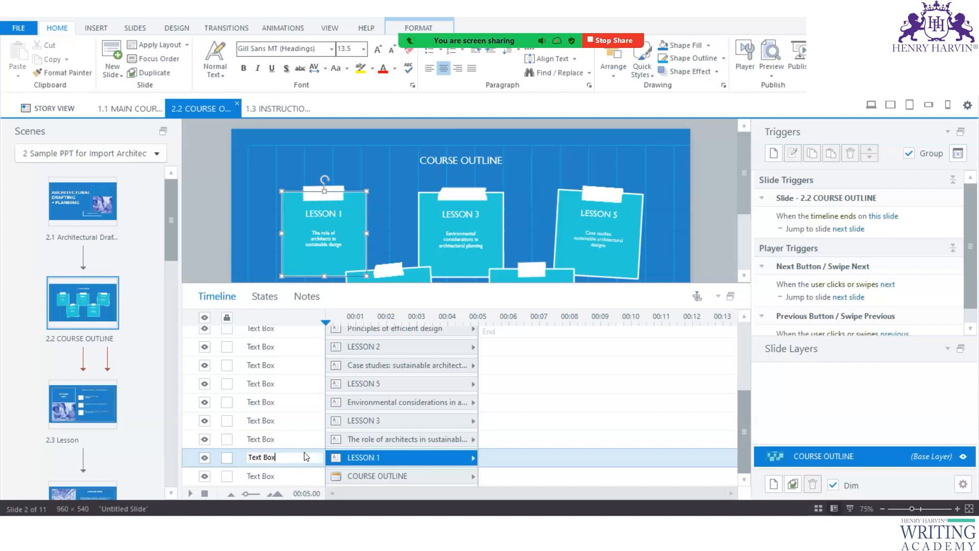
type("Lession")
key("BackSpace")
key("BackSpace")
- Select the LESSON 2 card on the slide and rename its text box as Text Box lesson 2
left_click(451, 238)
left_click(411, 273)
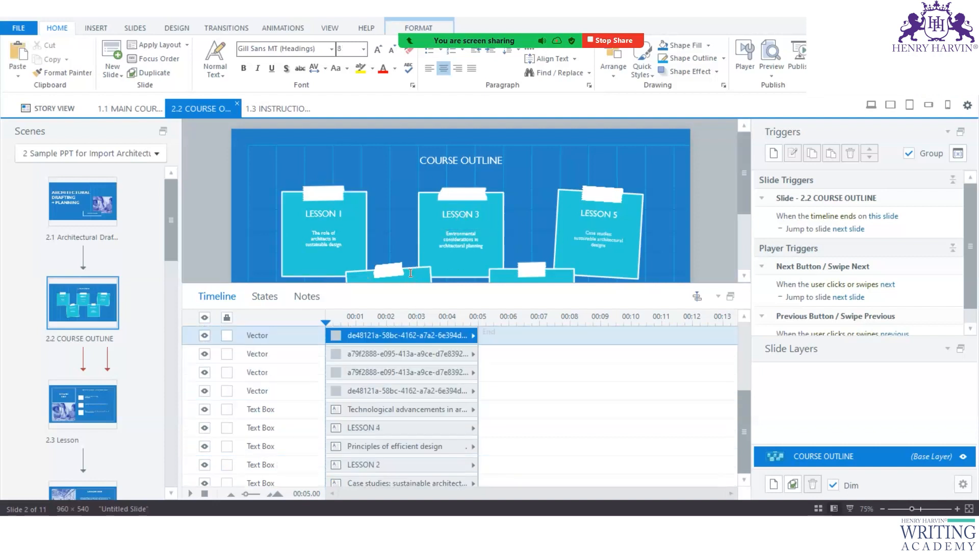
double_click(277, 465)
left_click(301, 465)
type("lesson 2")
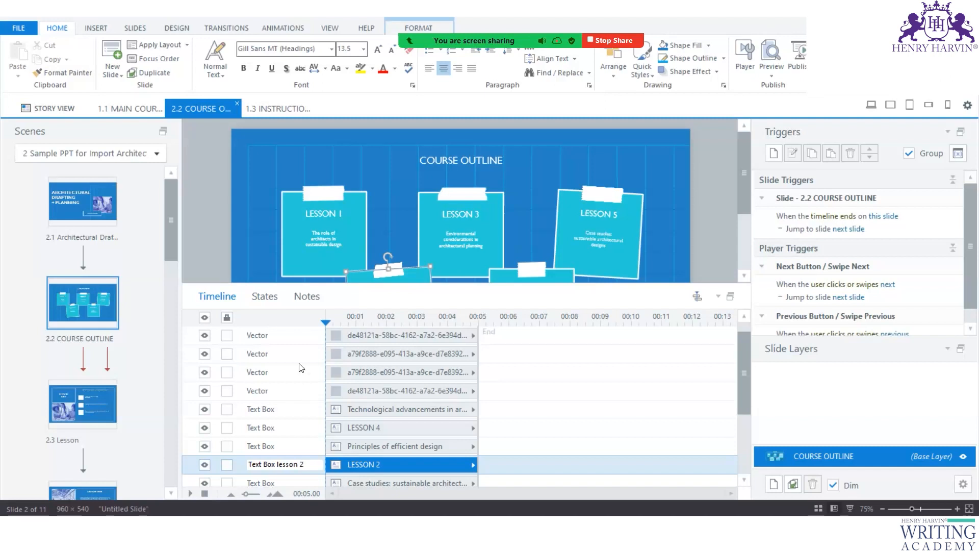
- Enlarge the Timeline to check both renamed text boxes and select Text Box Lesson 1
left_click_drag(251, 284, 251, 220)
scroll(354, 426, "down", 2)
scroll(353, 425, "down", 1)
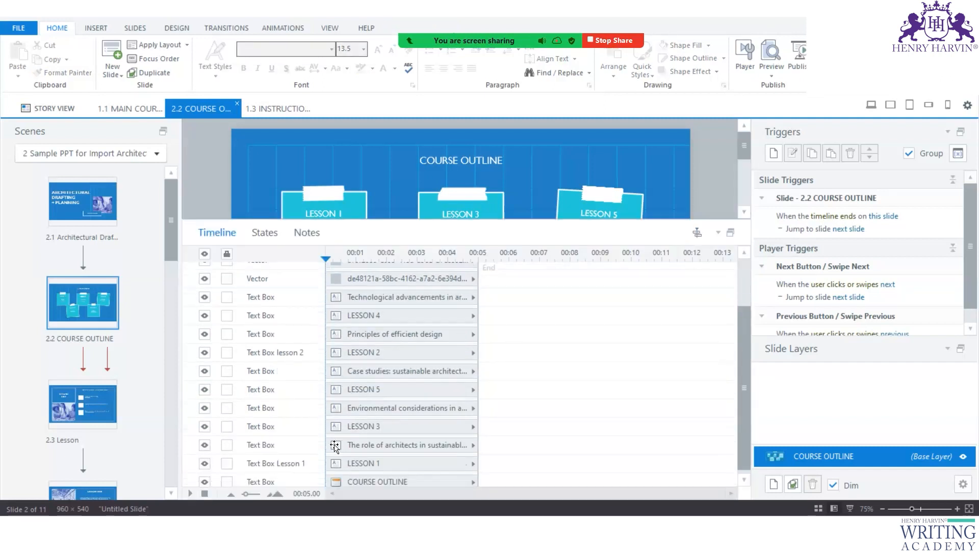
left_click(281, 462)
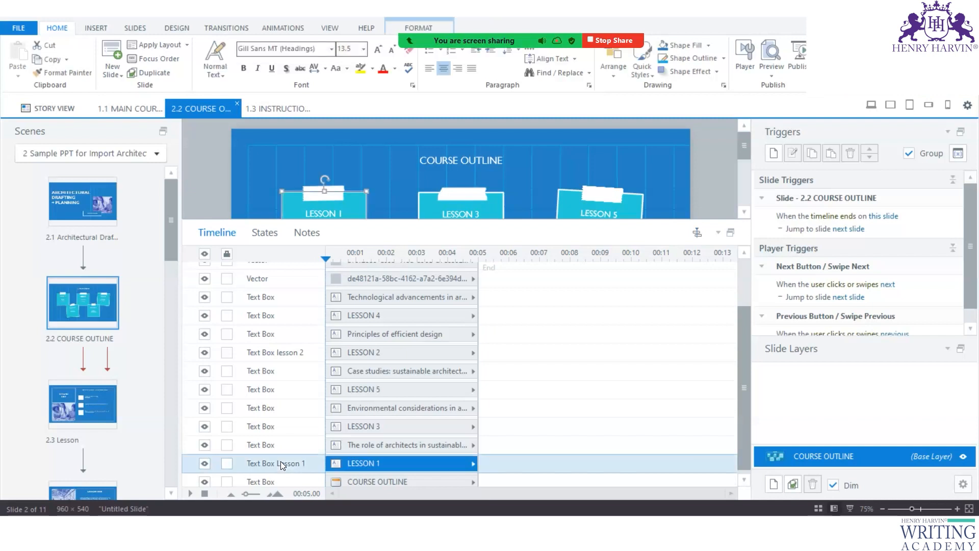
- Open slide 2.4 Lesson One to view it, and return to slide 2.2 COURSE OUTLINE
scroll(98, 263, "down", 4)
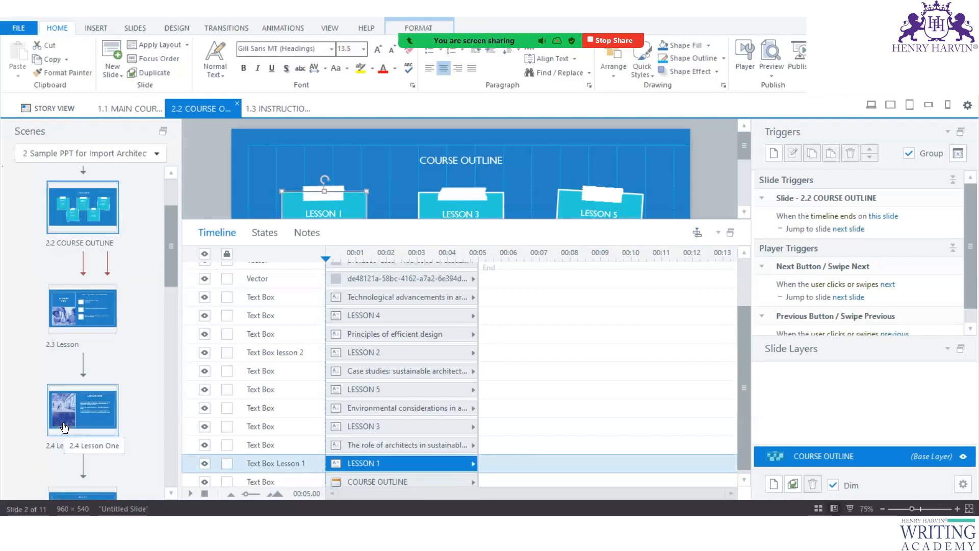
left_click(99, 263)
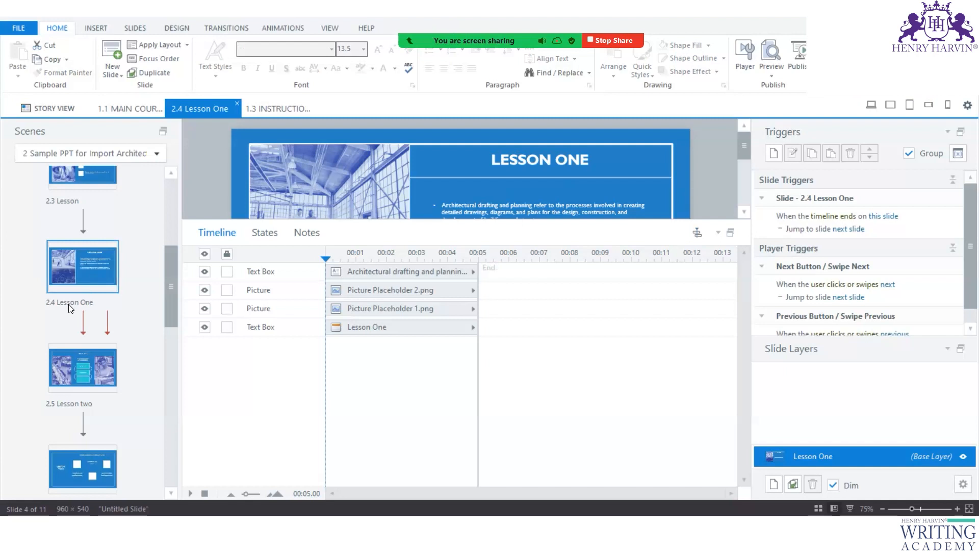
scroll(91, 272, "up", 1)
left_click(92, 273)
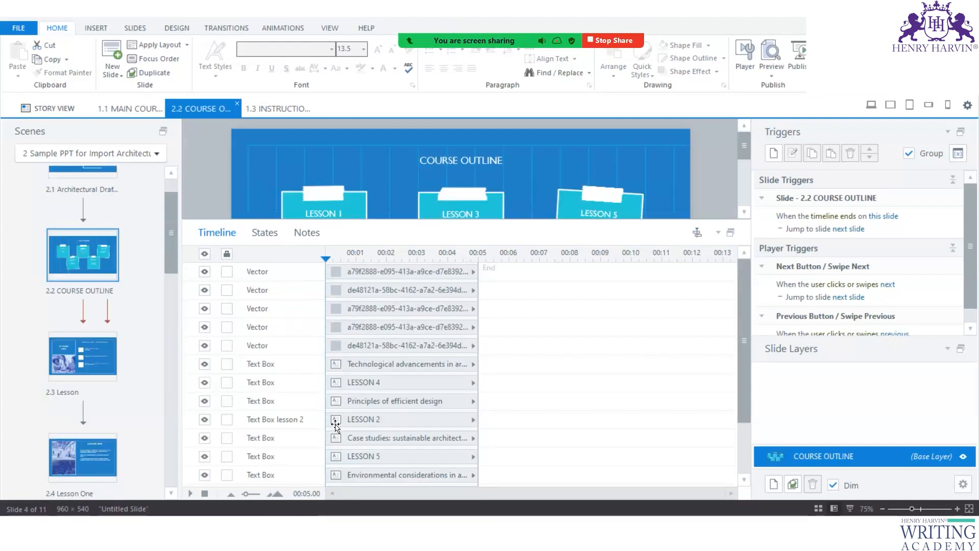
- Select Text Box Lesson 1 in the object list and reduce the Timeline's height to show more of the slide
scroll(306, 446, "down", 3)
scroll(306, 447, "down", 1)
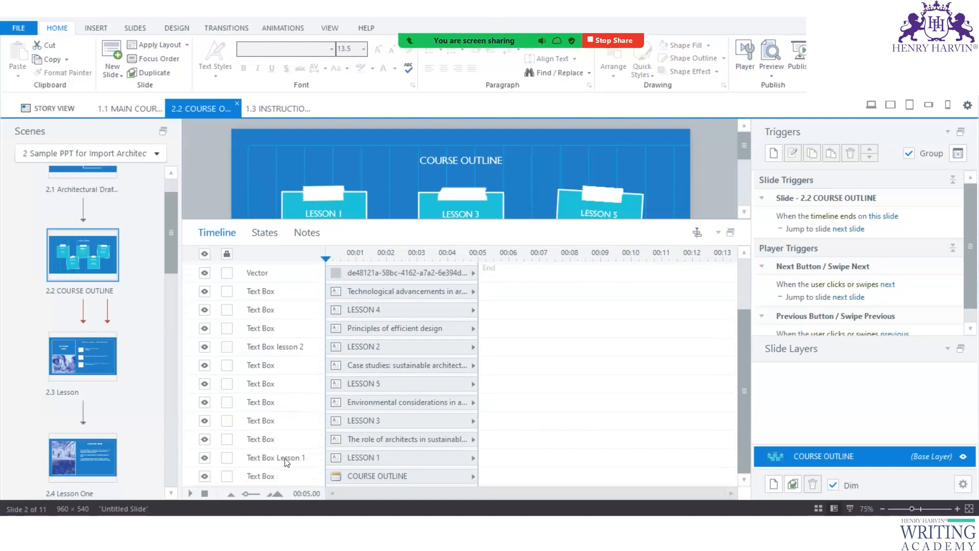
left_click(288, 457)
left_click_drag(353, 221, 353, 290)
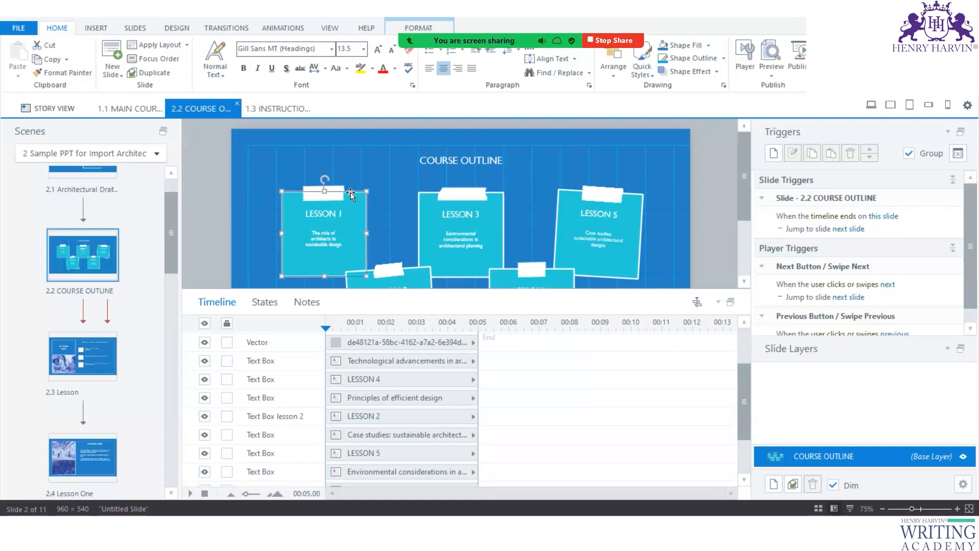
- Add a trigger that jumps to slide 2.4 Lesson One when the user clicks Text Box Lesson 1
left_click(775, 153)
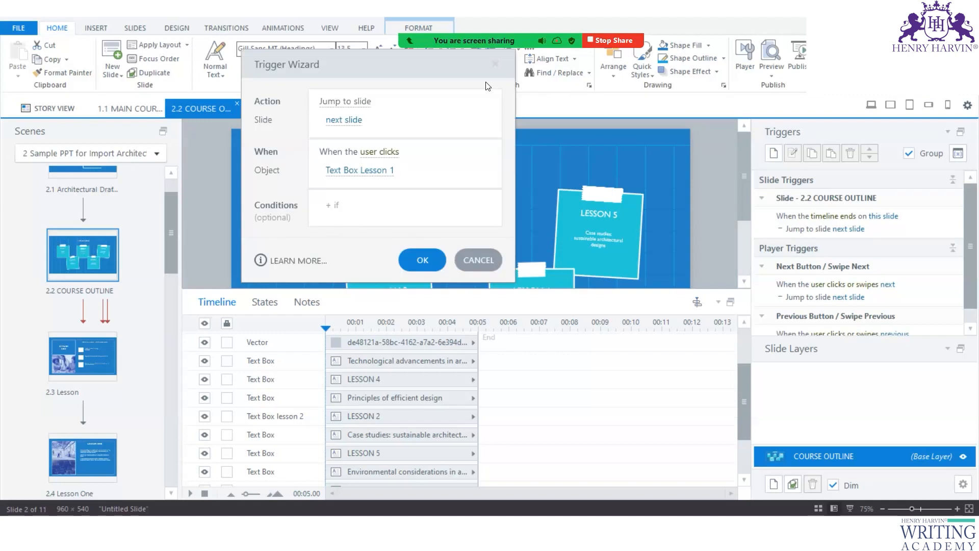
left_click(356, 124)
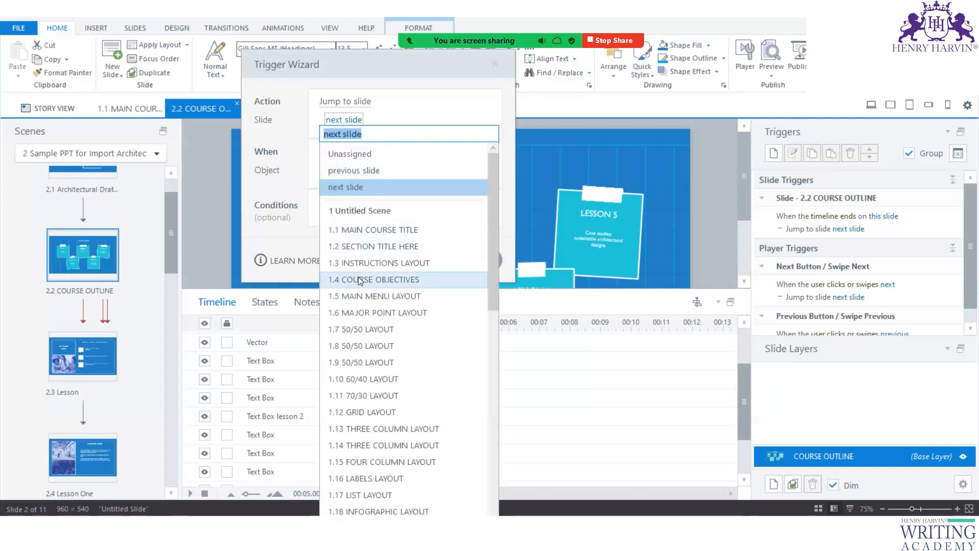
scroll(373, 464, "down", 4)
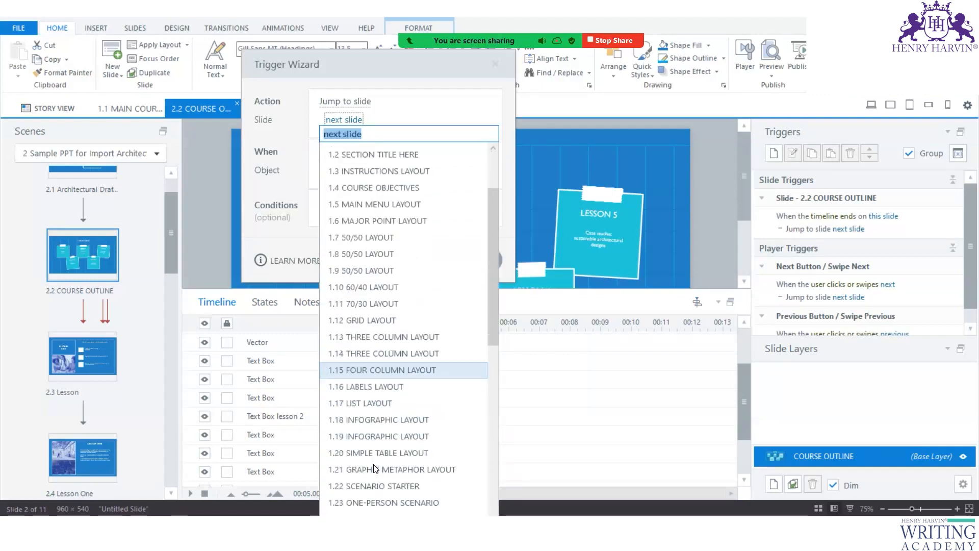
scroll(384, 448, "down", 6)
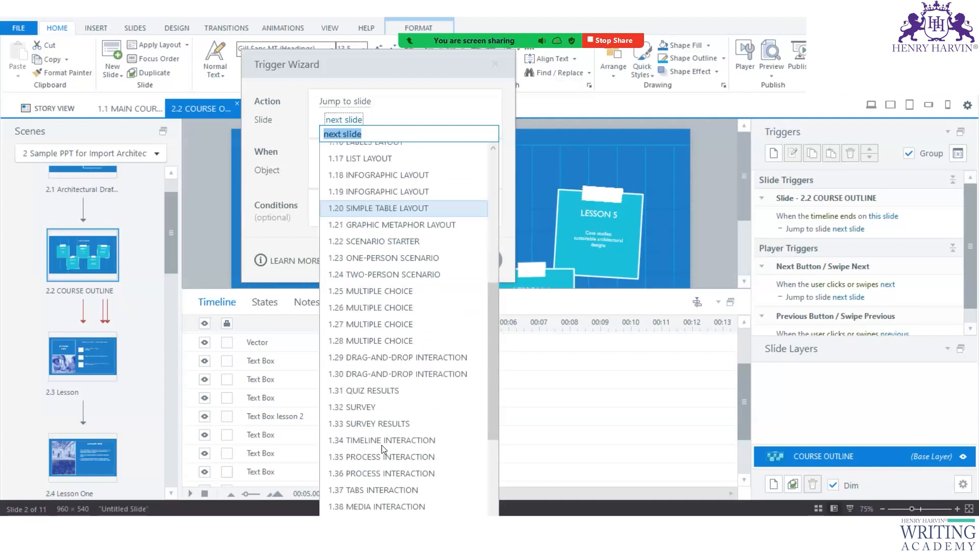
scroll(383, 448, "down", 1)
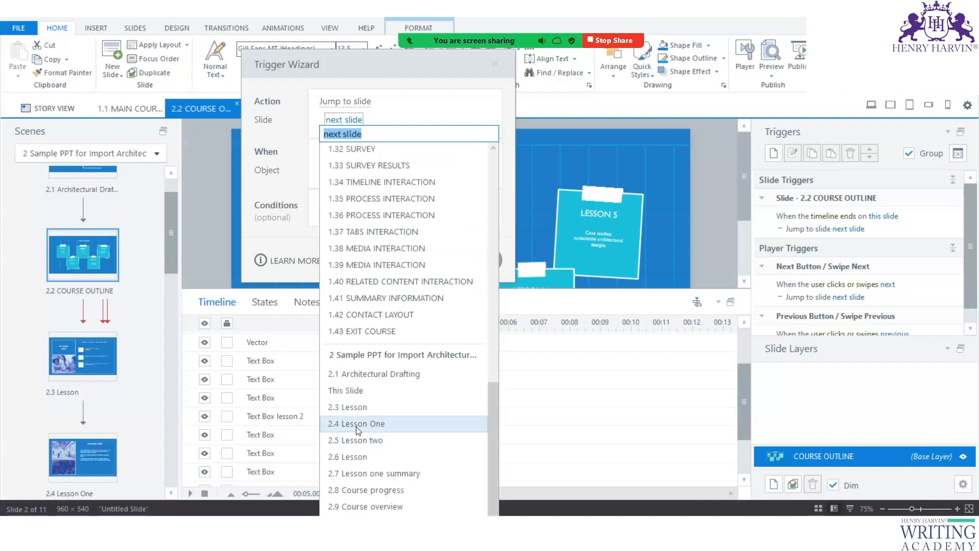
left_click(357, 430)
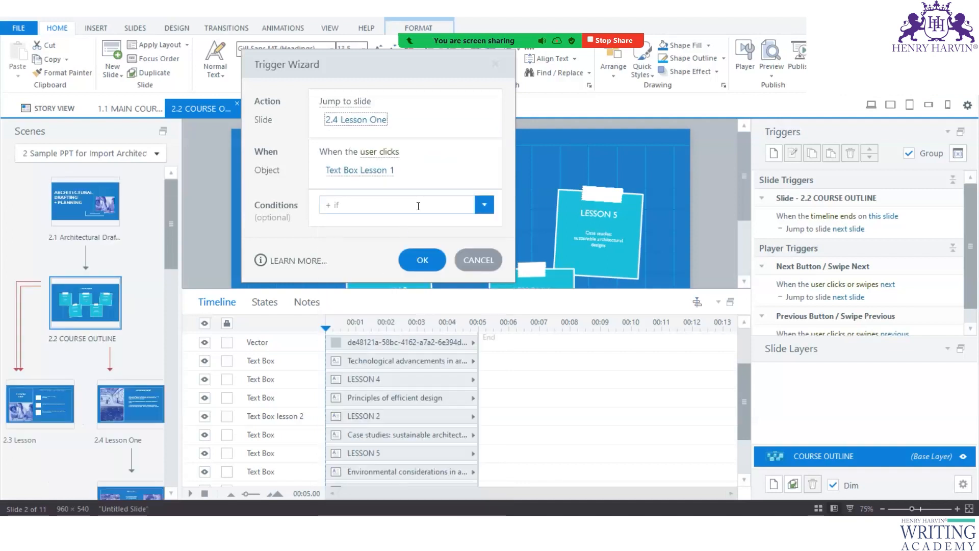
left_click(387, 173)
left_click(358, 430)
left_click(385, 173)
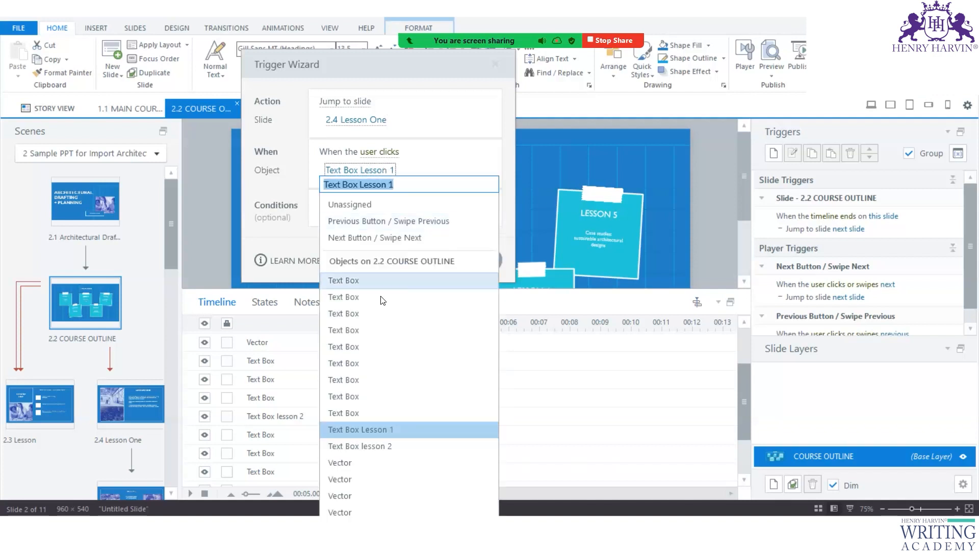
left_click(382, 431)
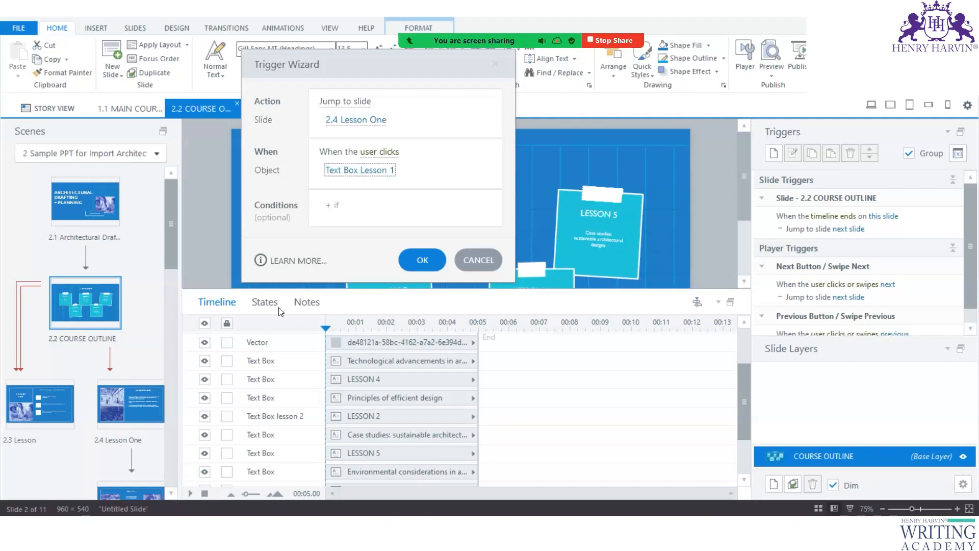
left_click(415, 260)
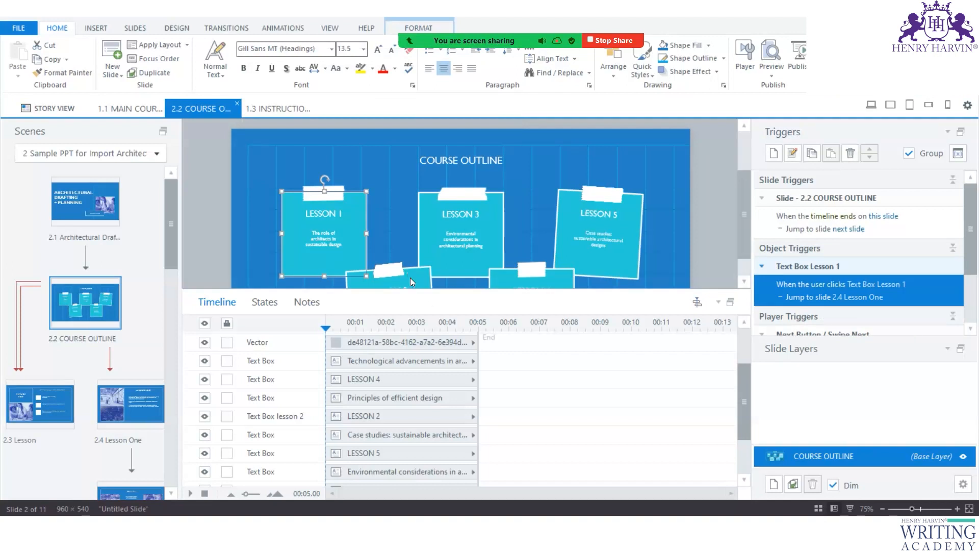
- Select the LESSON 2 card on the slide to identify its row on the Timeline
scroll(410, 225, "down", 3)
left_click(411, 166)
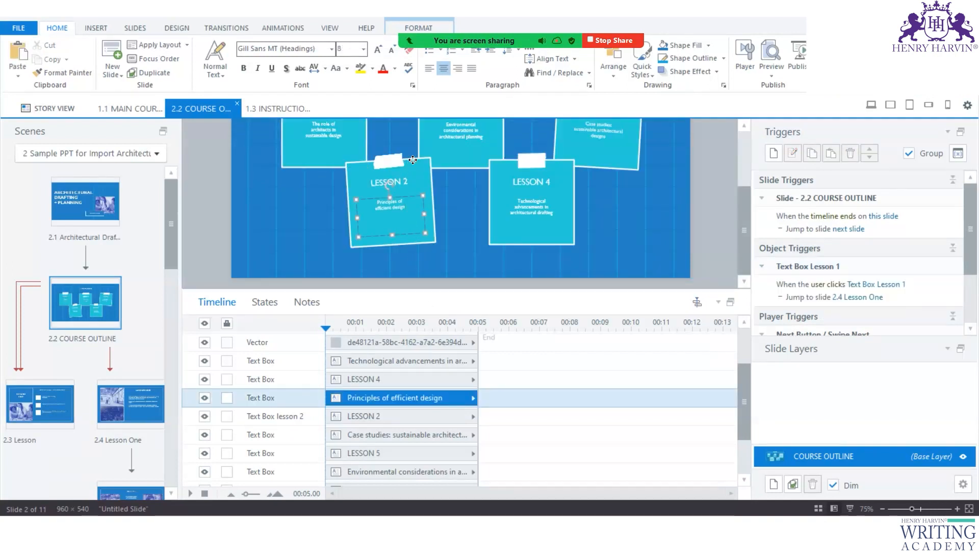
left_click(412, 159)
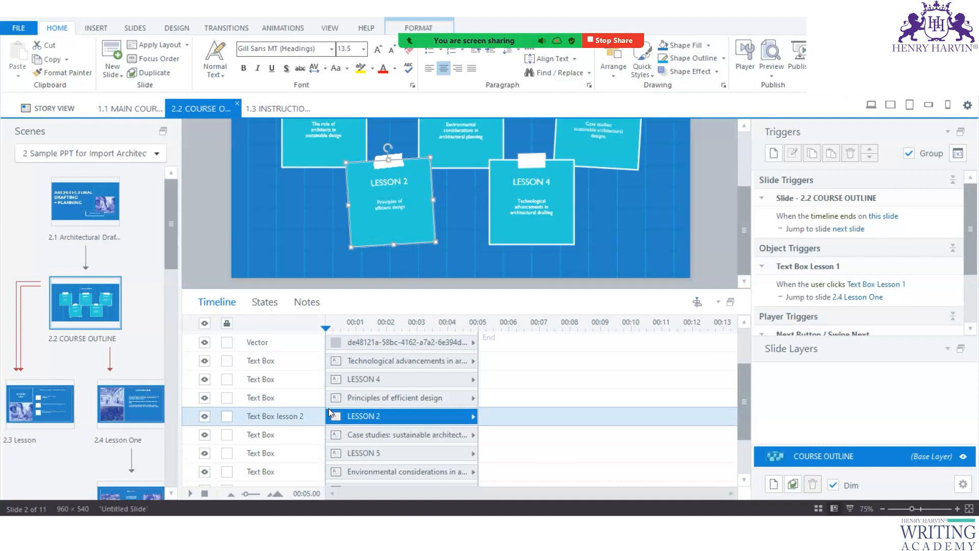
- Open slide 2.6 Lesson to examine its content, and return to slide 2.2 COURSE OUTLINE
scroll(127, 397, "down", 5)
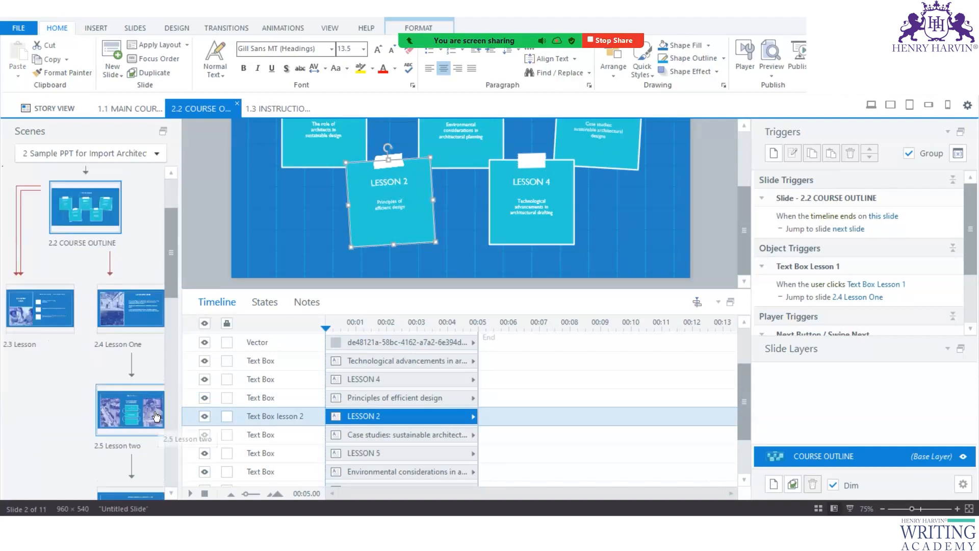
left_click(129, 375)
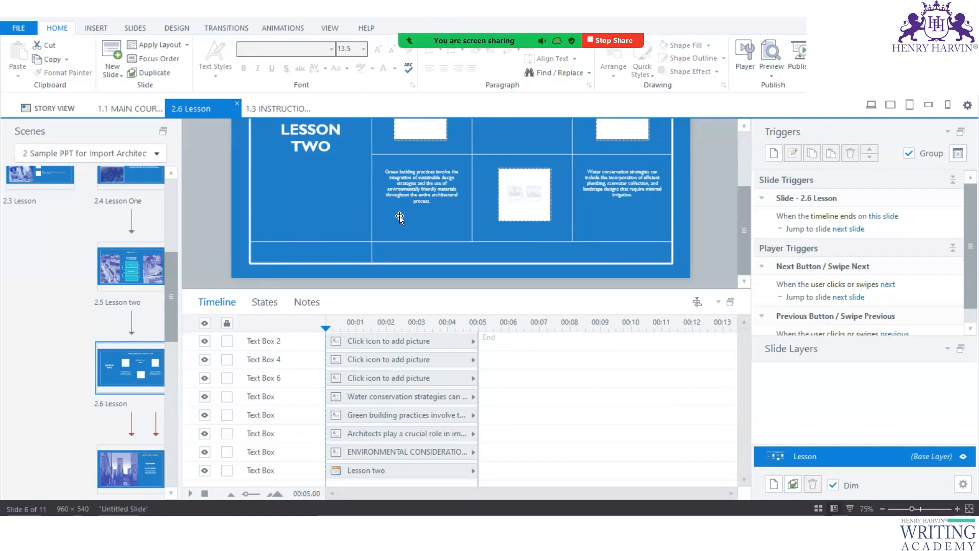
scroll(399, 216, "up", 3)
scroll(138, 239, "up", 3)
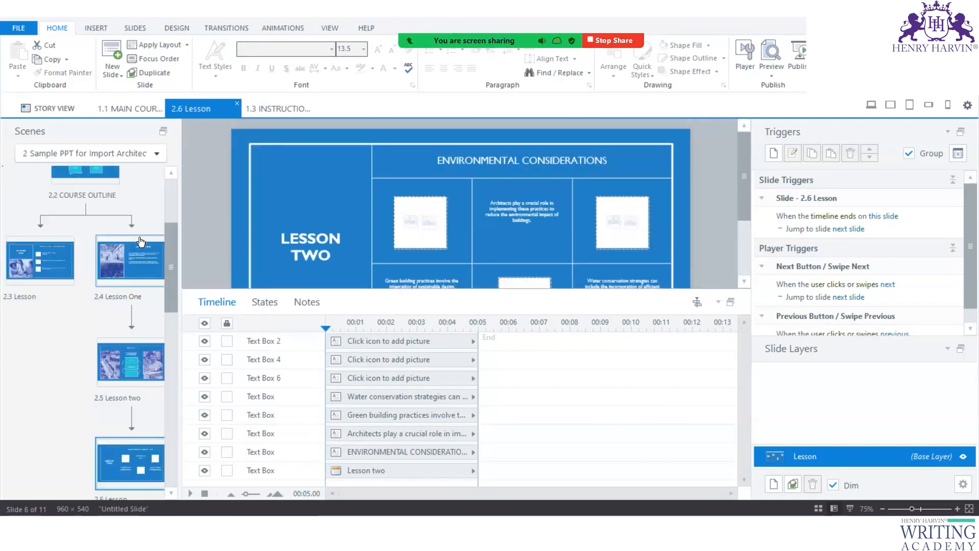
scroll(94, 205, "up", 2)
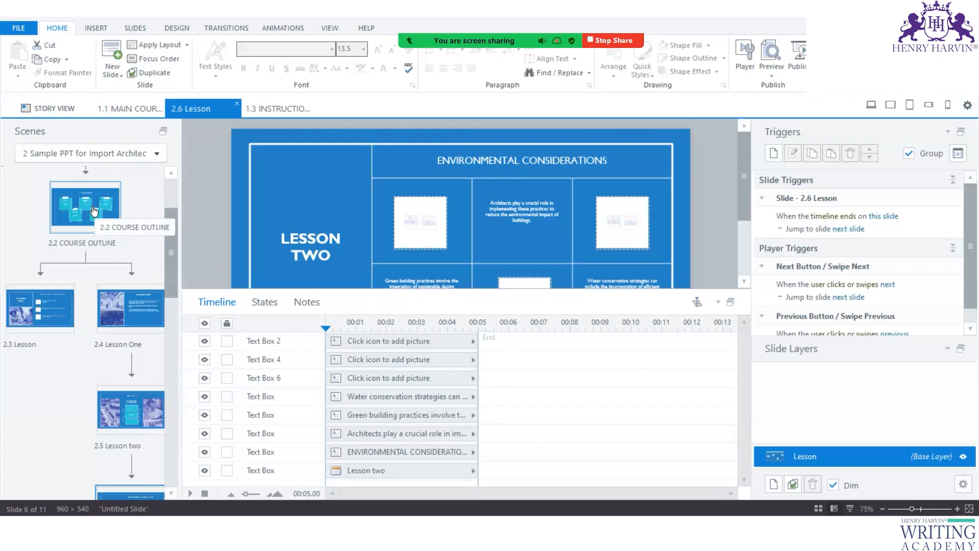
double_click(94, 206)
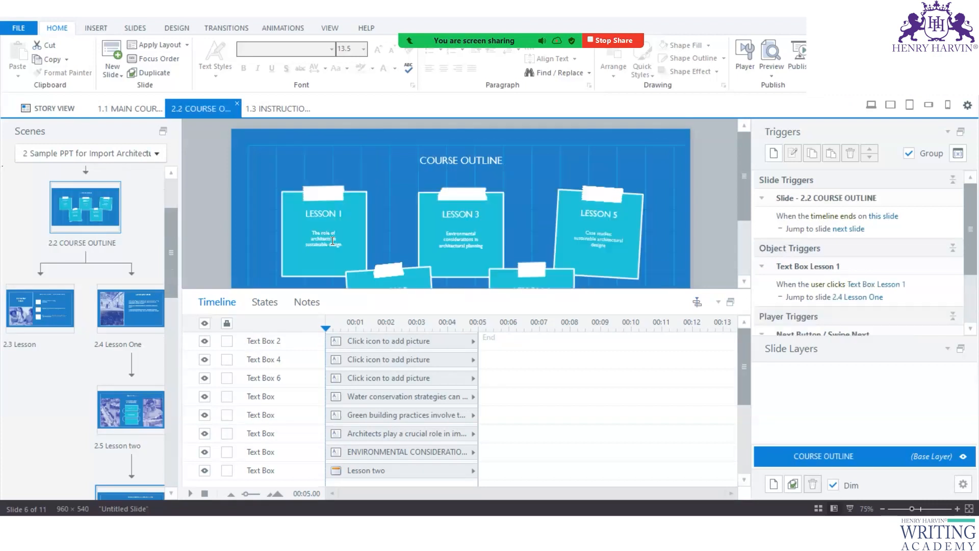
- Add a trigger to the LESSON 2 card that jumps to slide 2.5 Lesson two when the user clicks Text Box lesson 2
left_click(408, 272)
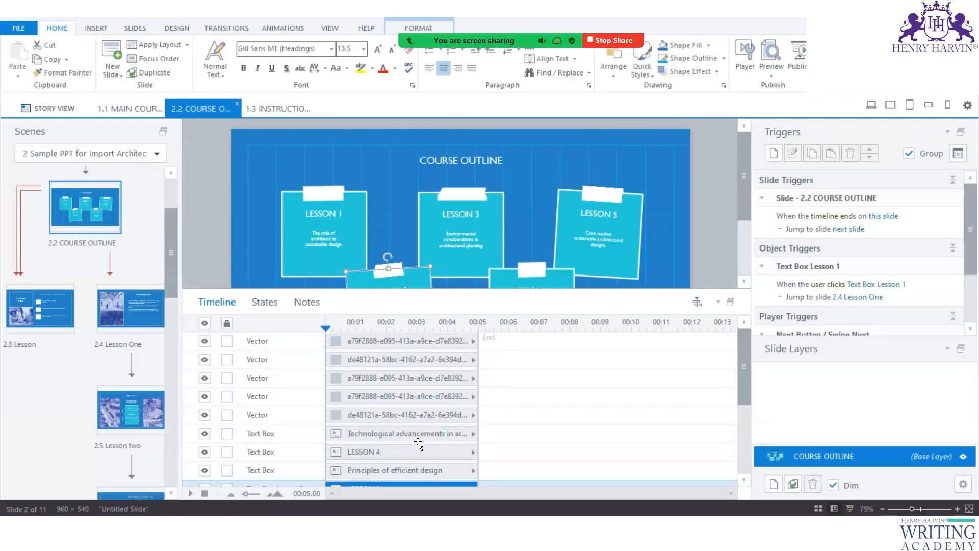
scroll(413, 443, "down", 3)
left_click(774, 153)
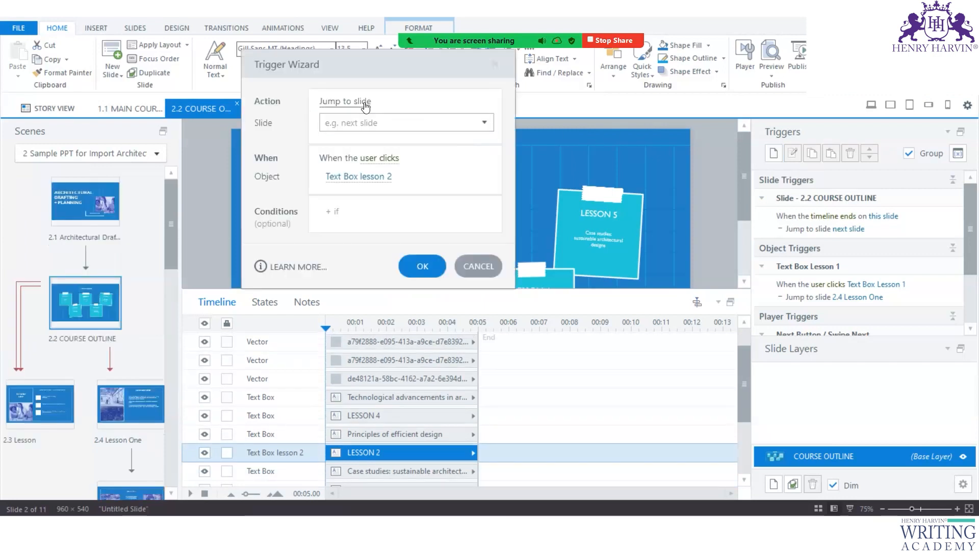
left_click(481, 121)
scroll(386, 451, "down", 7)
scroll(386, 449, "down", 4)
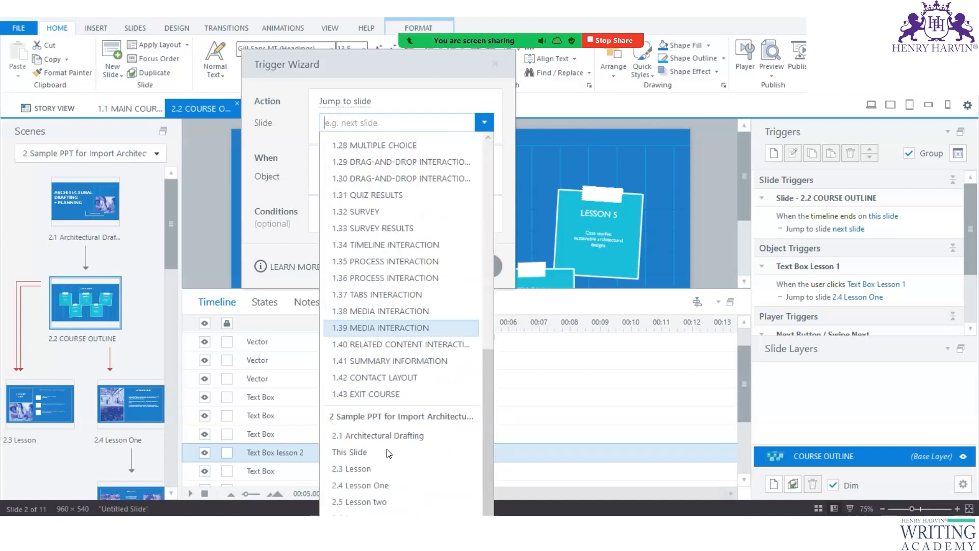
scroll(389, 453, "down", 1)
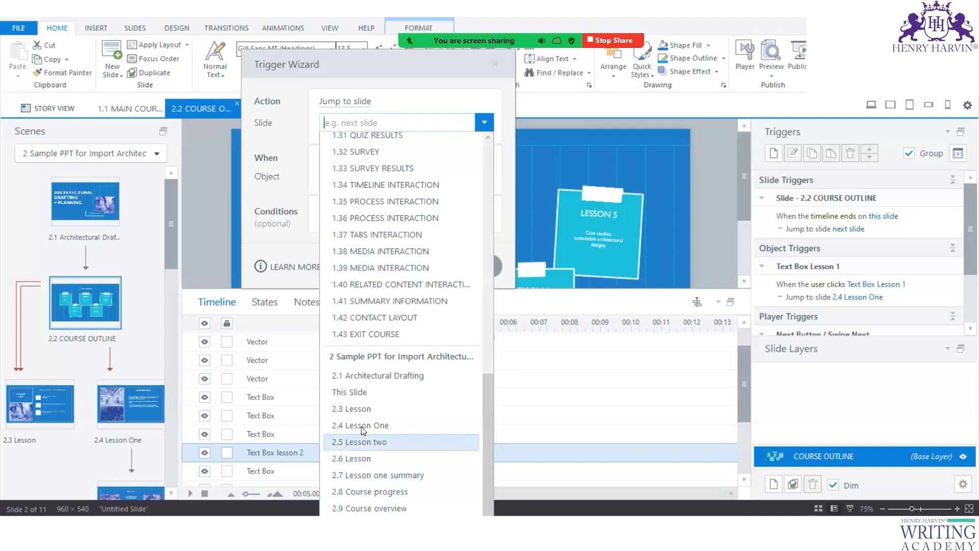
left_click(361, 441)
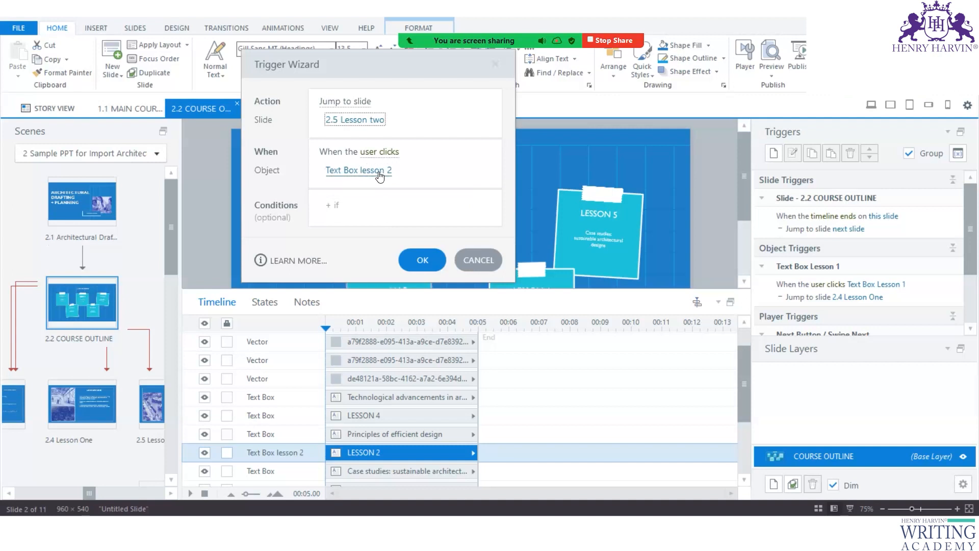
left_click(370, 445)
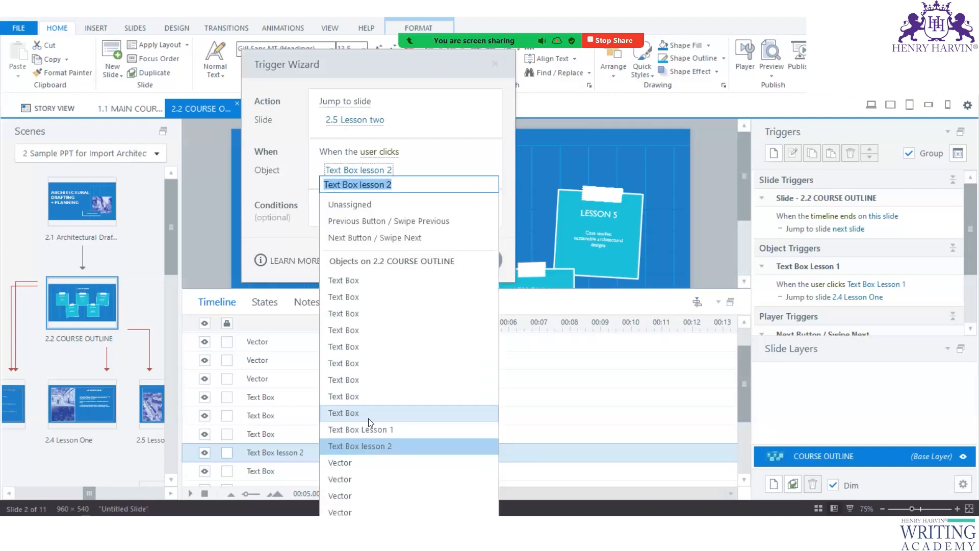
left_click(417, 261)
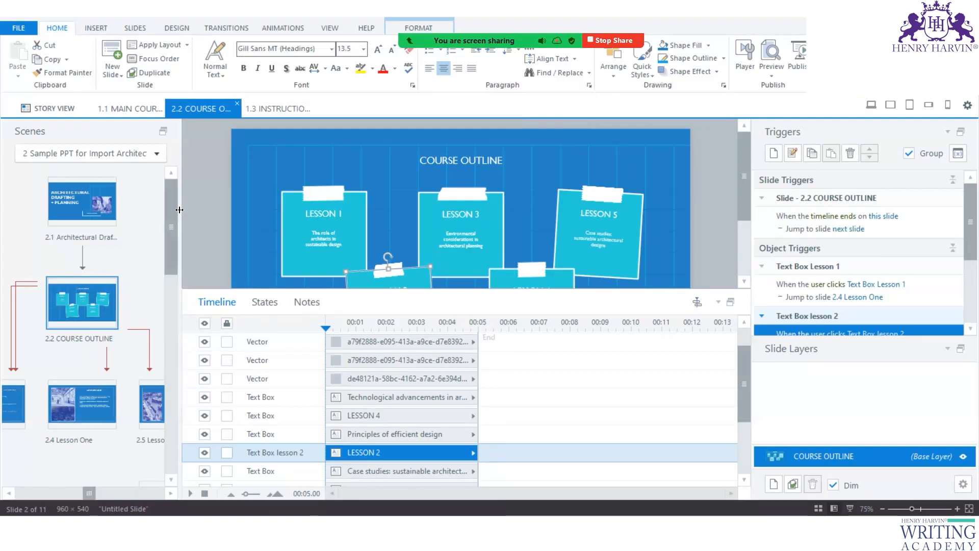
- Widen the Scenes overview to show the branched slide flow, and open slide 2.5 Lesson two
left_click_drag(179, 210, 189, 290)
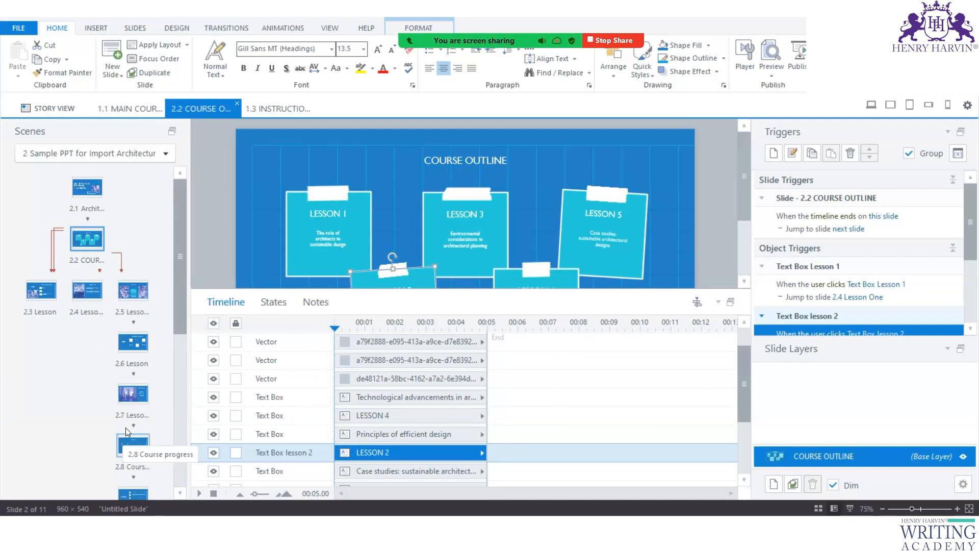
left_click(135, 296)
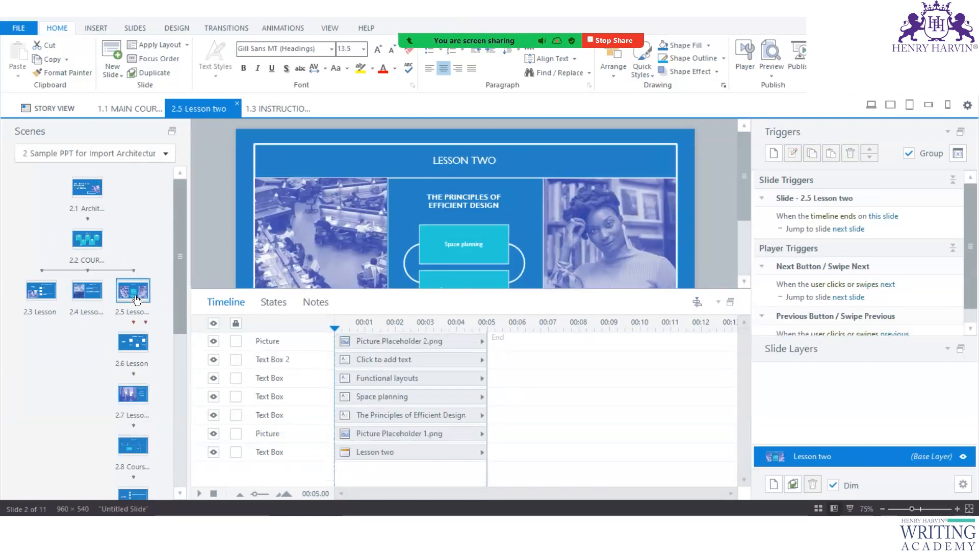
- Change the side heading on slide 2.6 Lesson to LESSON THREE
left_click(129, 347)
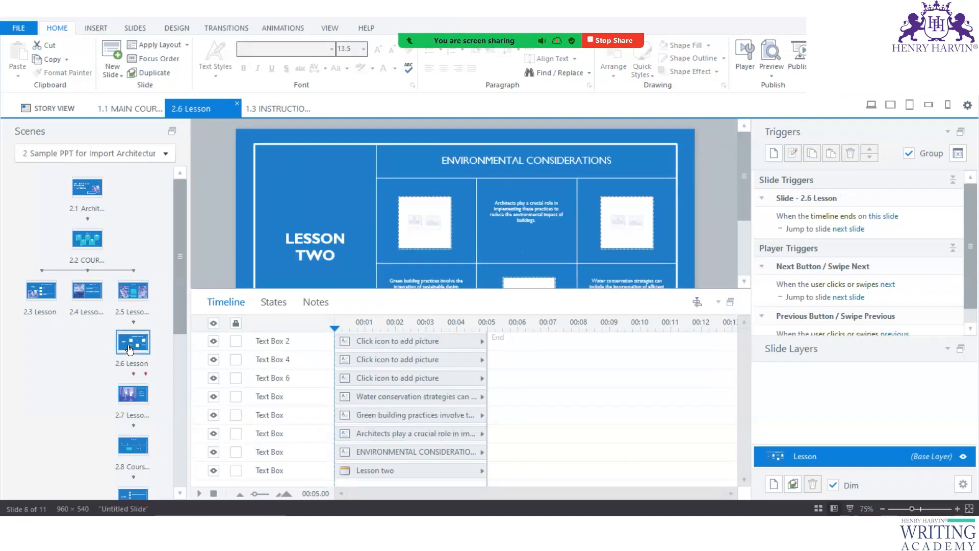
left_click(311, 257)
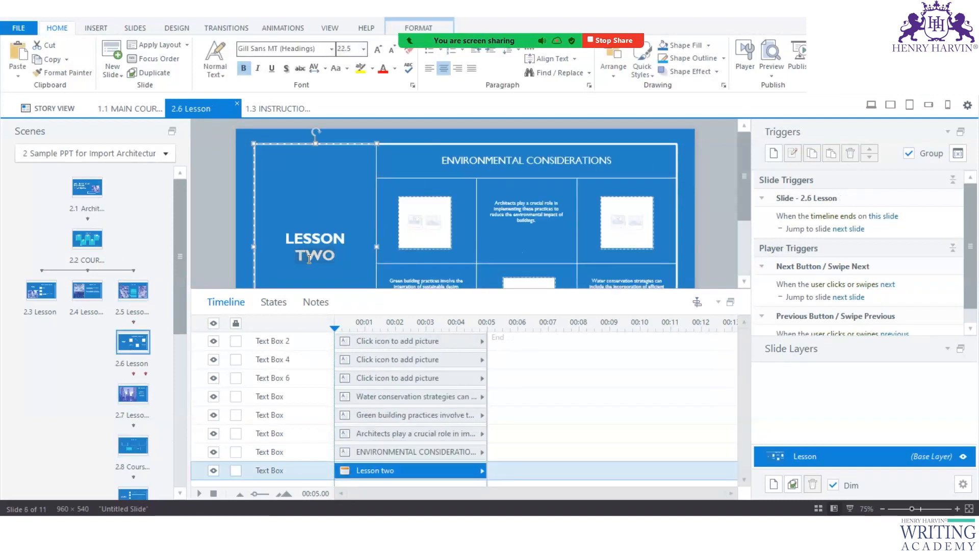
type("three")
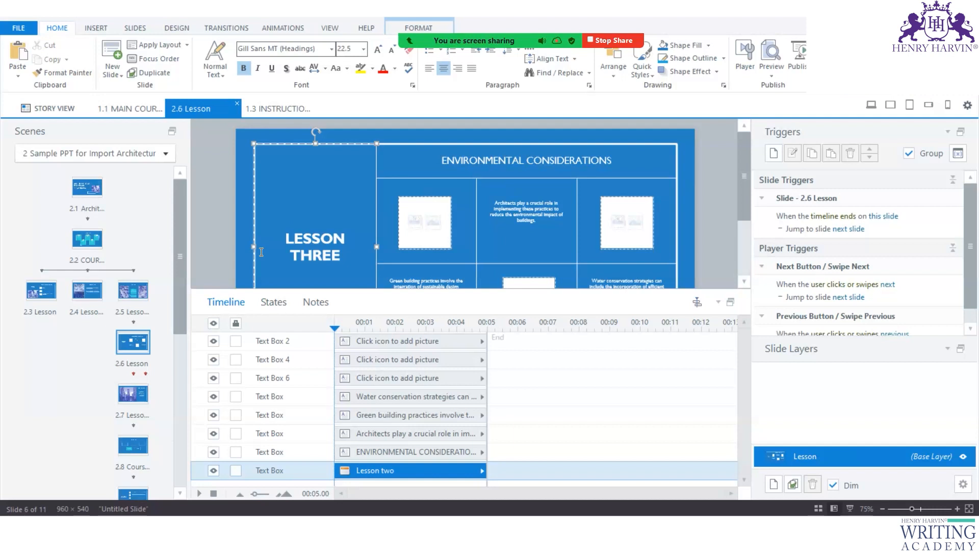
left_click(141, 351)
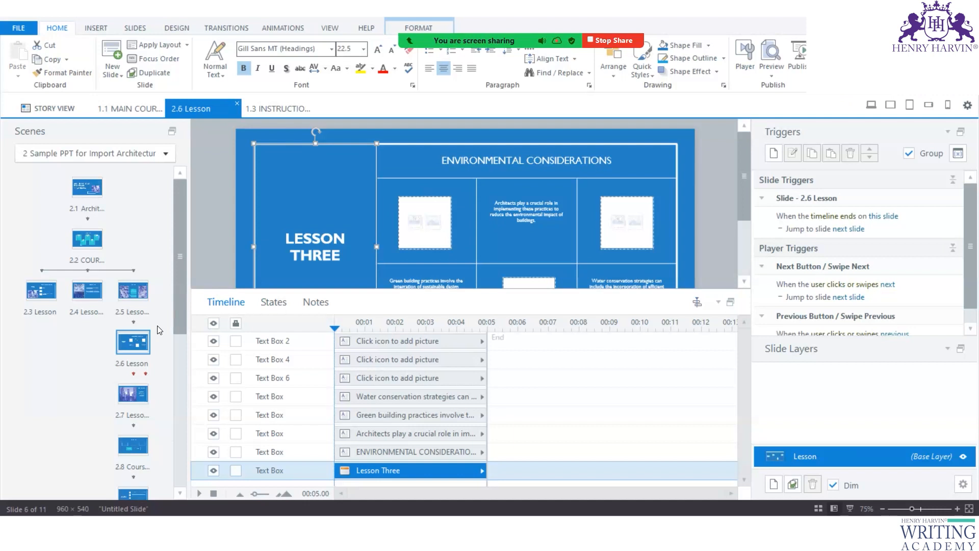
- Copy the Text Box Lesson 1 trigger on slide 2.2 COURSE OUTLINE and paste it onto the LESSON 3 card
left_click(87, 239)
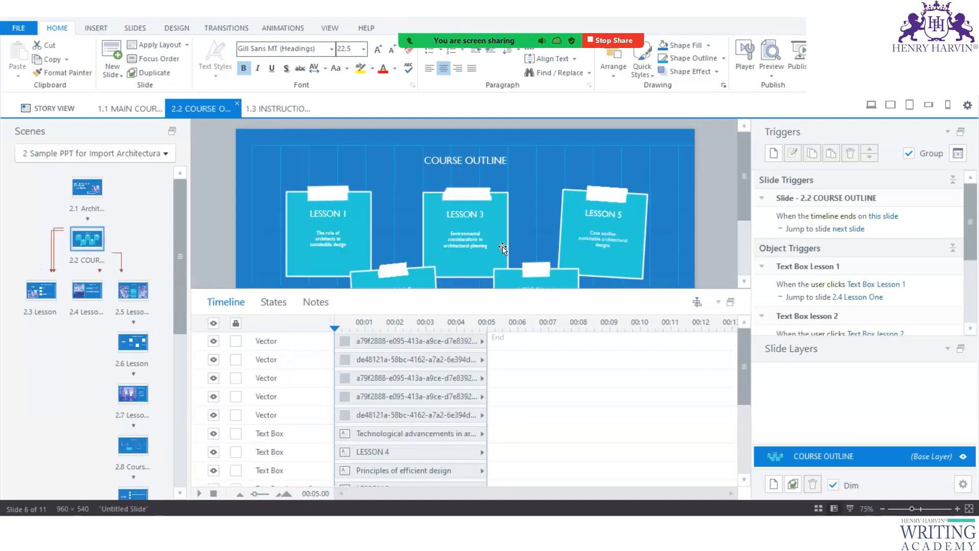
left_click(501, 196)
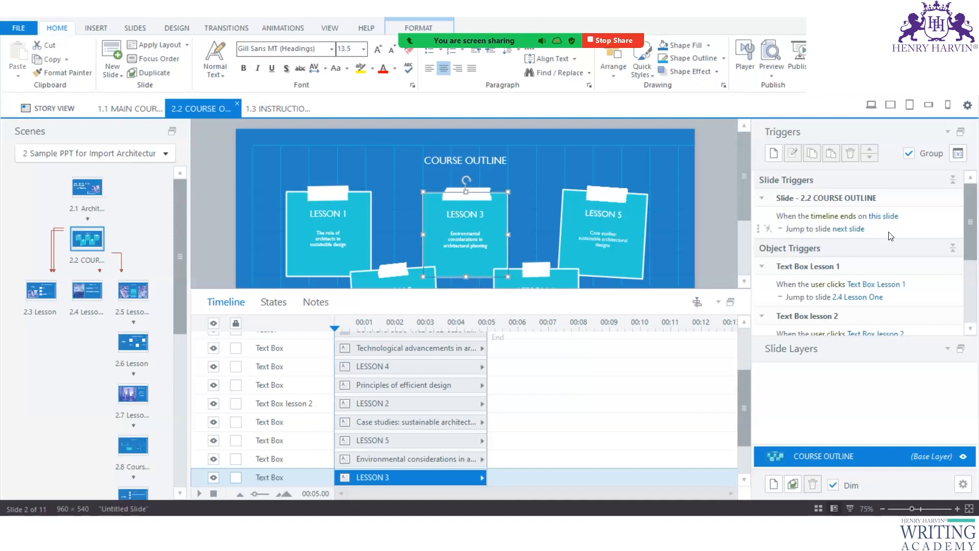
scroll(891, 236, "down", 3)
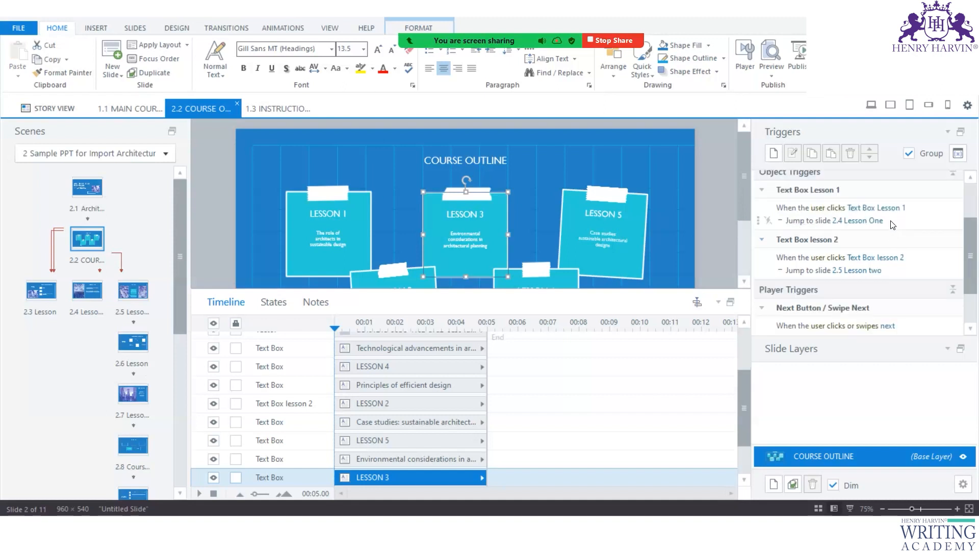
left_click(919, 219)
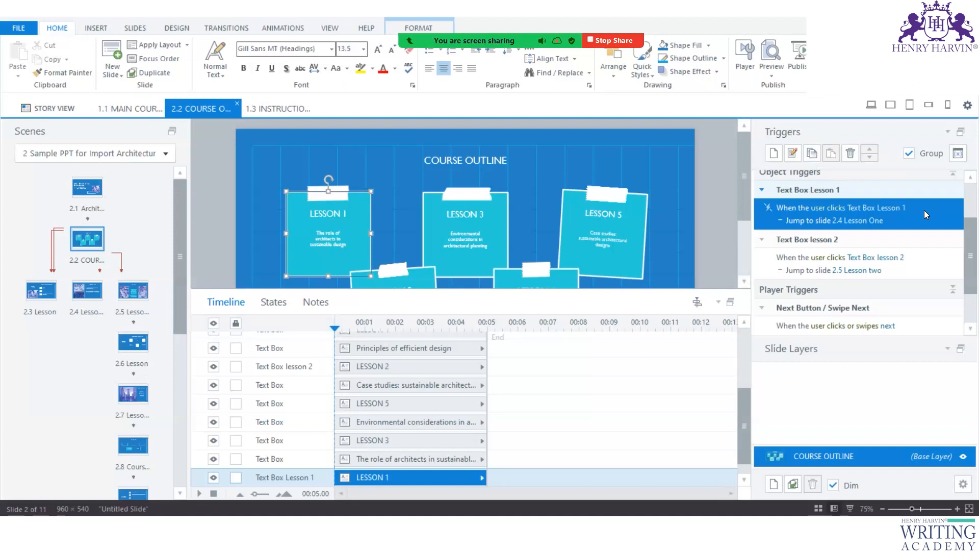
key("ctrl+c")
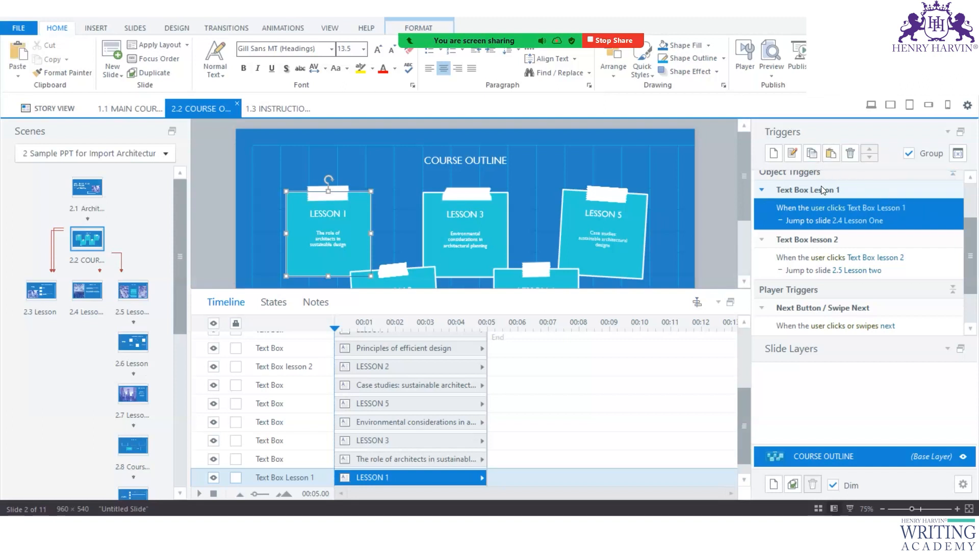
left_click(811, 155)
left_click(506, 194)
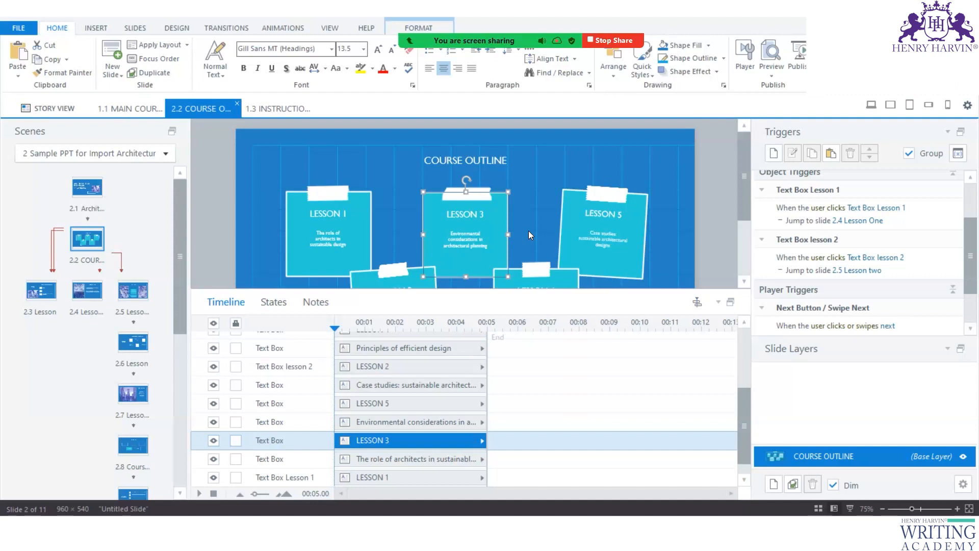
key("ctrl+v")
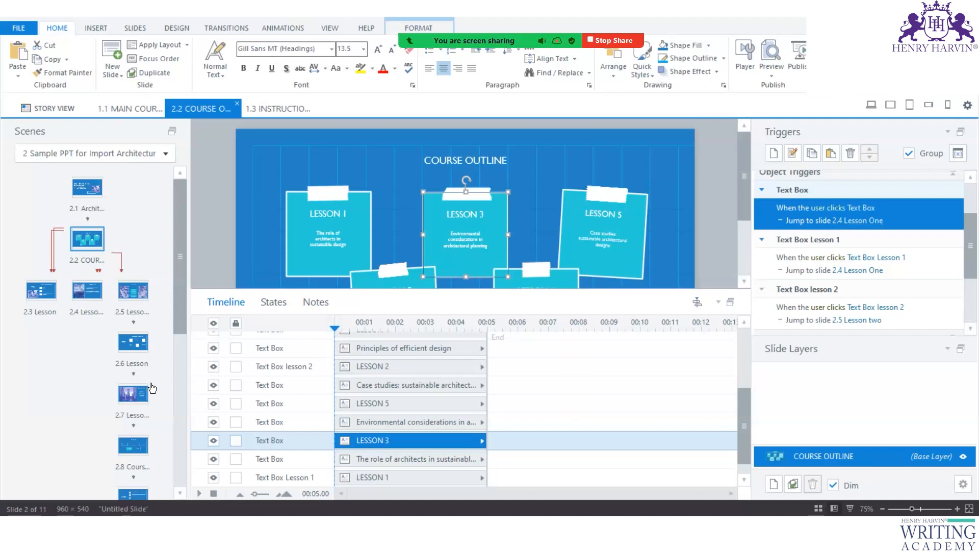
- Check the lesson slides for the right target and set the LESSON 3 card's pasted trigger to jump to slide 2.6 Lesson
left_click(137, 401)
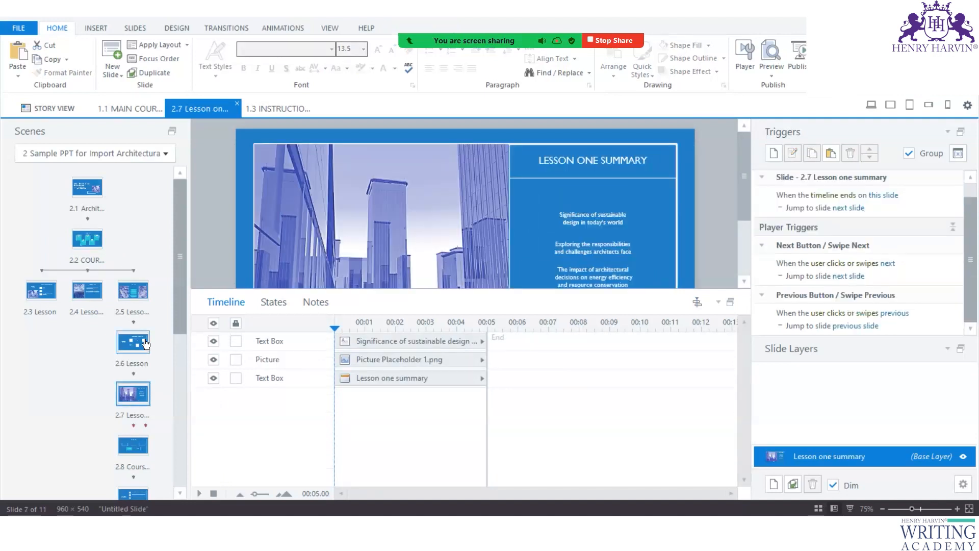
left_click(145, 344)
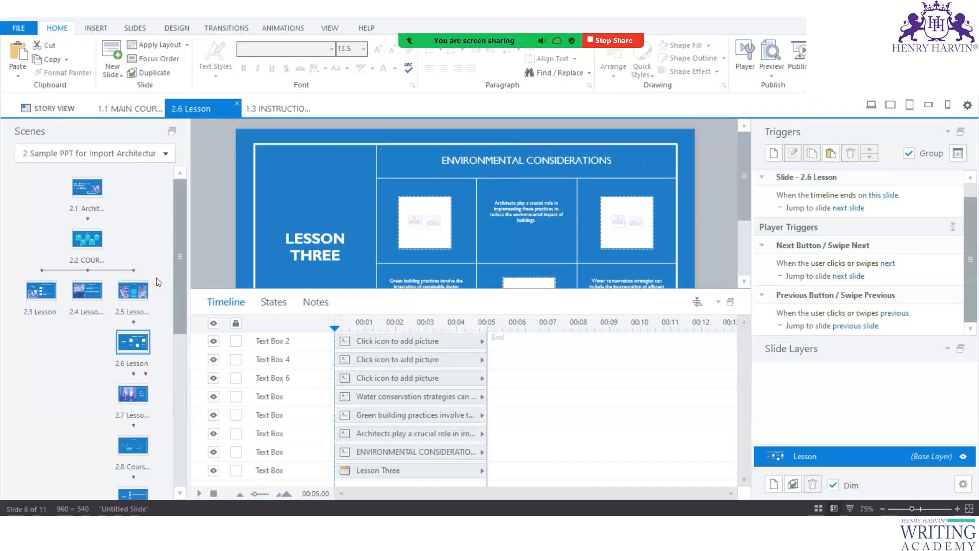
left_click(128, 293)
left_click(92, 247)
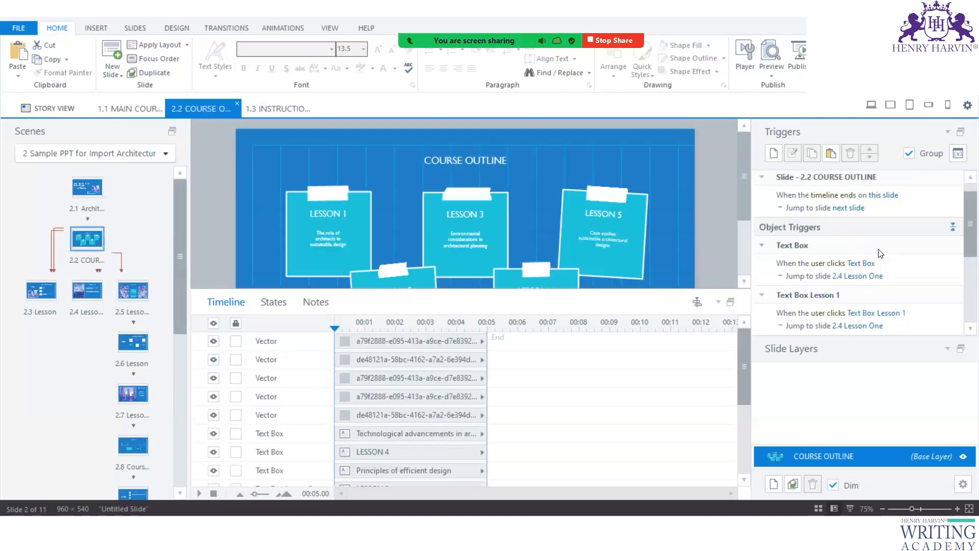
scroll(880, 252, "up", 1)
scroll(892, 270, "down", 1)
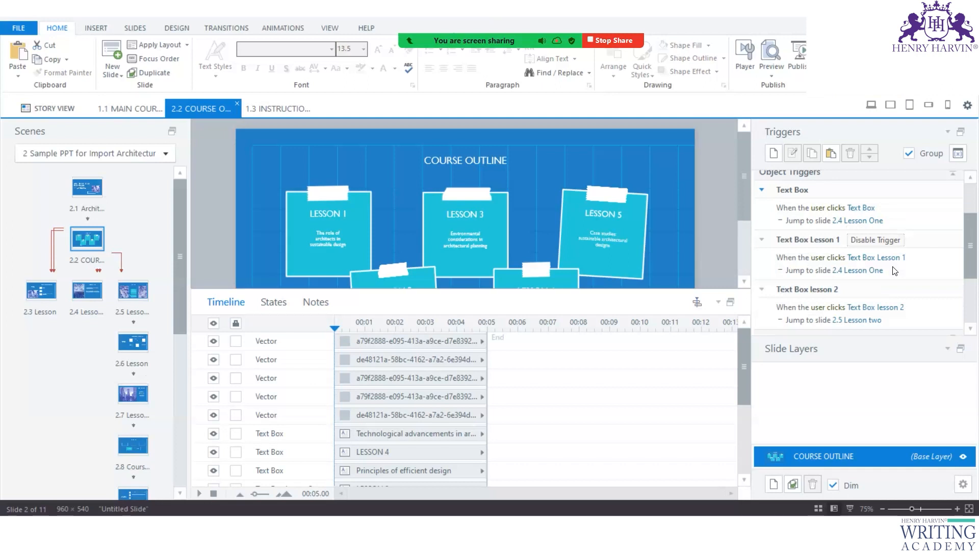
left_click(854, 225)
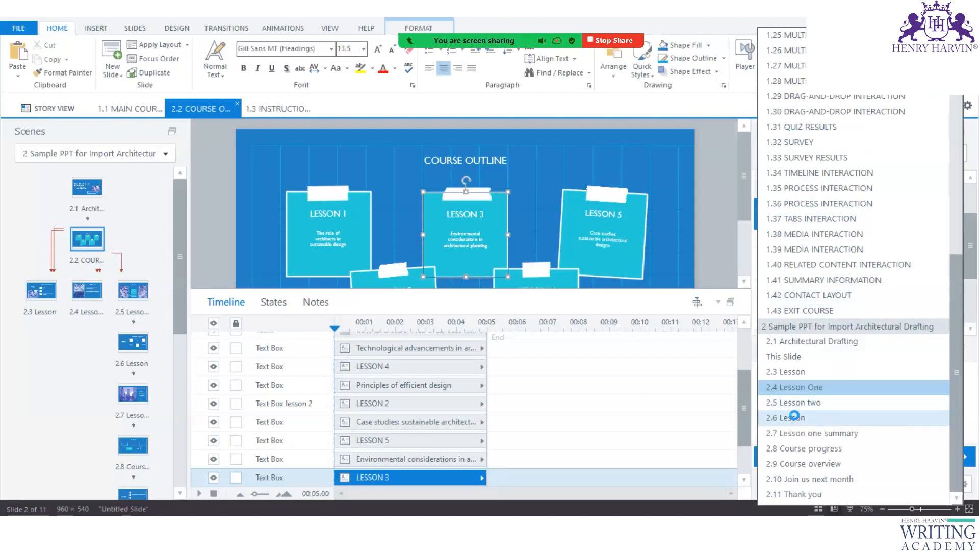
left_click(794, 417)
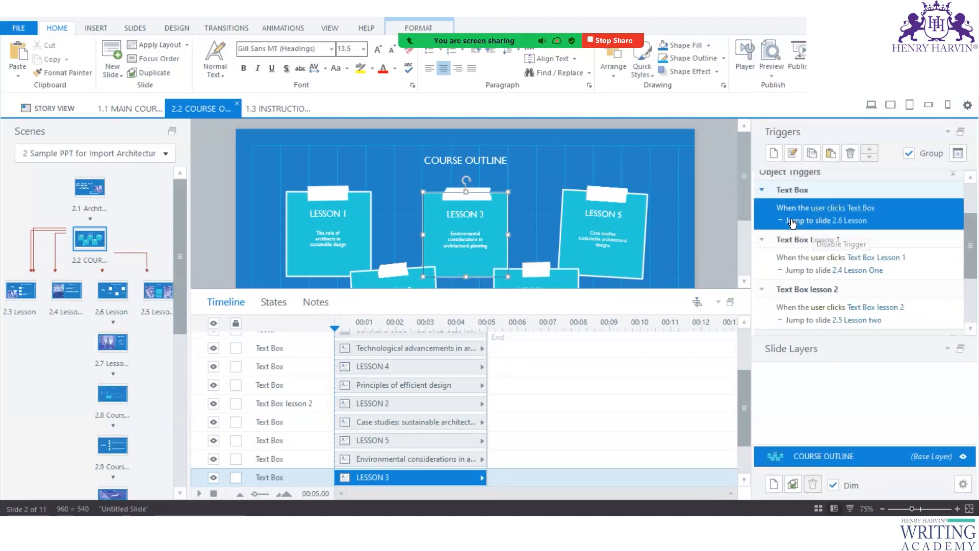
left_click(712, 228)
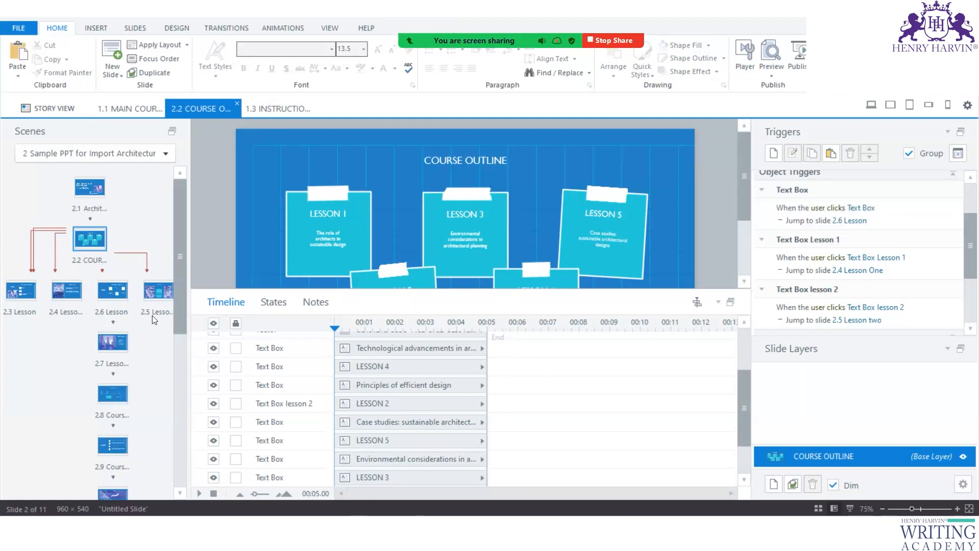
- Review slide 2.6, return to COURSE OUTLINE, and rename the LESSON 5 card's Timeline row as Text Box lesson 3
left_click(110, 308)
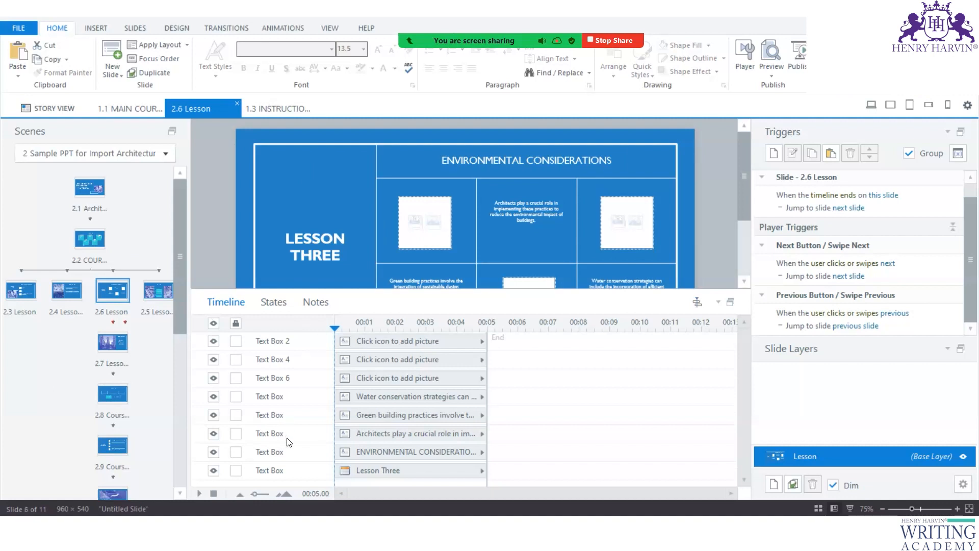
left_click(94, 242)
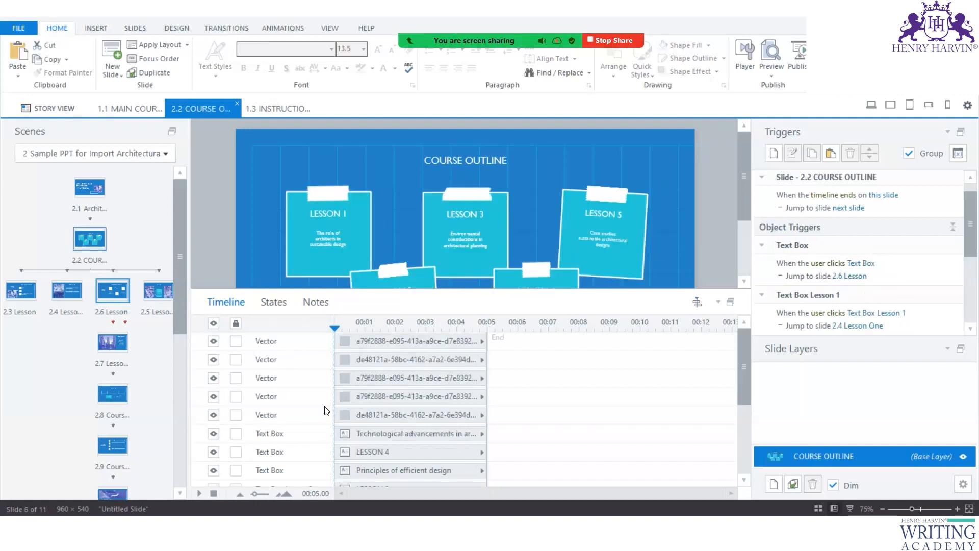
left_click(583, 236)
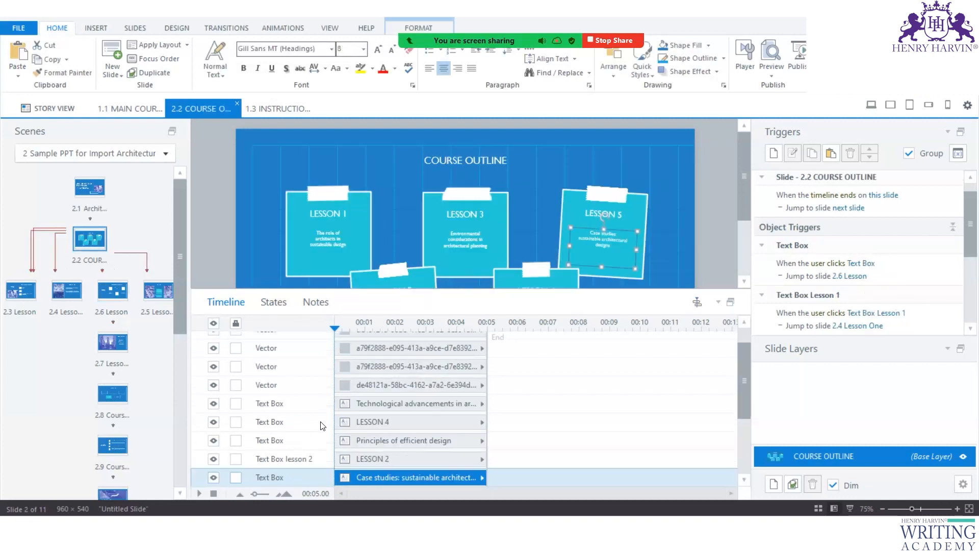
left_click(566, 204)
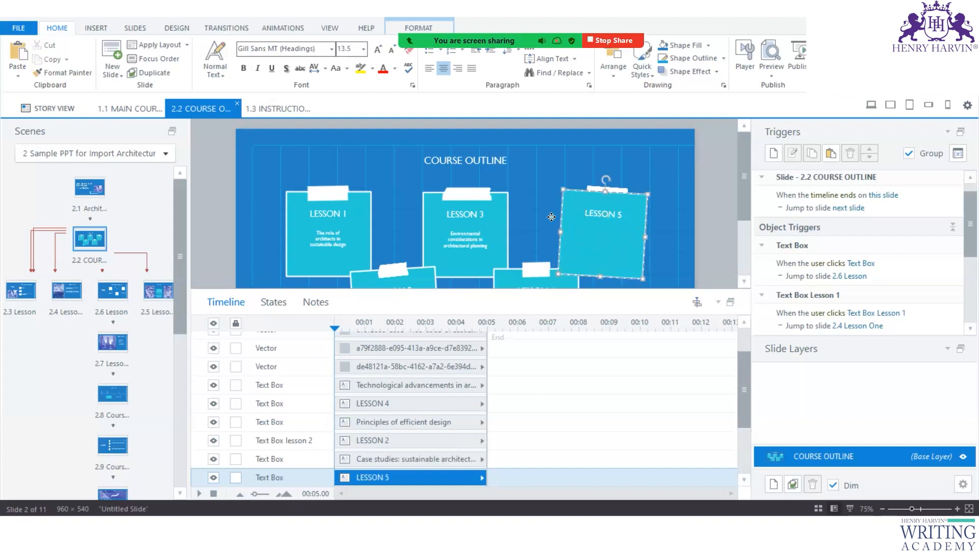
double_click(276, 478)
left_click(299, 476)
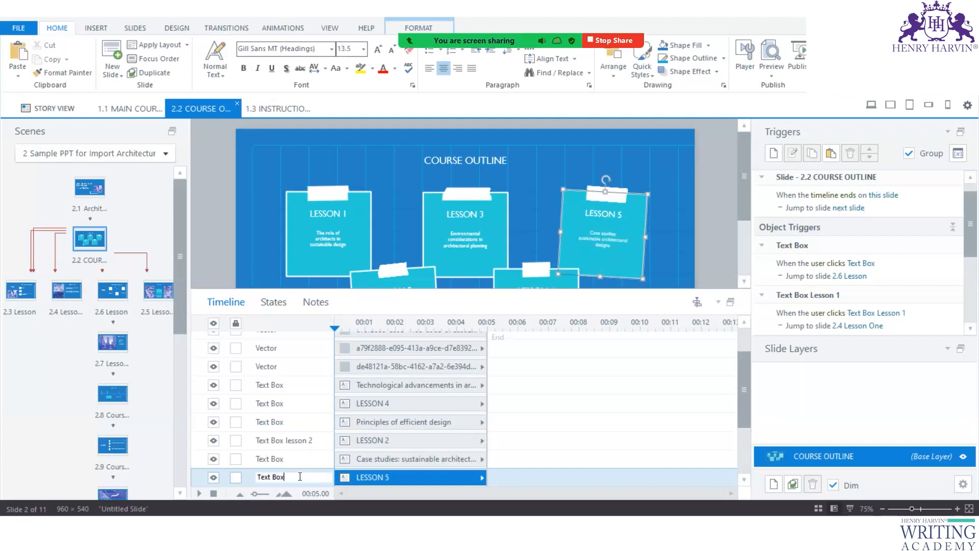
type("lesson 3")
left_click(673, 232)
- Set the trigger that jumps to slide 2.6 Lesson to fire when the user clicks Text Box lesson 3
mouse_move(965, 196)
left_mouse_down()
mouse_move(964, 209)
mouse_move(963, 199)
left_mouse_up()
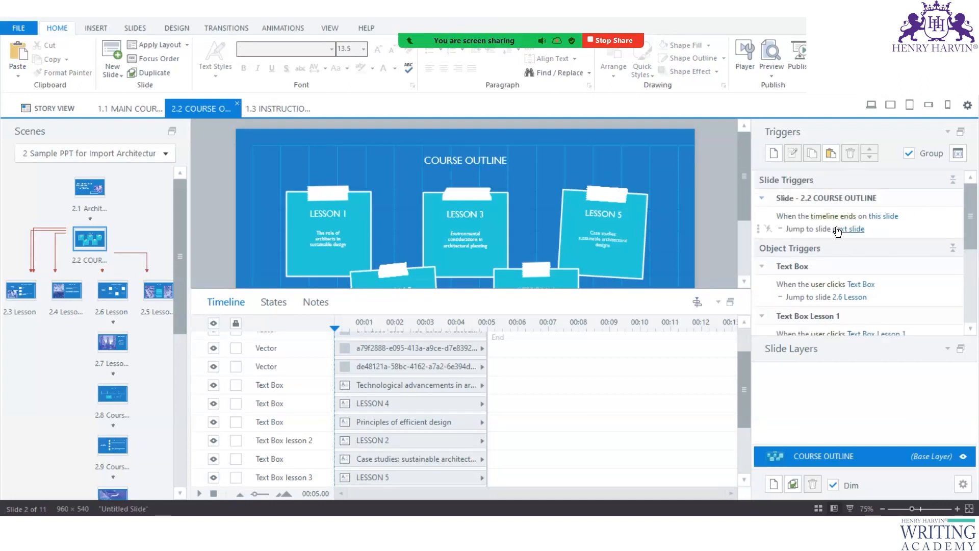
scroll(965, 209, "down", 3)
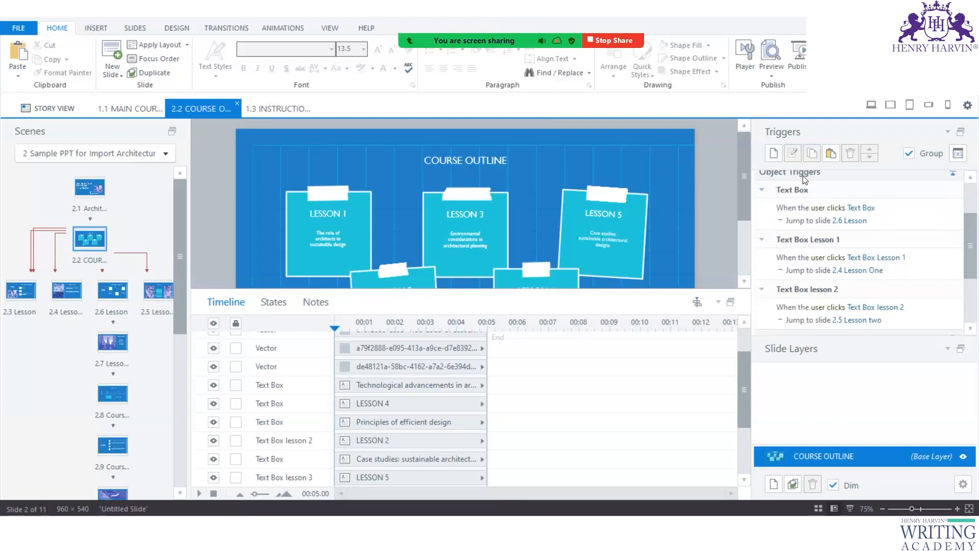
left_click(863, 209)
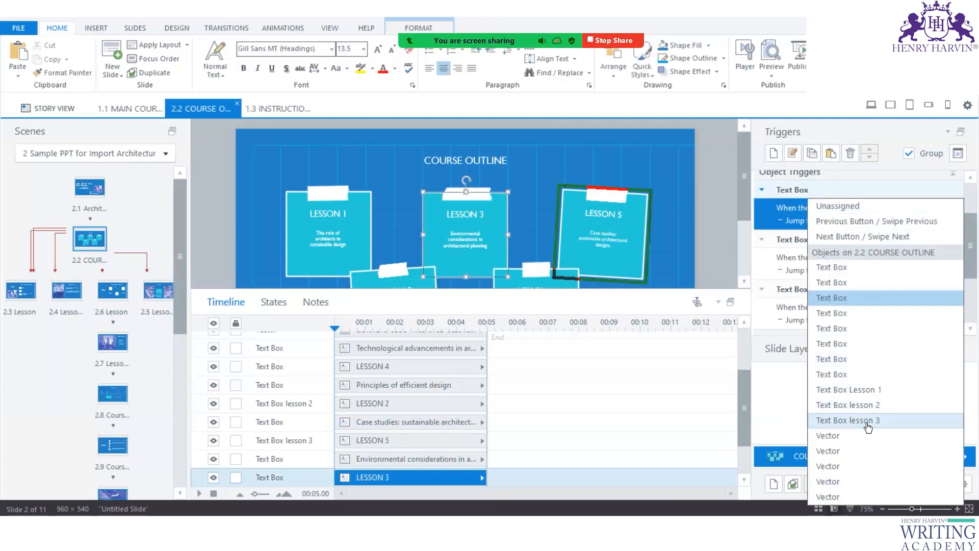
left_click(866, 420)
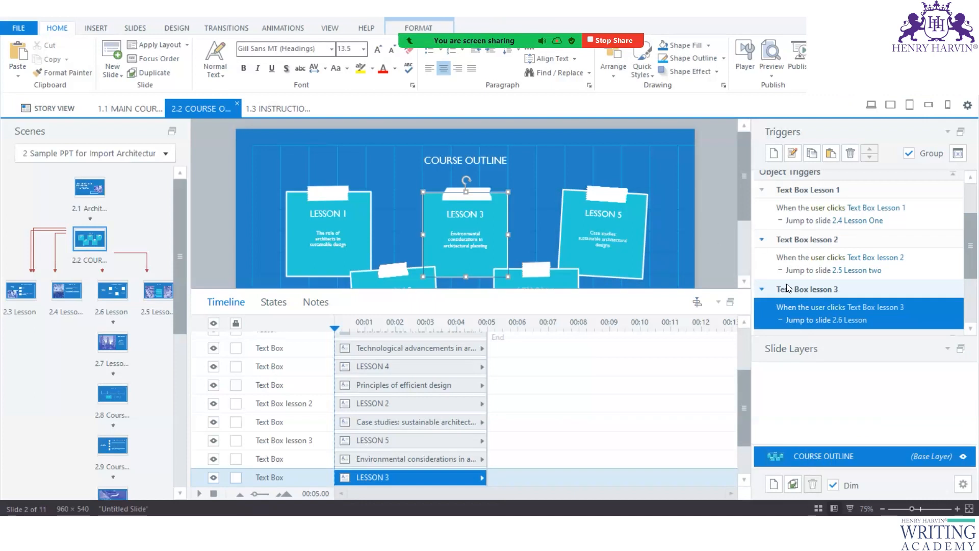
left_click(725, 236)
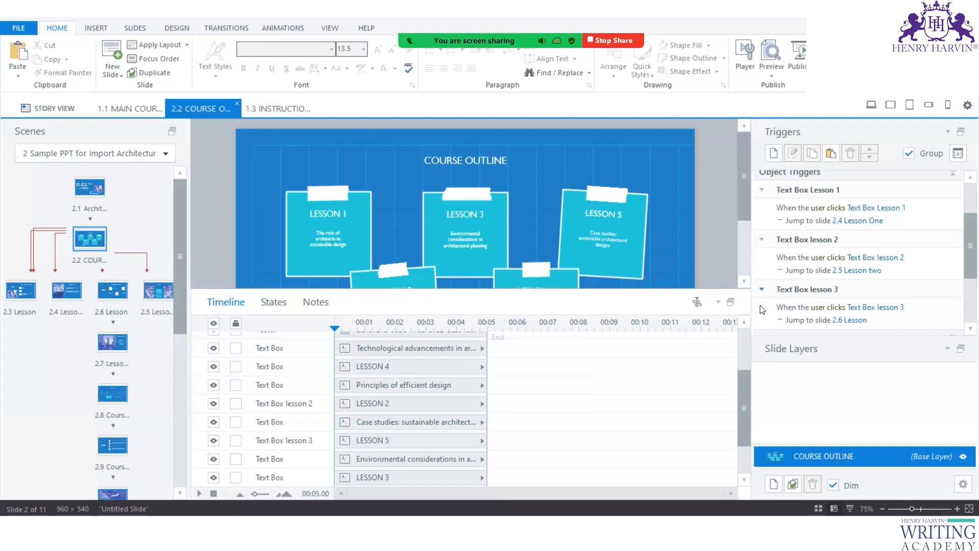
- Shrink the Timeline to show the whole COURSE OUTLINE slide, and retitle the LESSON 5 card as SUMMARY
left_click(326, 238)
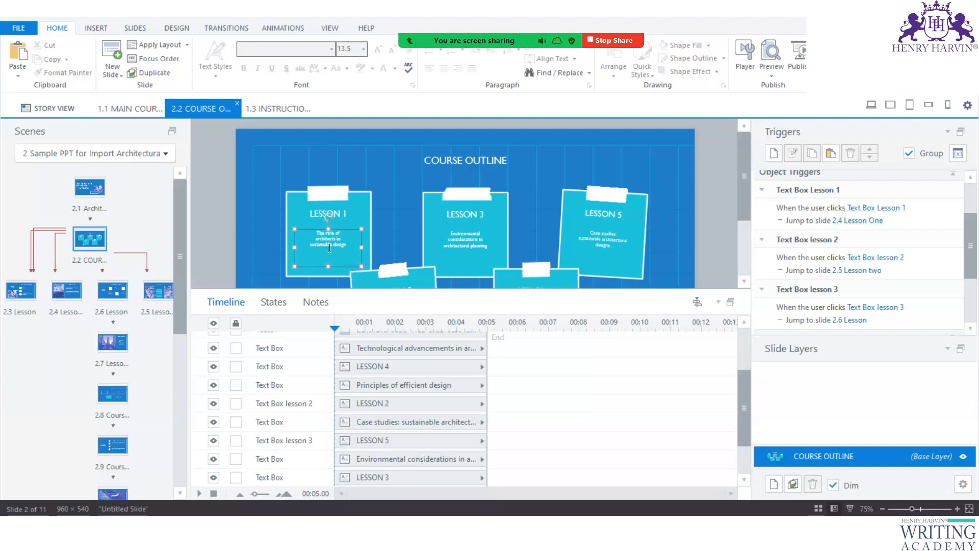
left_click(446, 230)
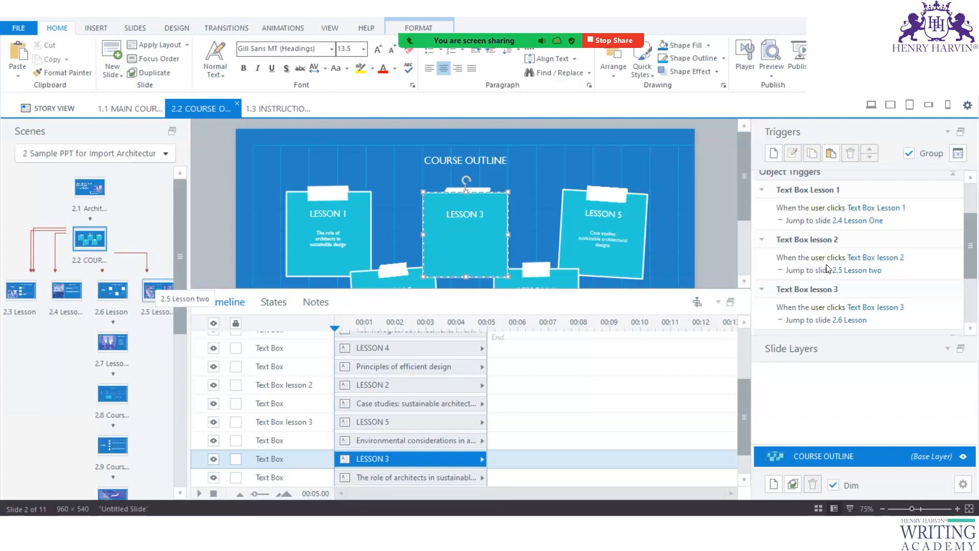
scroll(964, 254, "down", 2)
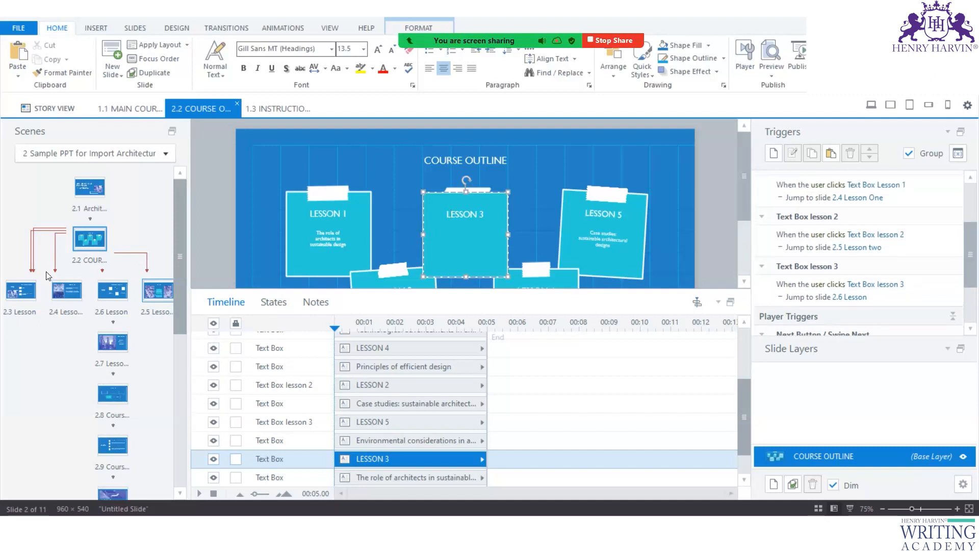
scroll(118, 342, "down", 2)
scroll(118, 342, "up", 2)
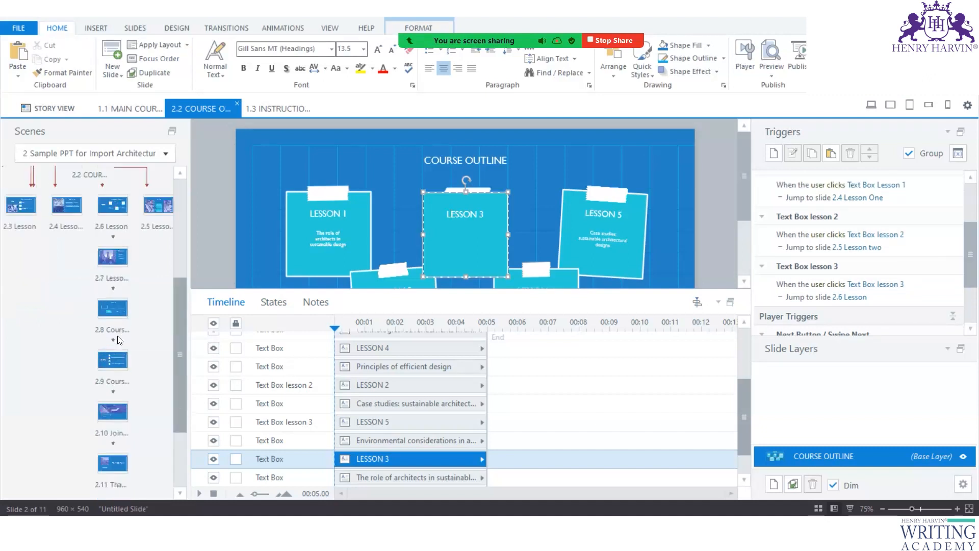
left_click_drag(430, 290, 446, 399)
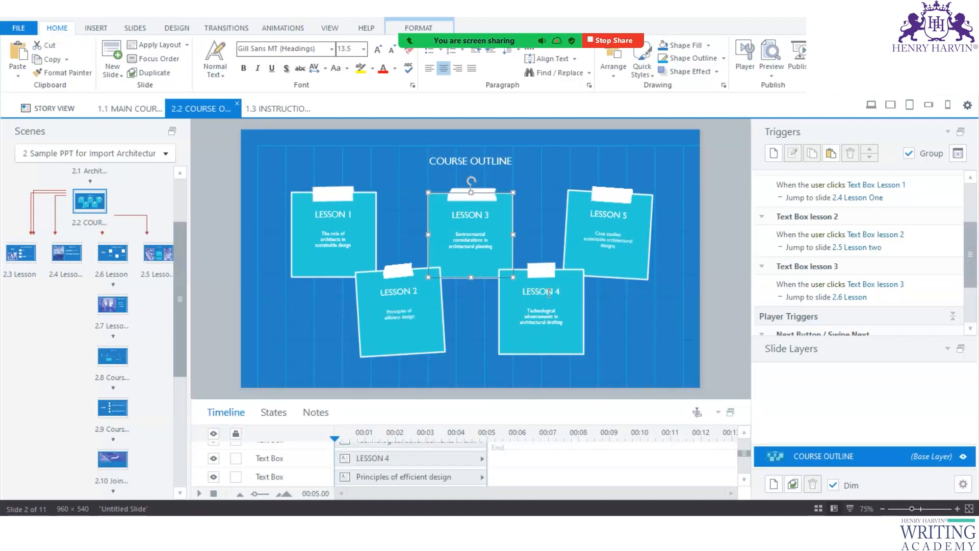
left_click(623, 218)
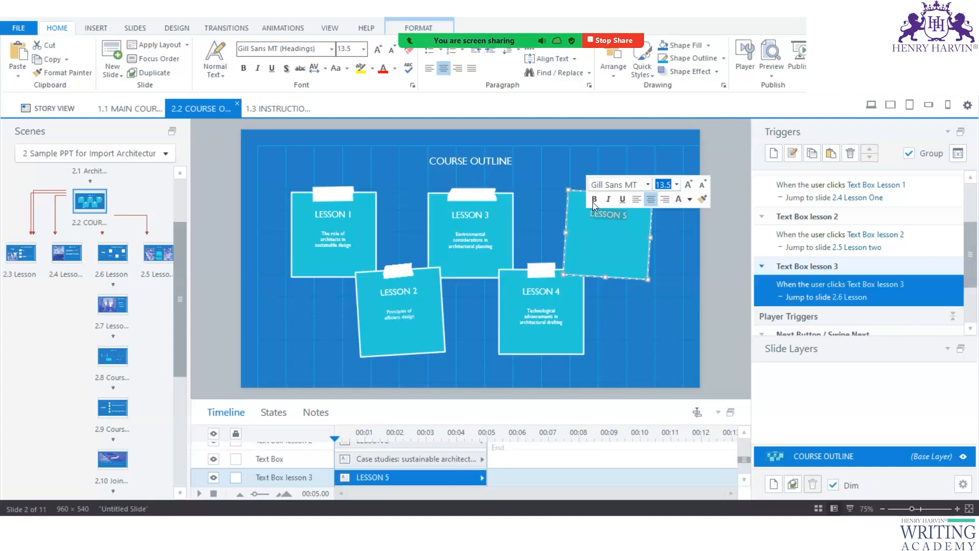
type("SUMMARY")
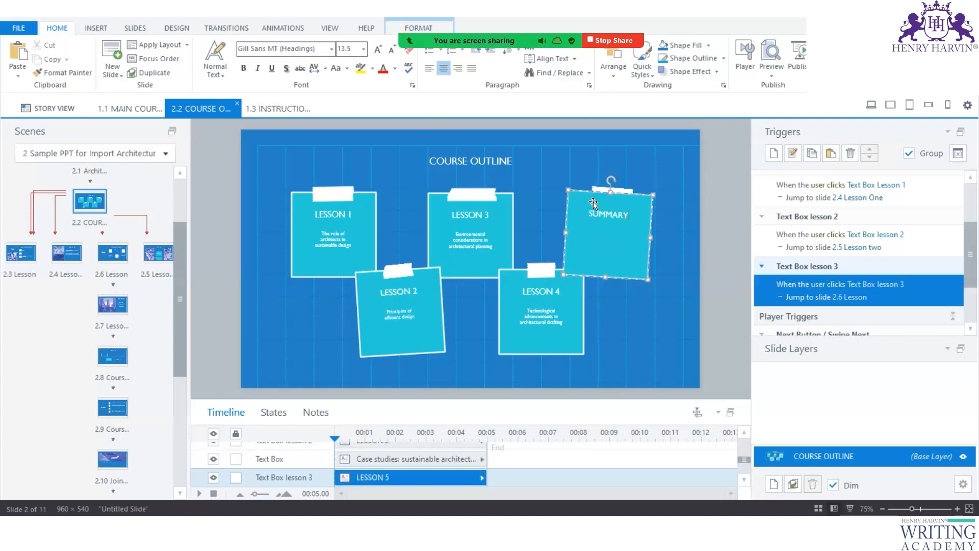
- Look through the slides after the lessons and change the title on slide 2.9 from Course Overview to COURSE SUMMARY
left_click(113, 408)
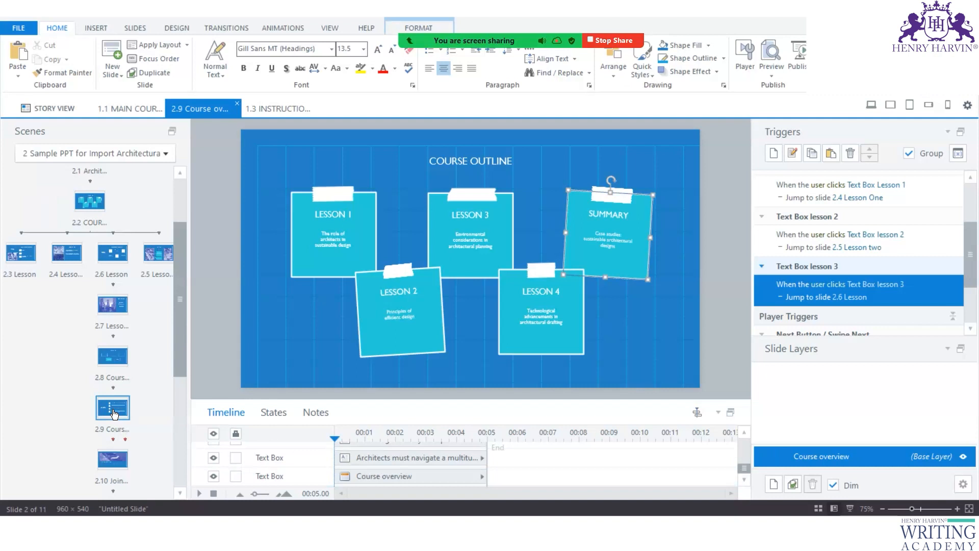
scroll(116, 413, "down", 2)
left_click(113, 363)
left_click(114, 313)
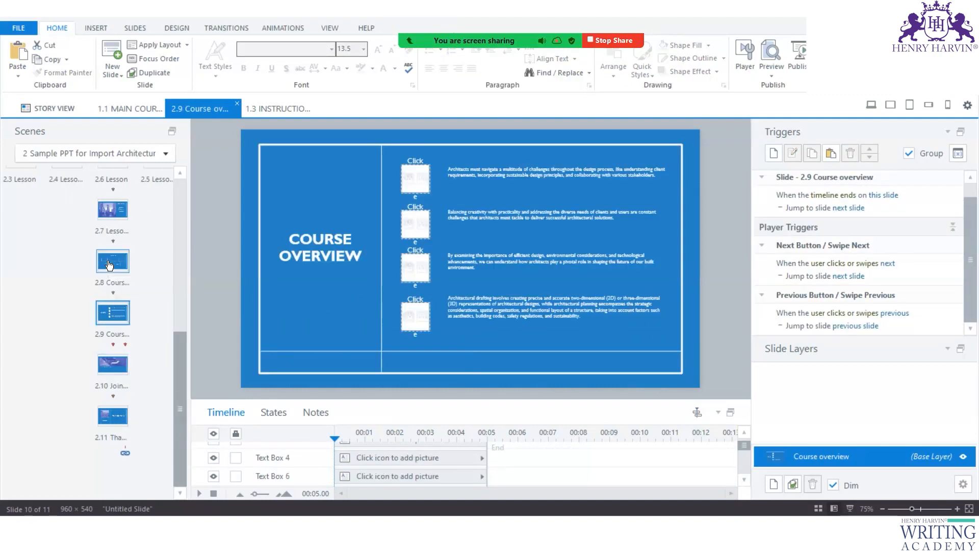
left_click(109, 263)
left_click(114, 313)
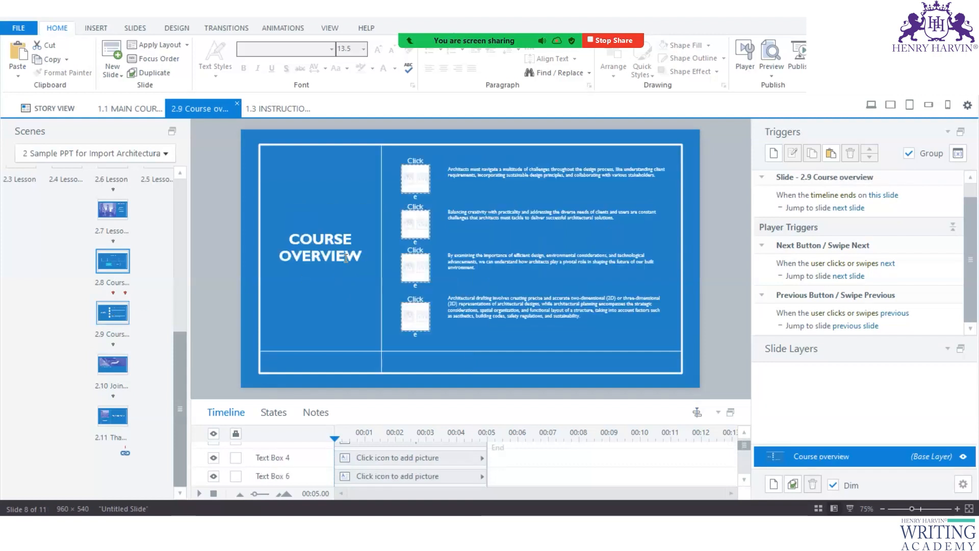
left_click(281, 254)
left_click_drag(280, 254, 361, 256)
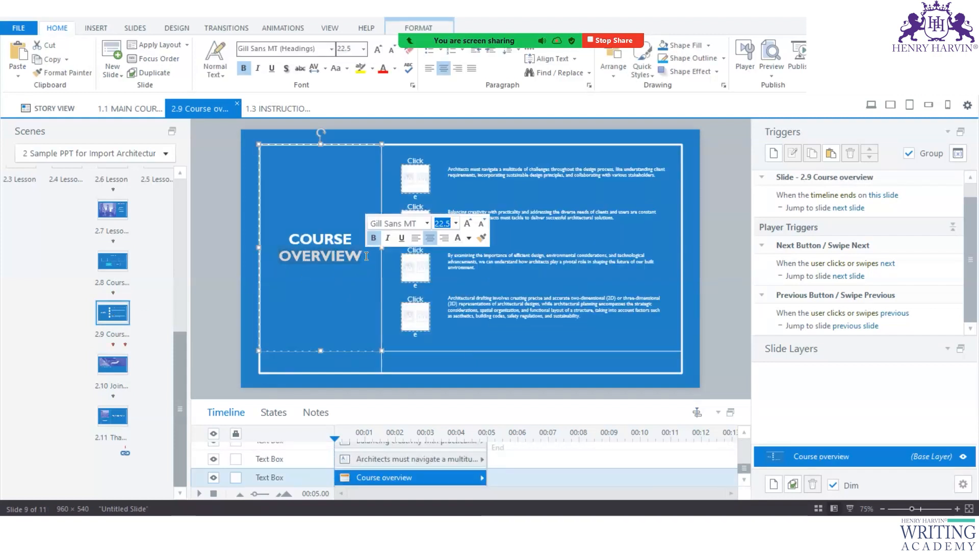
type("SUMMARY")
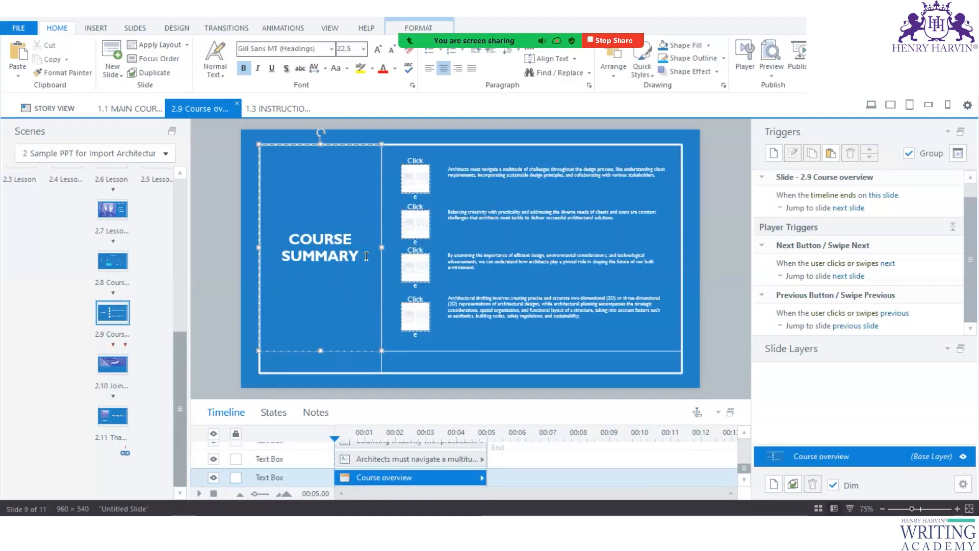
key("Escape")
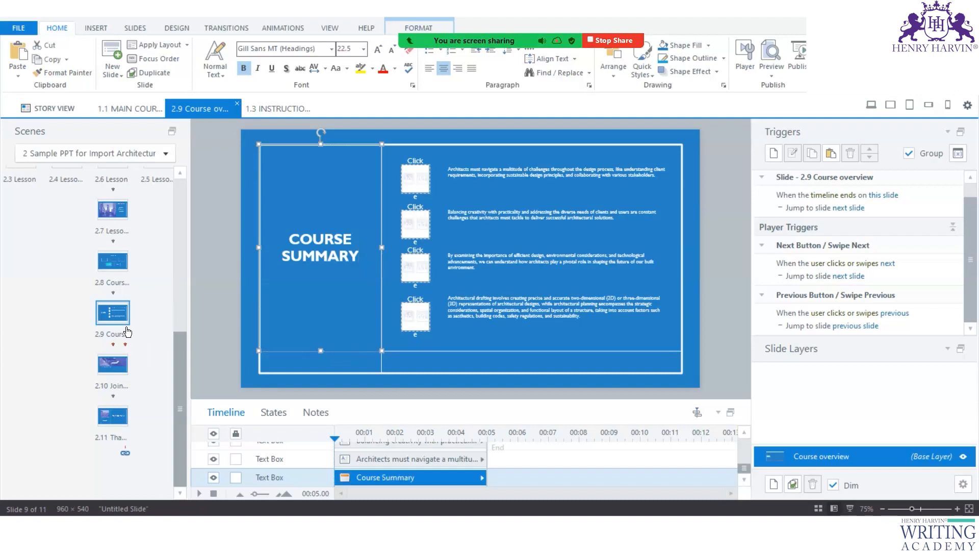
- Return to the COURSE OUTLINE slide, select the SUMMARY card, and enlarge the Timeline to show more object rows
scroll(180, 280, "up", 1)
scroll(180, 280, "up", 4)
left_click(90, 224)
left_click(608, 234)
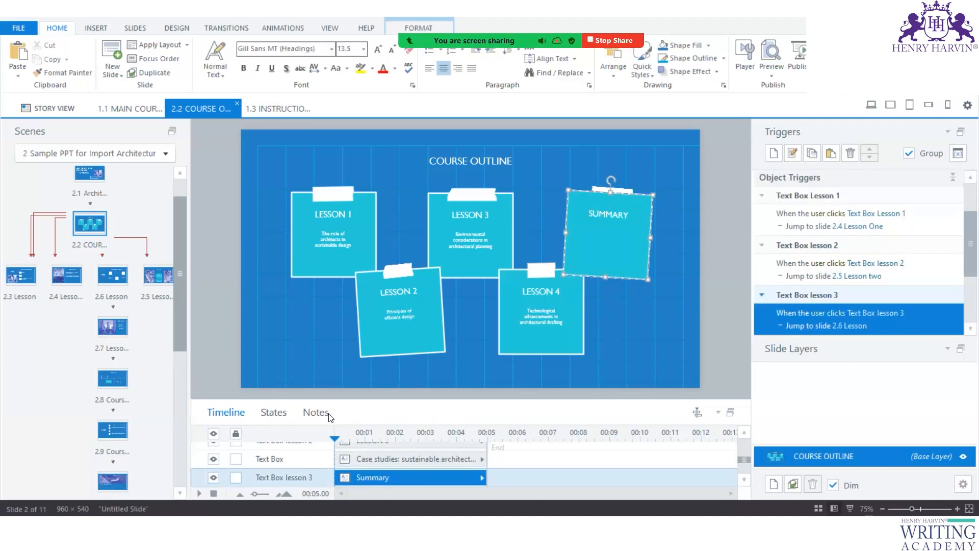
left_click_drag(333, 399, 334, 318)
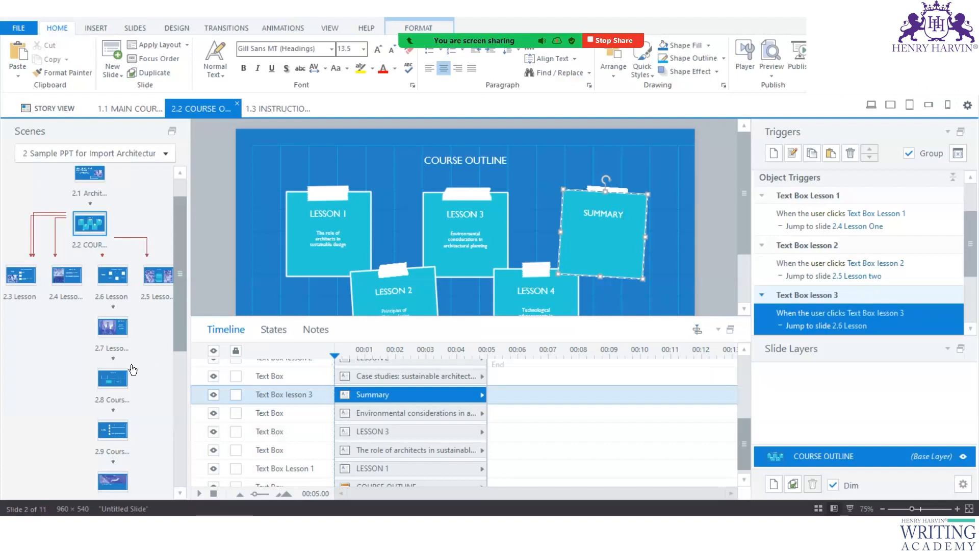
- Check slide 2.6, return to COURSE OUTLINE, and rename the SUMMARY card's Timeline row as Text Box Summary
left_click(111, 283)
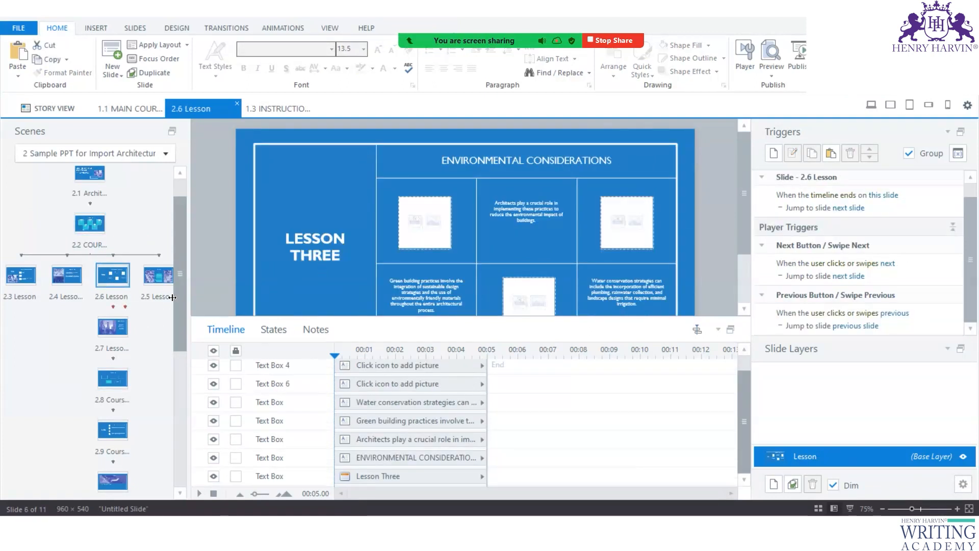
left_click(90, 230)
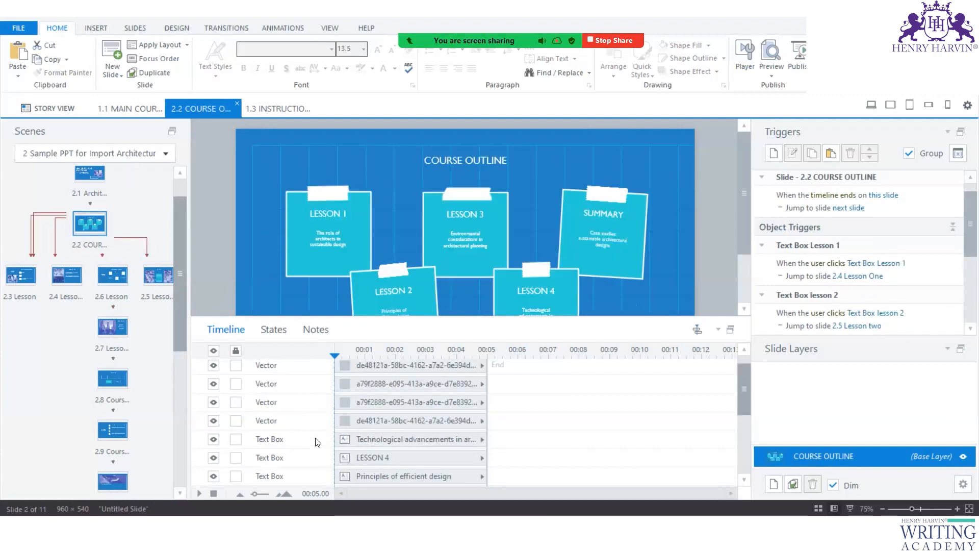
scroll(315, 442, "down", 6)
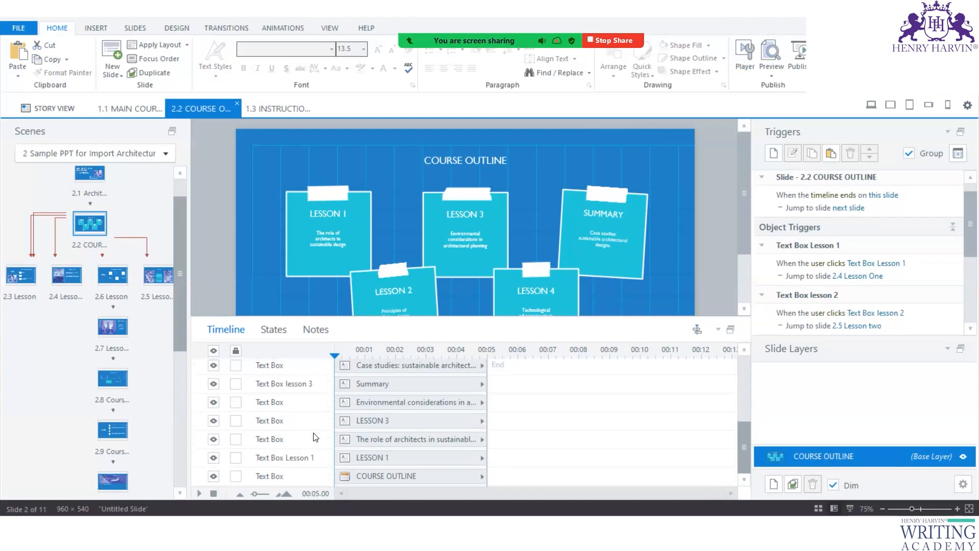
left_click(618, 276)
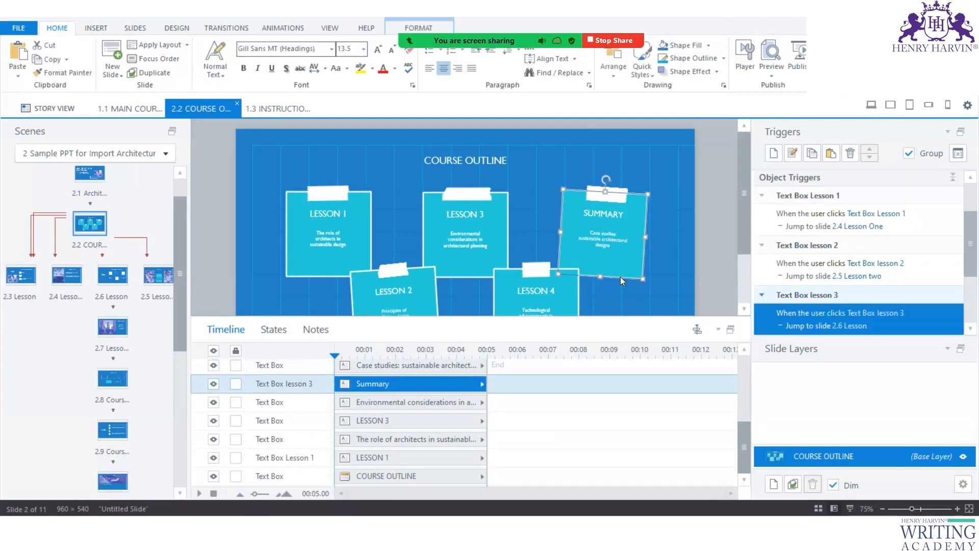
double_click(303, 383)
left_click(292, 383)
left_click_drag(286, 384, 325, 386)
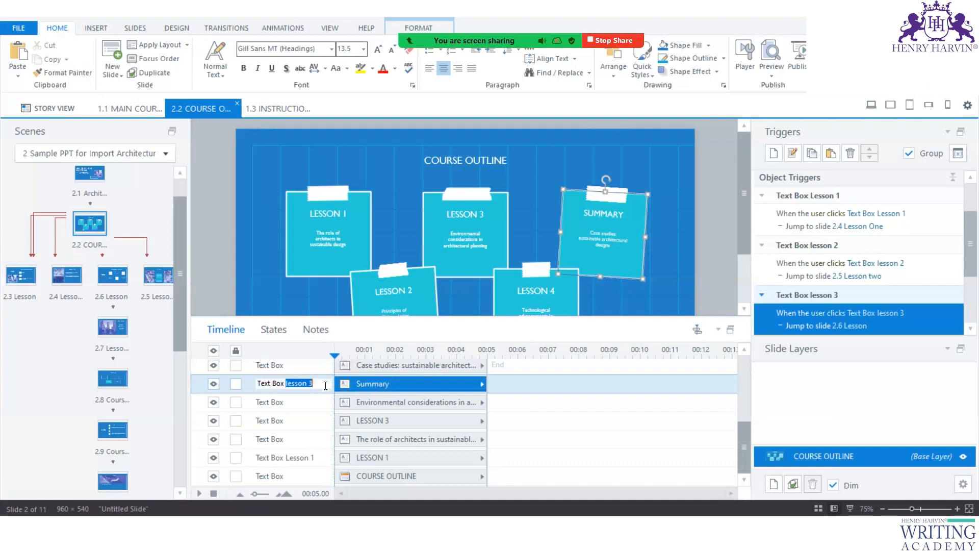
type("Summary")
- Rename the LESSON 3 card's Timeline row as Text Box lesson 3
left_click(472, 277)
double_click(291, 426)
left_click(312, 419)
type("lesson 3")
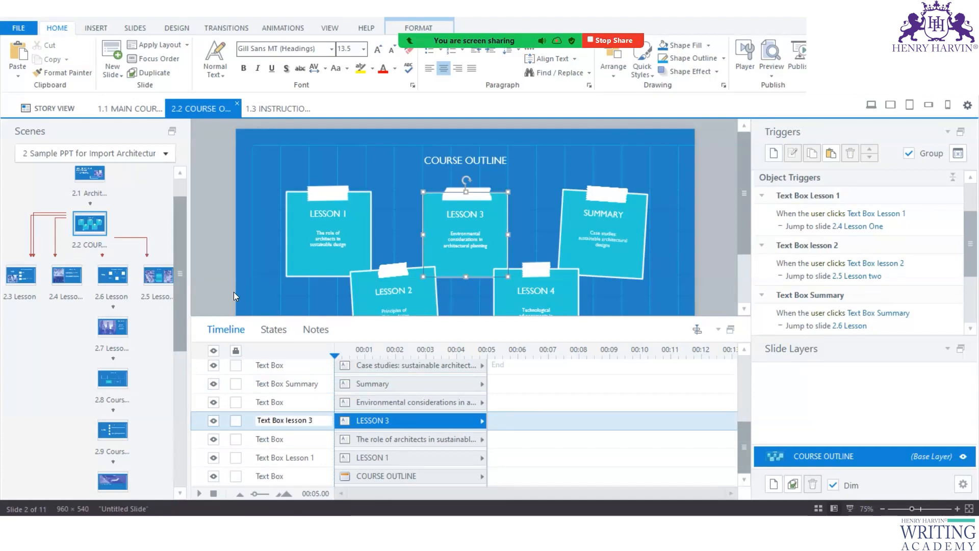
left_click(138, 424)
- Check slide 2.9, and on COURSE OUTLINE add a trigger that jumps to 2.9 Course overview when the user clicks Text Box Summary
scroll(134, 418, "down", 4)
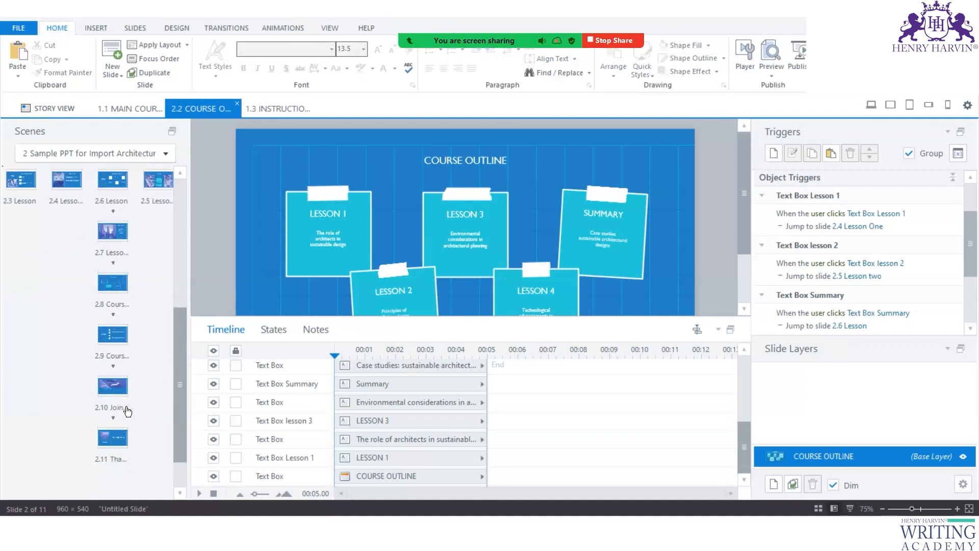
left_click(113, 334)
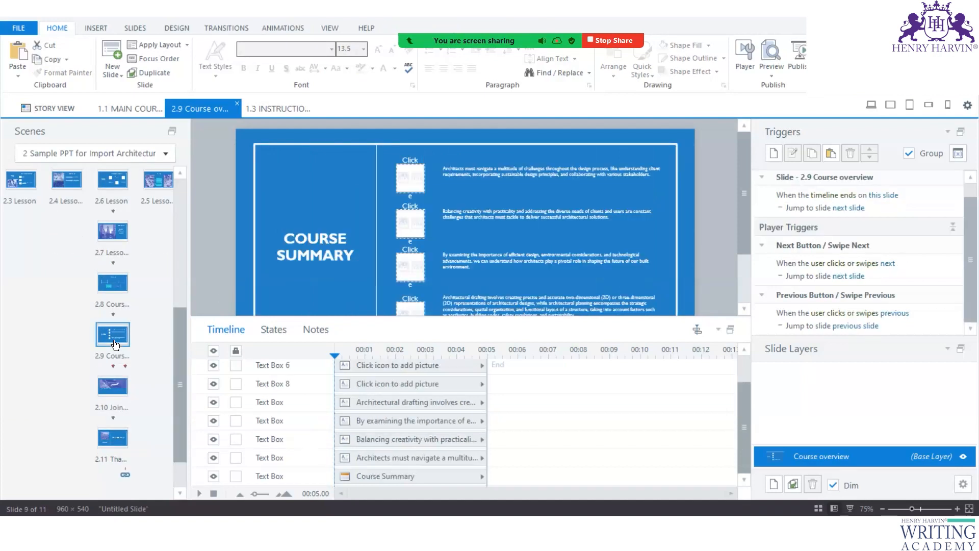
scroll(125, 272, "up", 3)
left_click(90, 238)
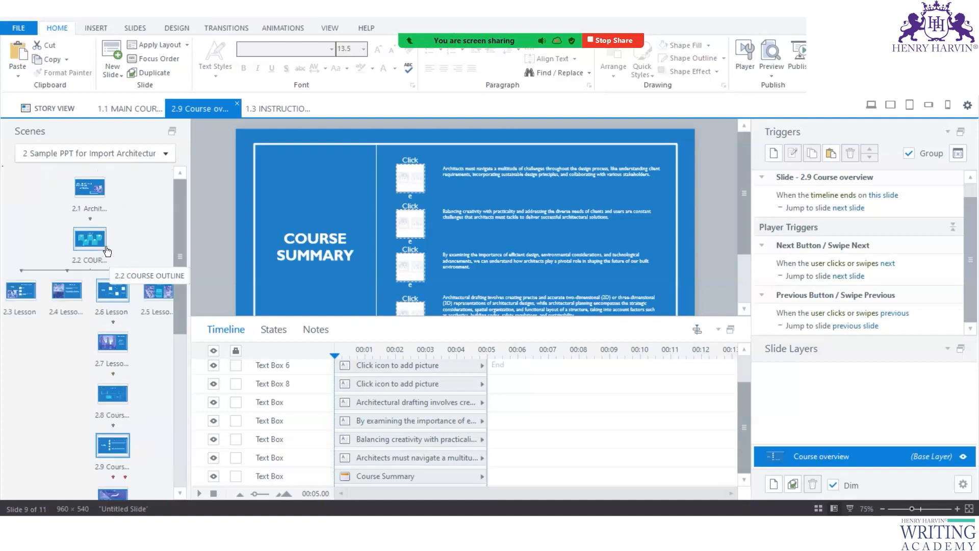
left_click(638, 198)
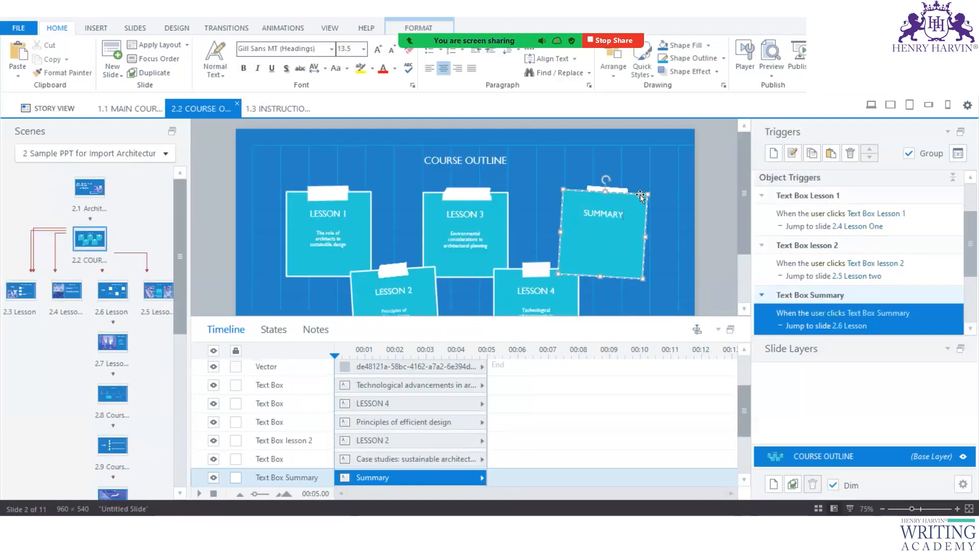
left_click(773, 153)
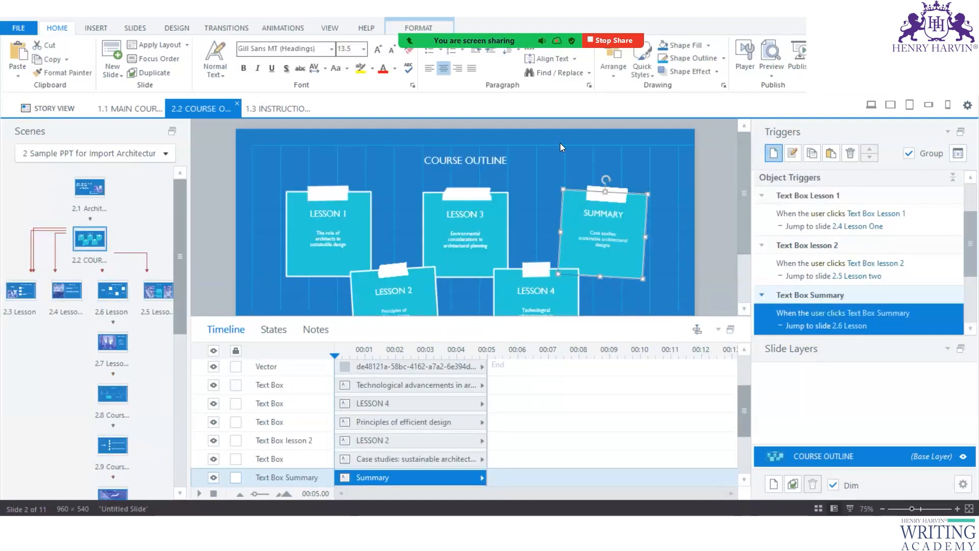
left_click(345, 101)
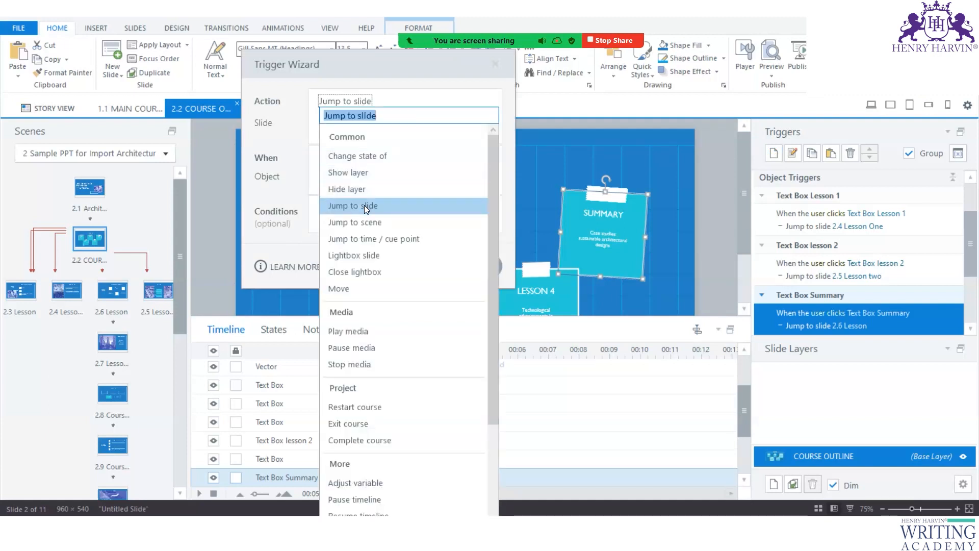
left_click(361, 206)
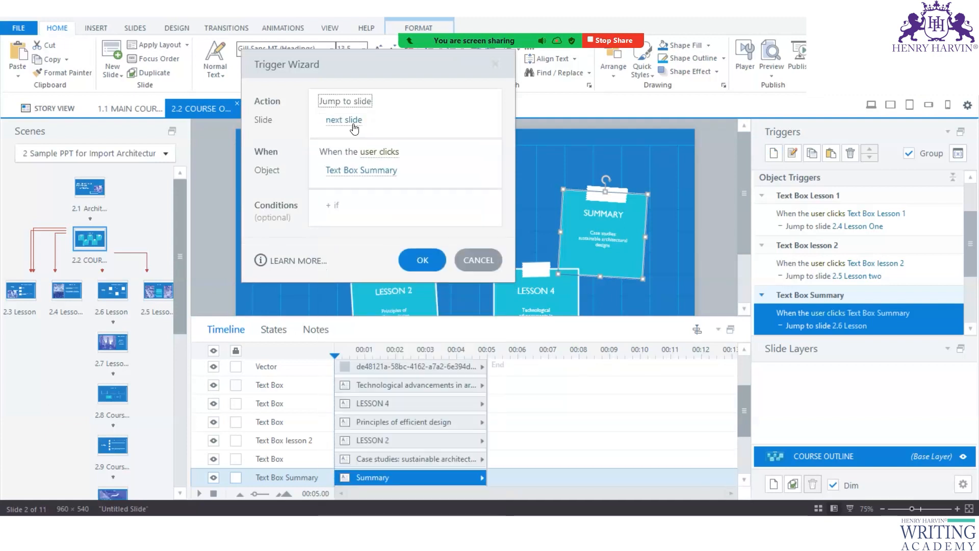
left_click(352, 121)
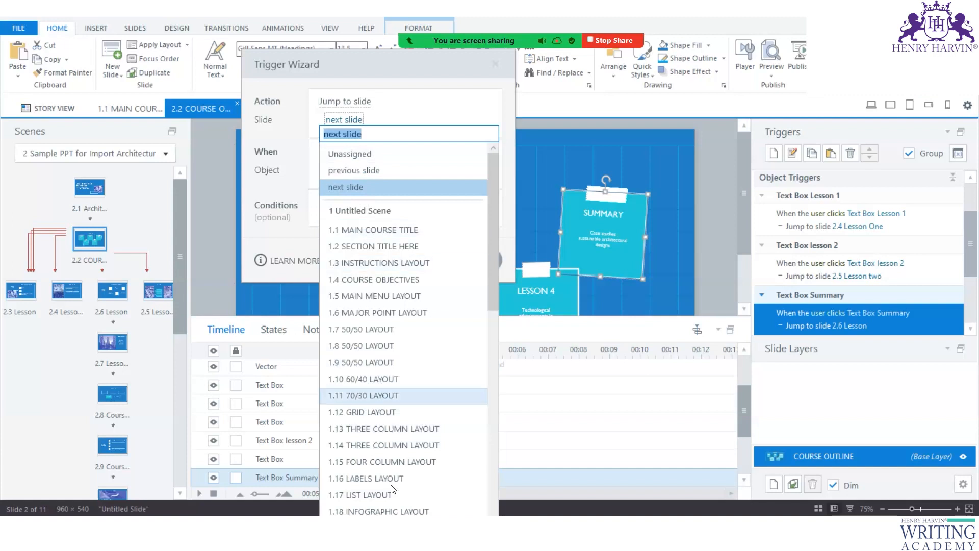
scroll(385, 462, "down", 12)
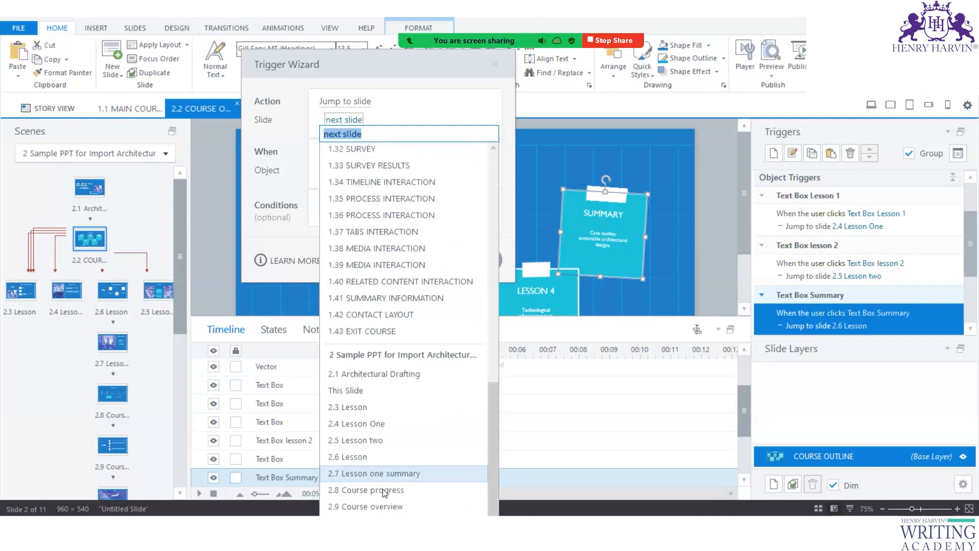
left_click(382, 506)
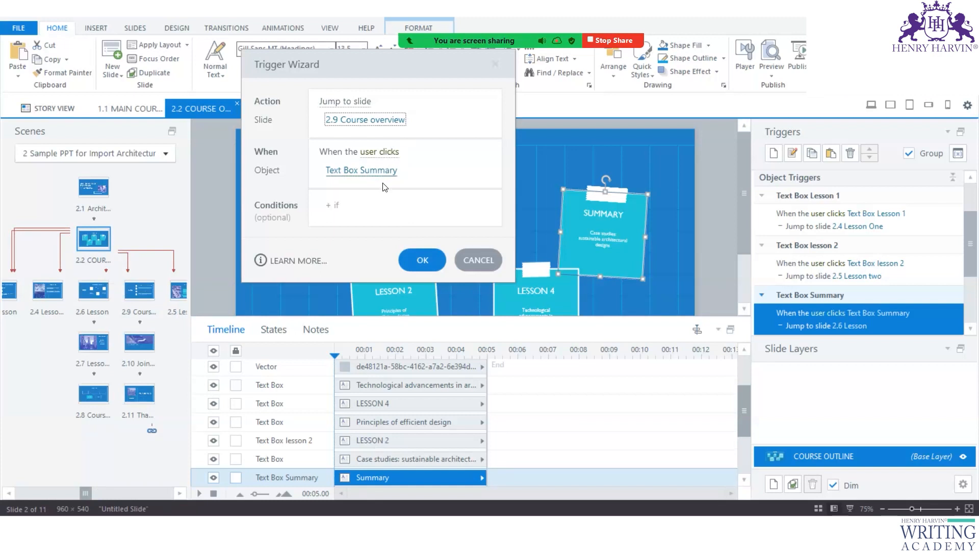
left_click(422, 260)
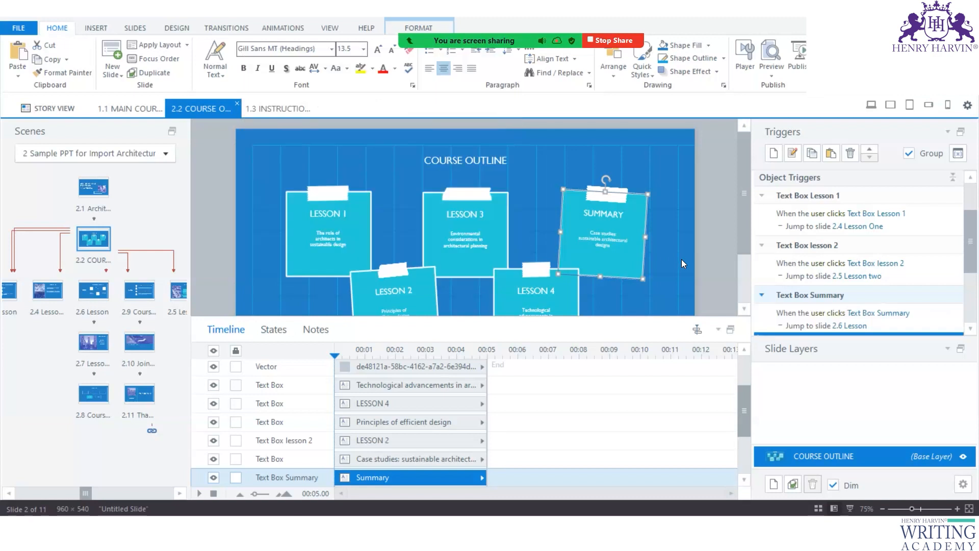
- Reassign the SUMMARY card's trigger that jumps to slide 2.6 Lesson so it fires when the user clicks Text Box lesson 3
scroll(932, 284, "down", 2)
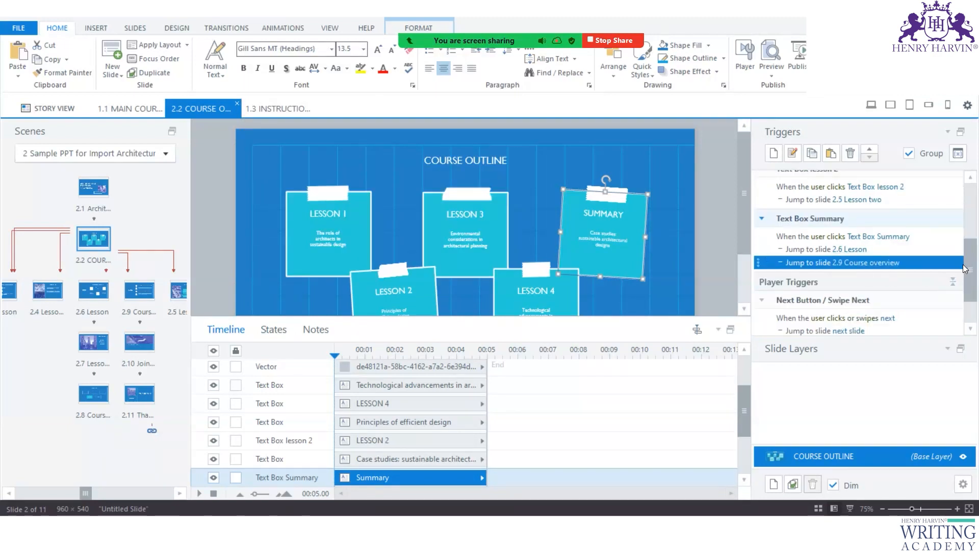
left_click(901, 250)
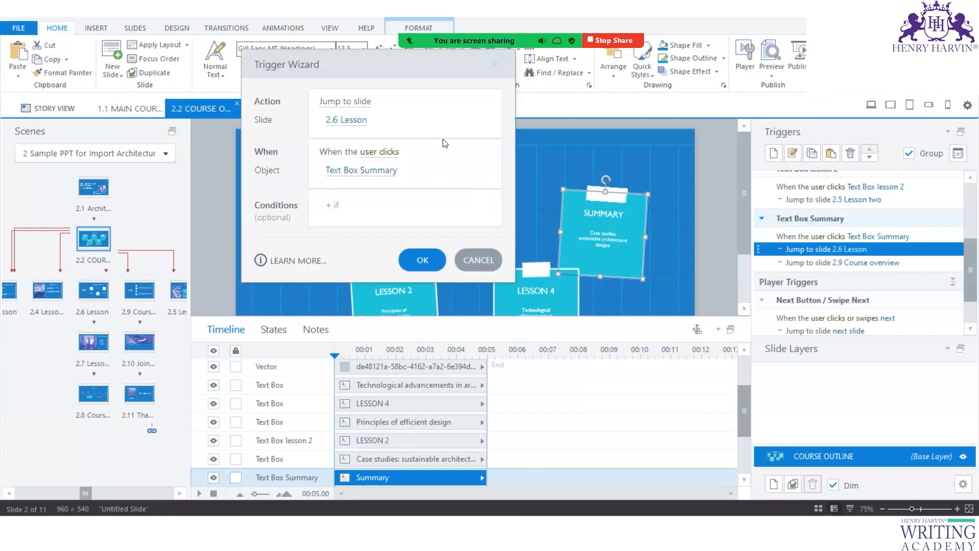
left_click(468, 261)
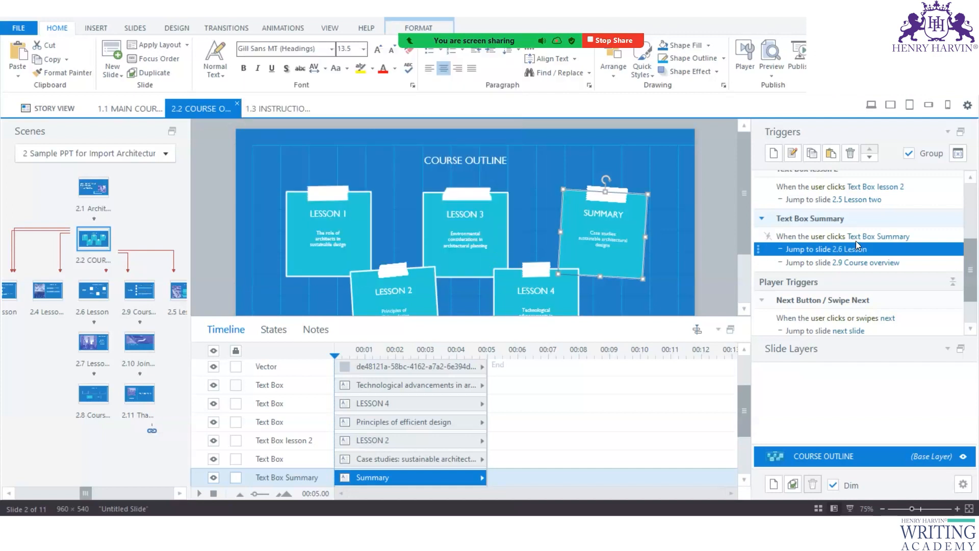
double_click(872, 249)
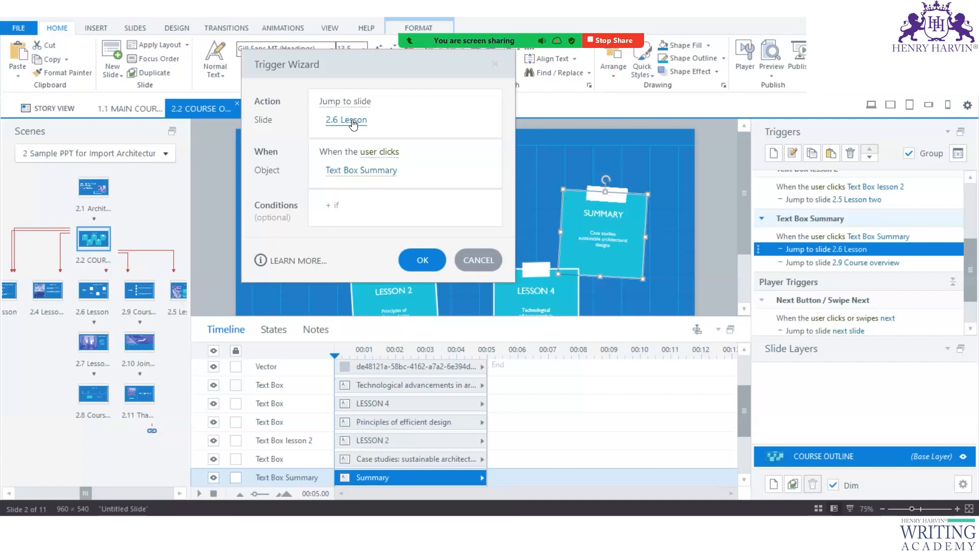
left_click(372, 172)
left_click(383, 432)
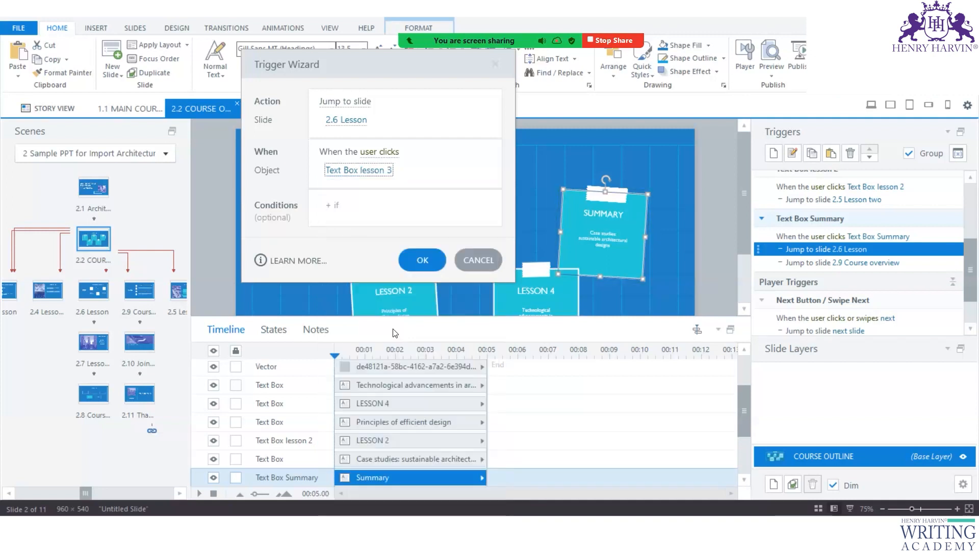
left_click(422, 260)
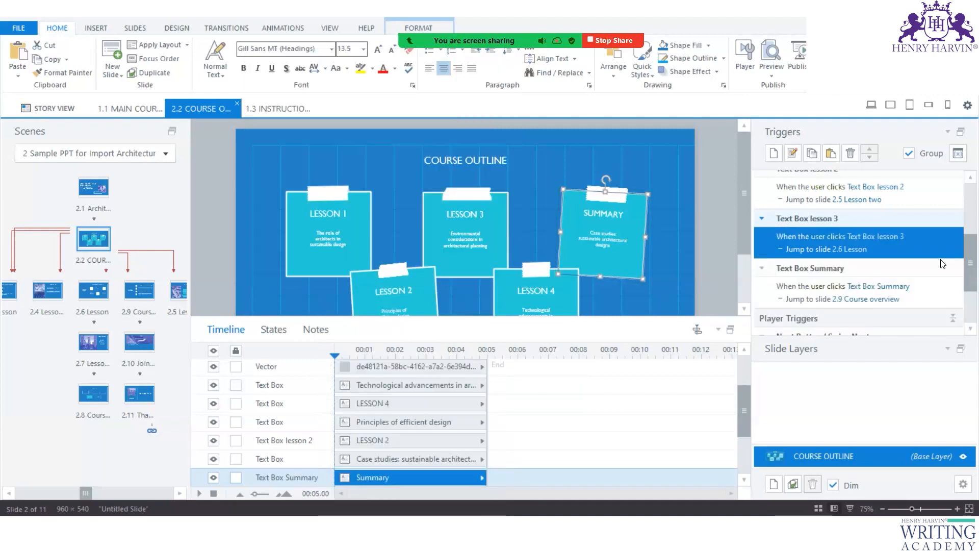
scroll(941, 260, "up", 5)
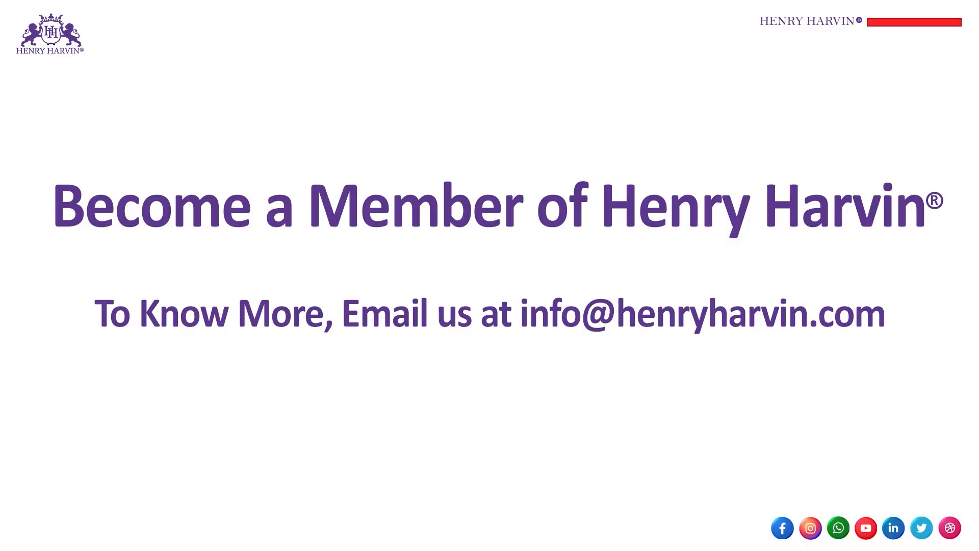